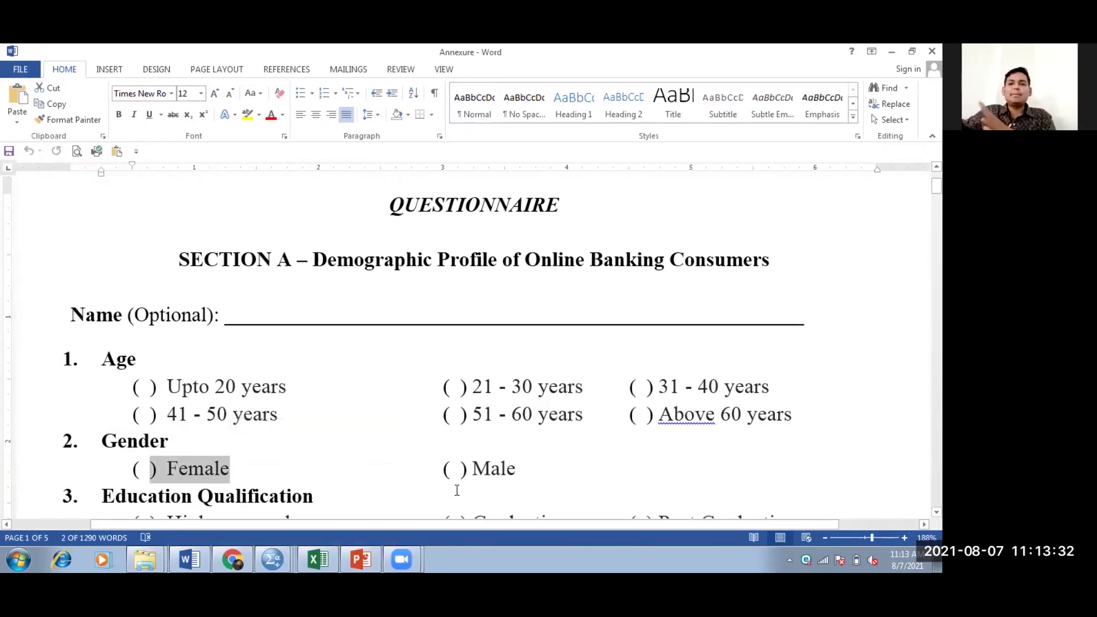
Step: Examine the Gender and Annual Income answer options in Section A of the questionnaire
click(457, 490)
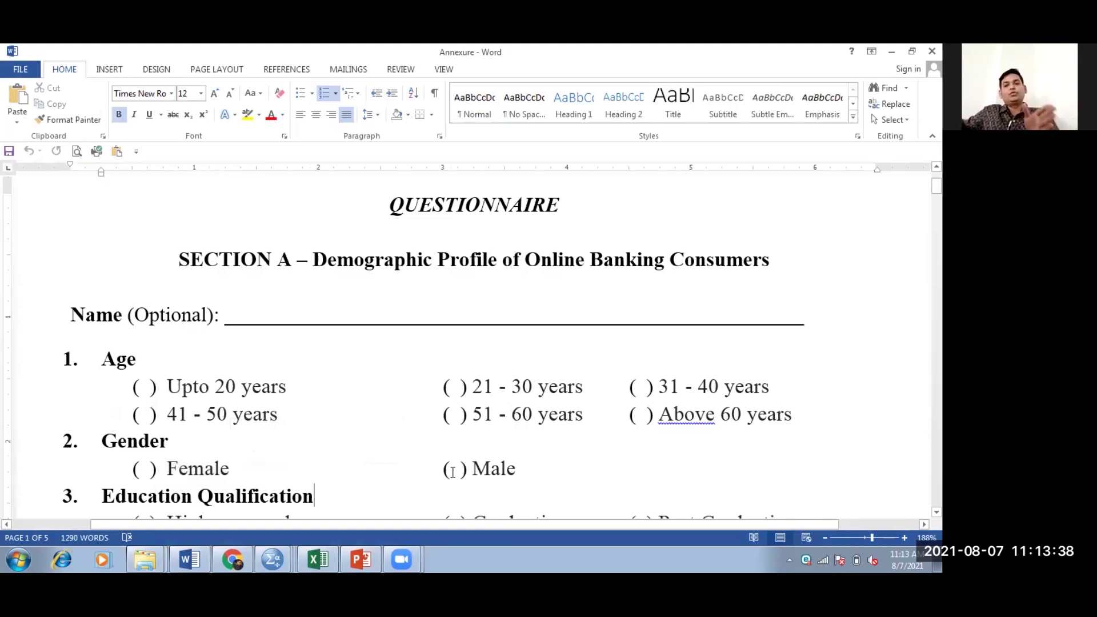
click(452, 471)
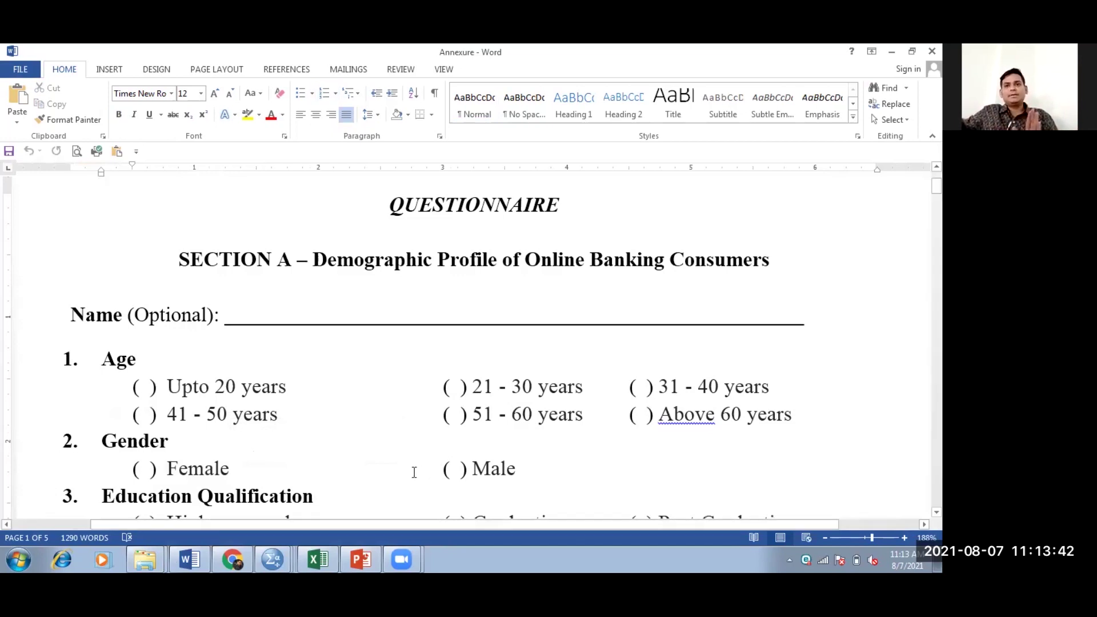
scroll(414, 472, down, 2)
scroll(412, 465, down, 2)
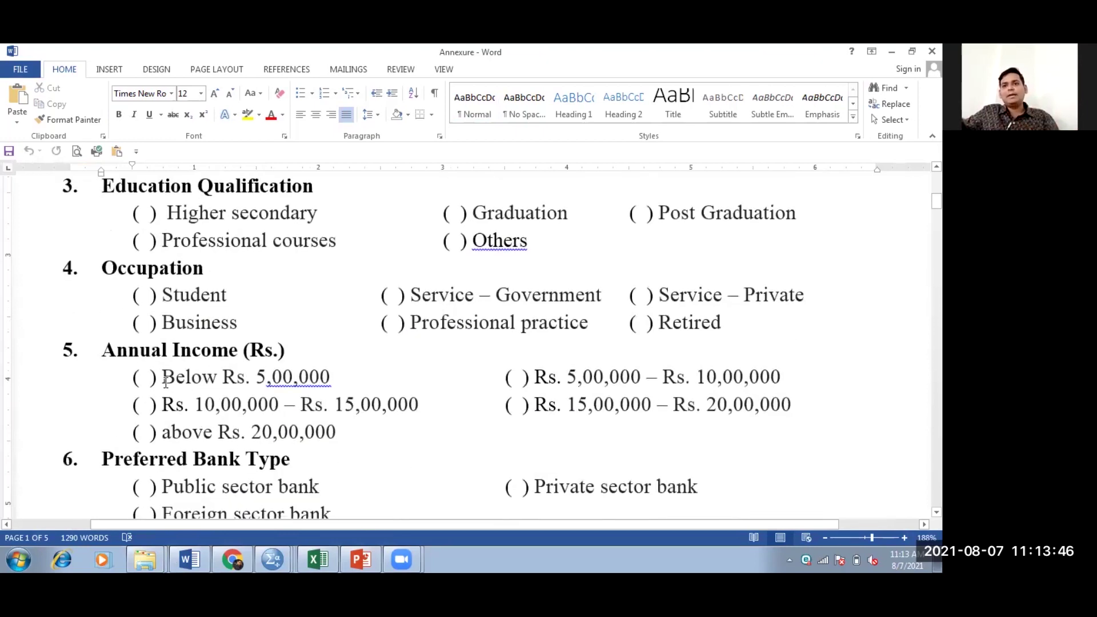
drag(165, 381, 330, 381)
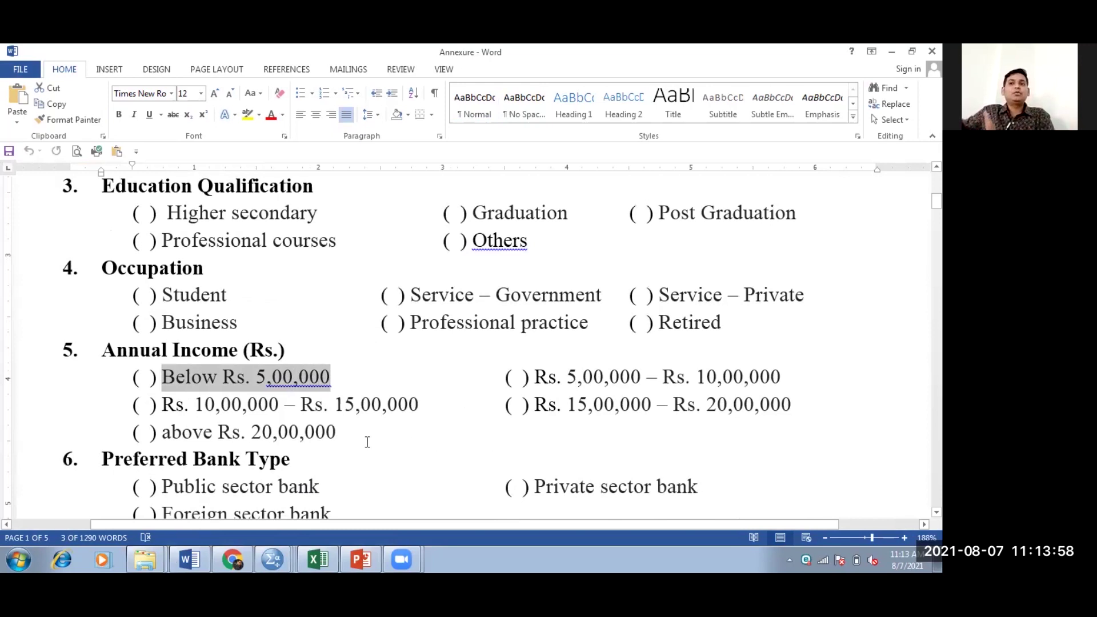
click(332, 386)
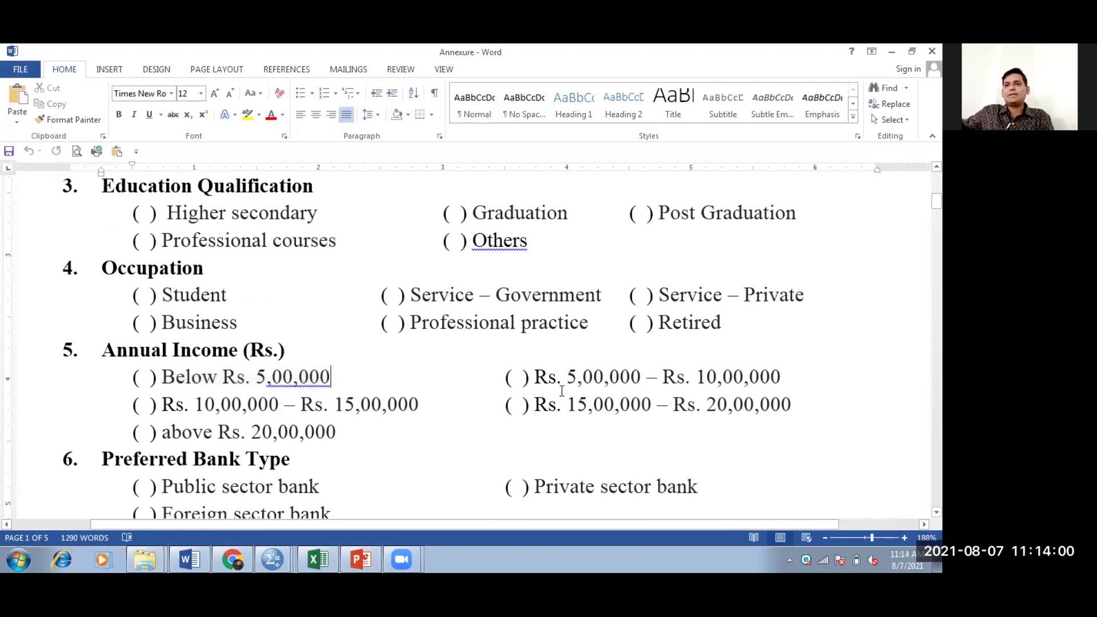
click(323, 404)
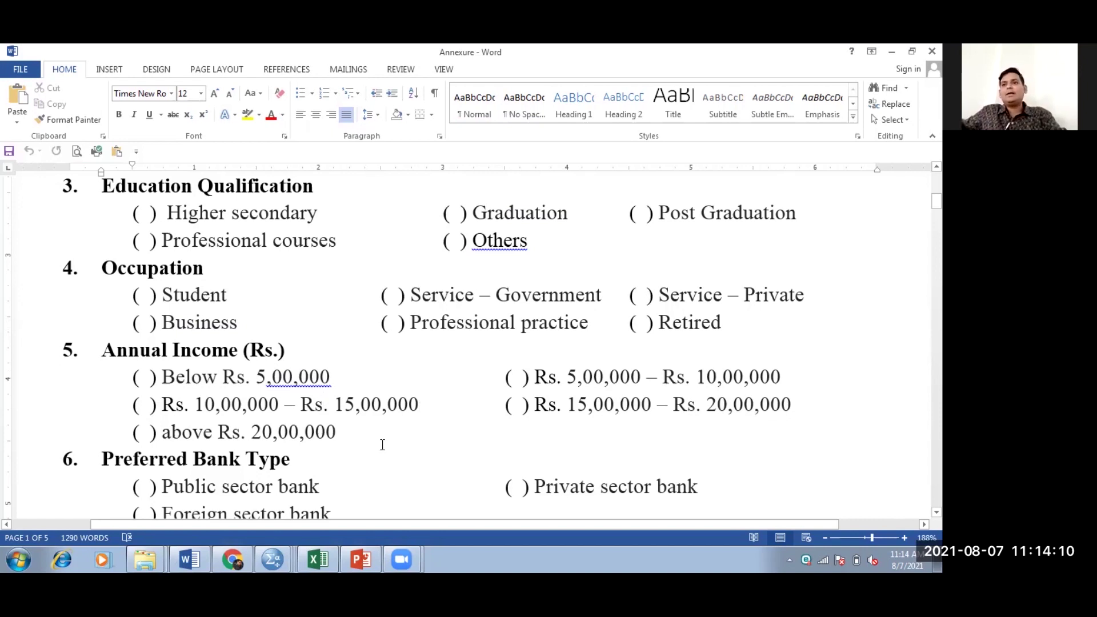
Step: Add a second numbered item "Age: ______" with a fill-in blank directly under the Age heading, and highlight the age range options below it
scroll(391, 417, up, 2)
scroll(391, 416, up, 3)
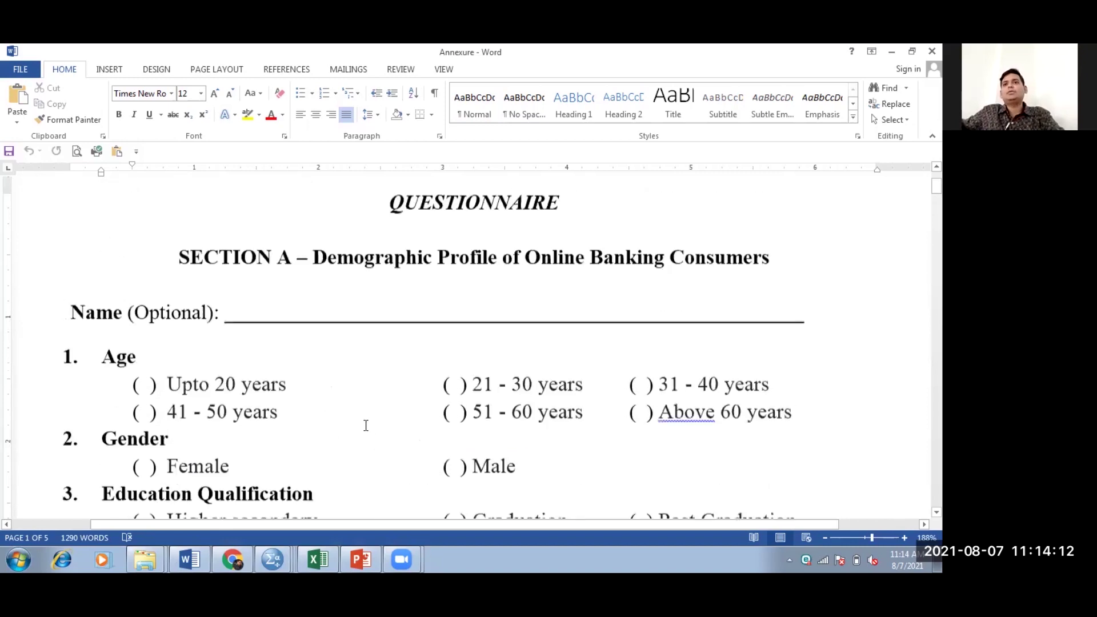
click(139, 357)
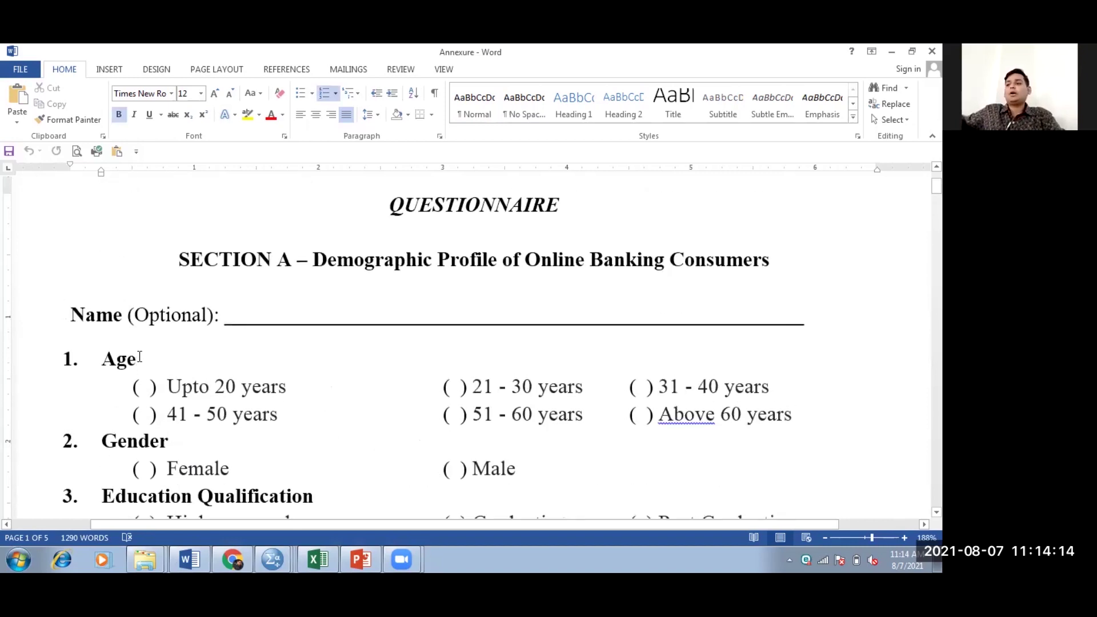
key(Return)
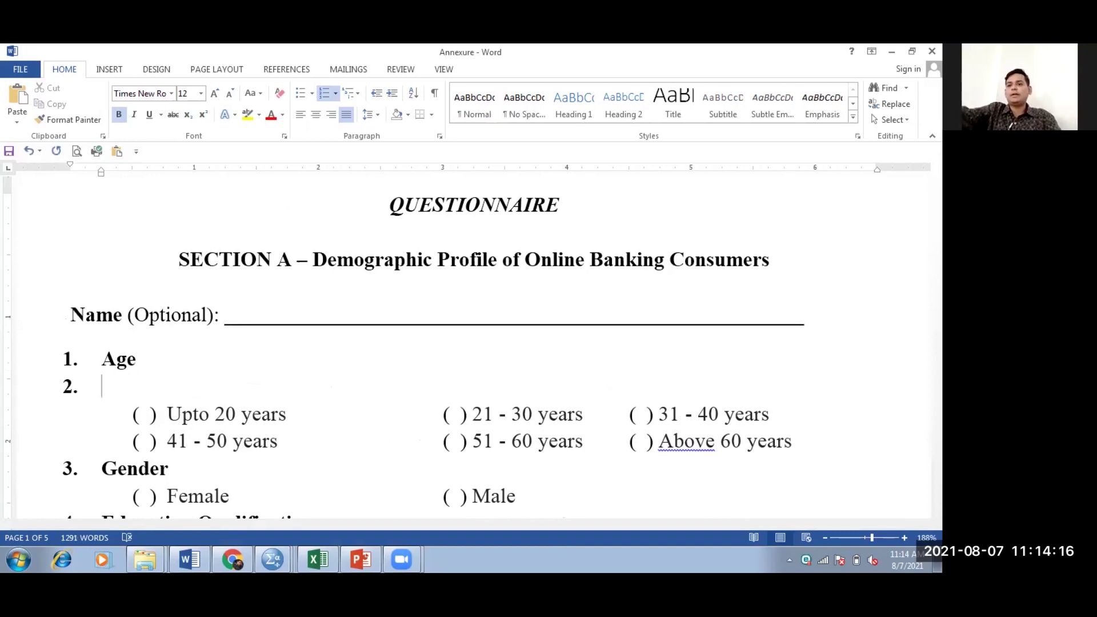
text(Age)
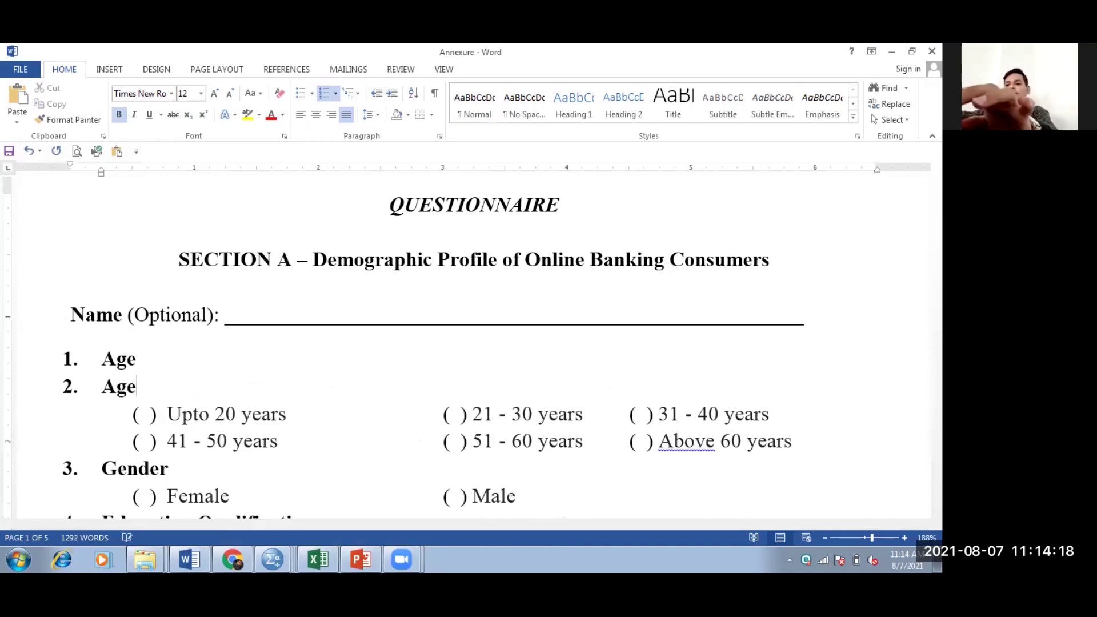
text(: _______)
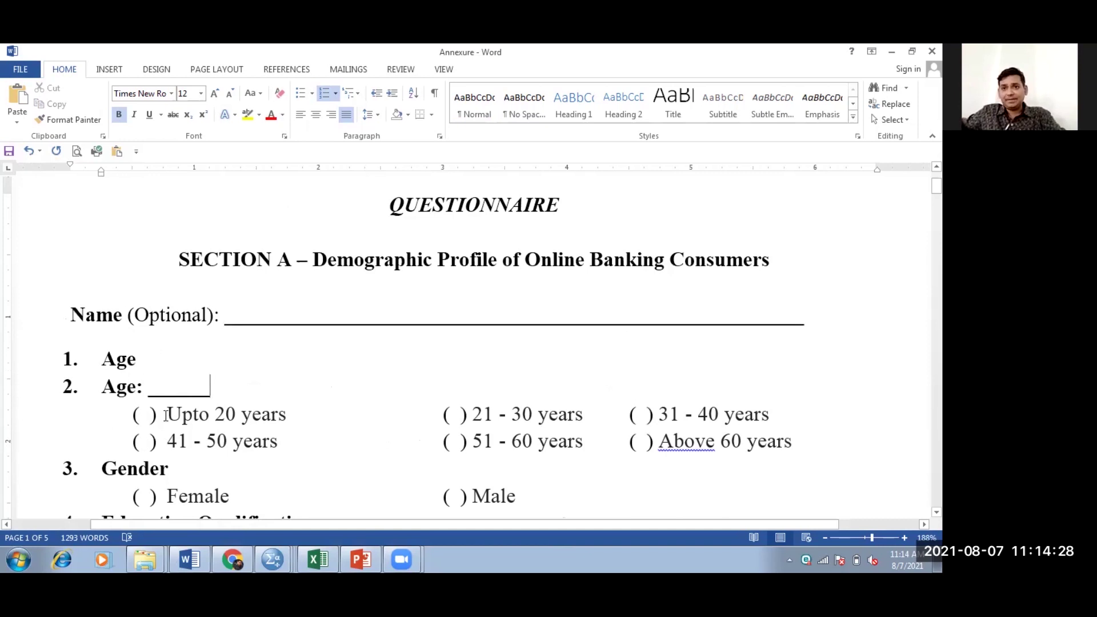
drag(166, 415, 845, 451)
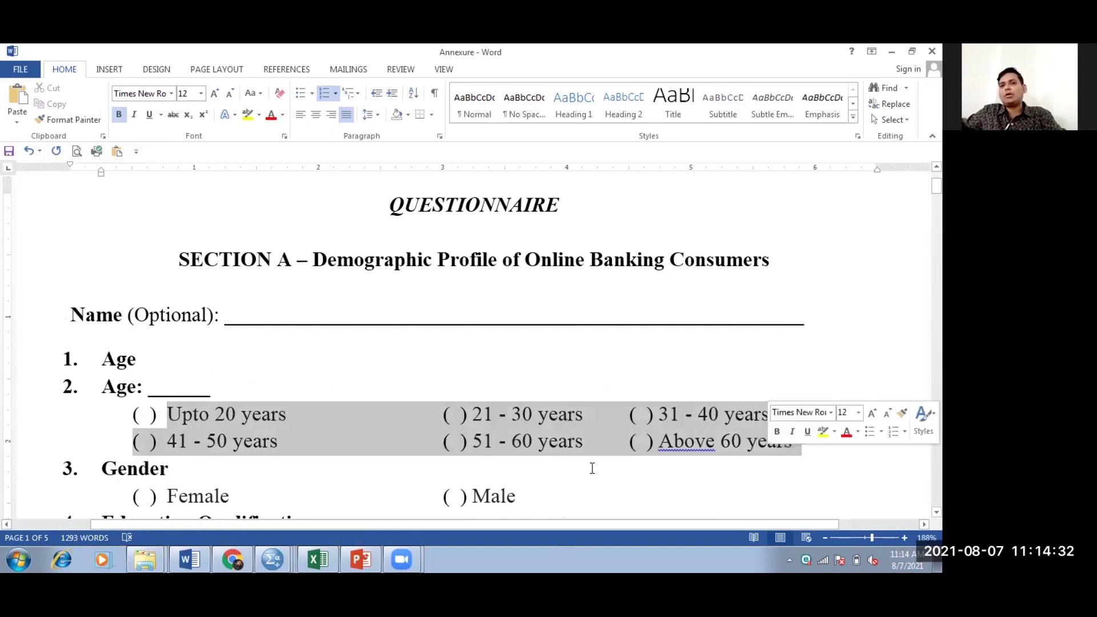
click(412, 449)
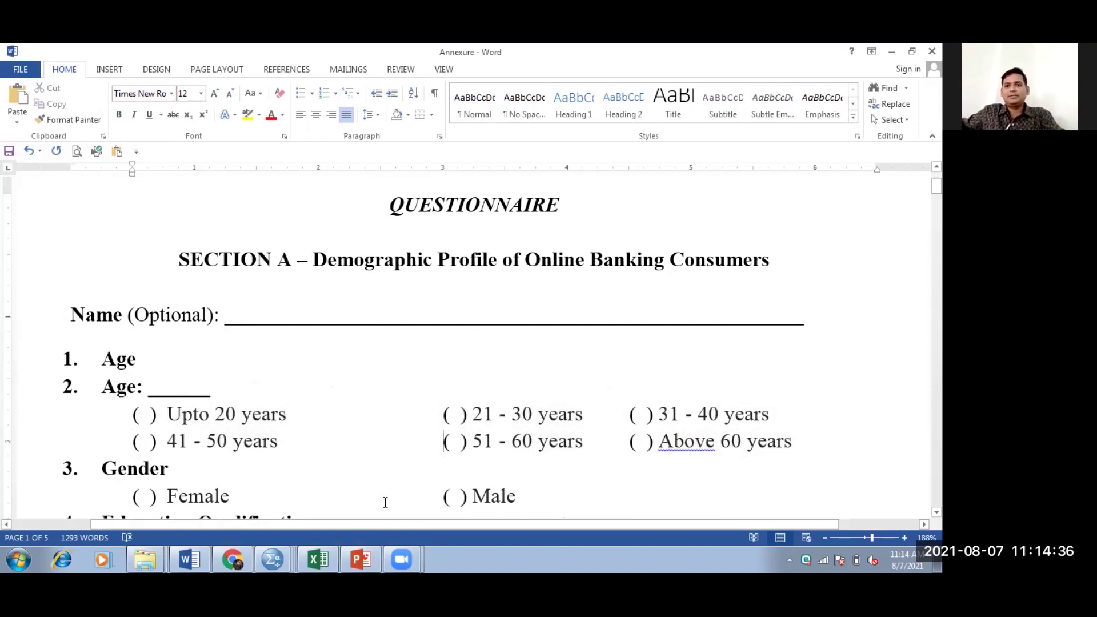
Step: Switch to the PowerPoint presentation, show the Normality Test slide full screen and return to editing view
click(363, 557)
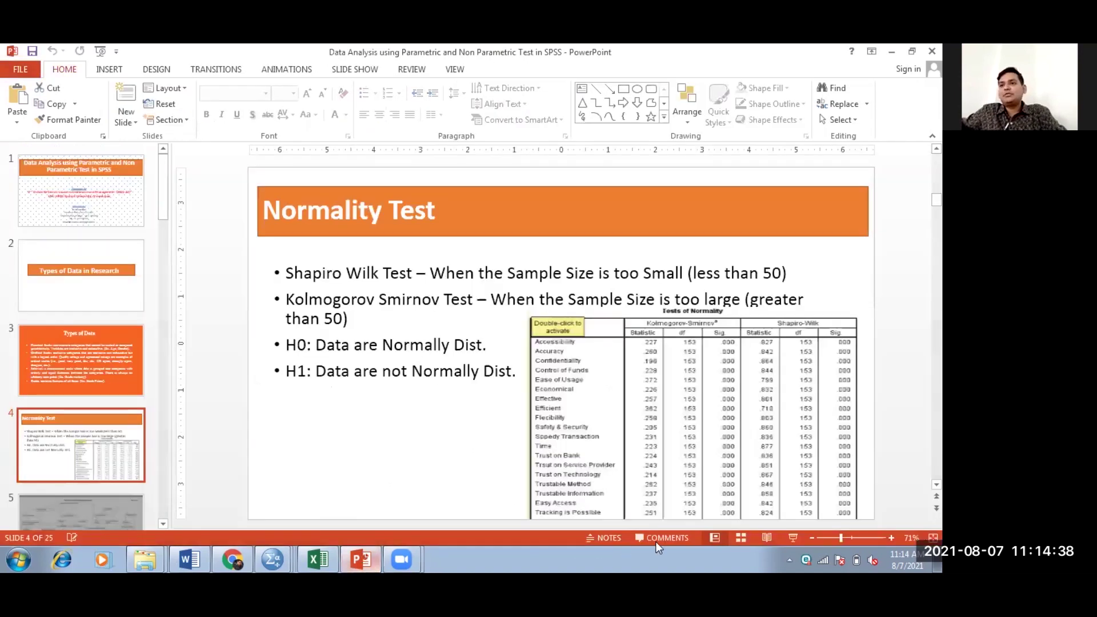
click(791, 538)
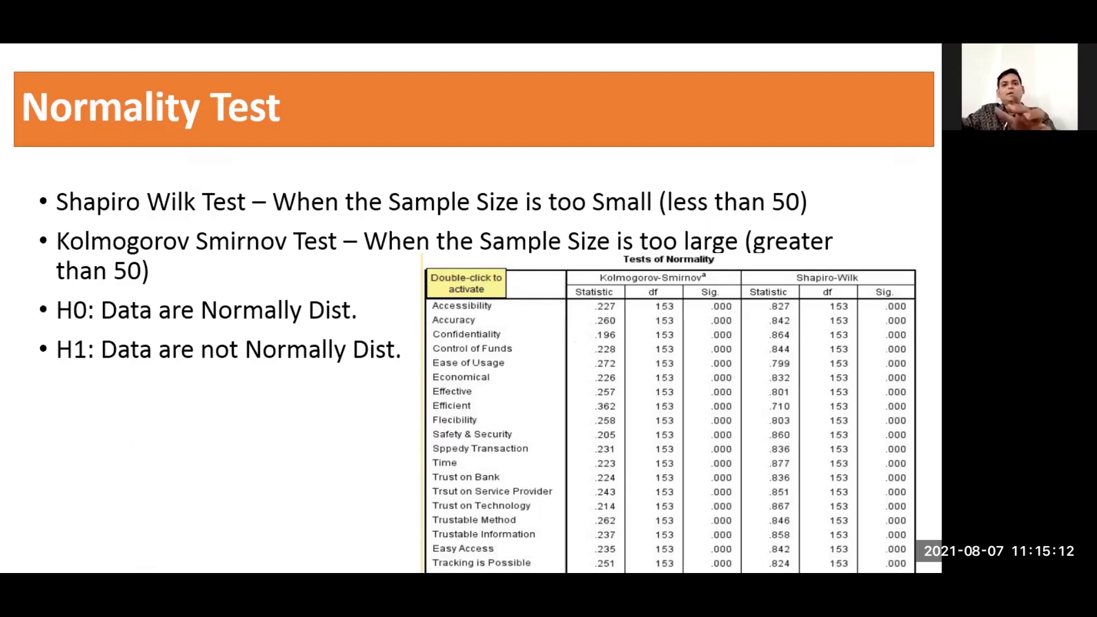
key(Escape)
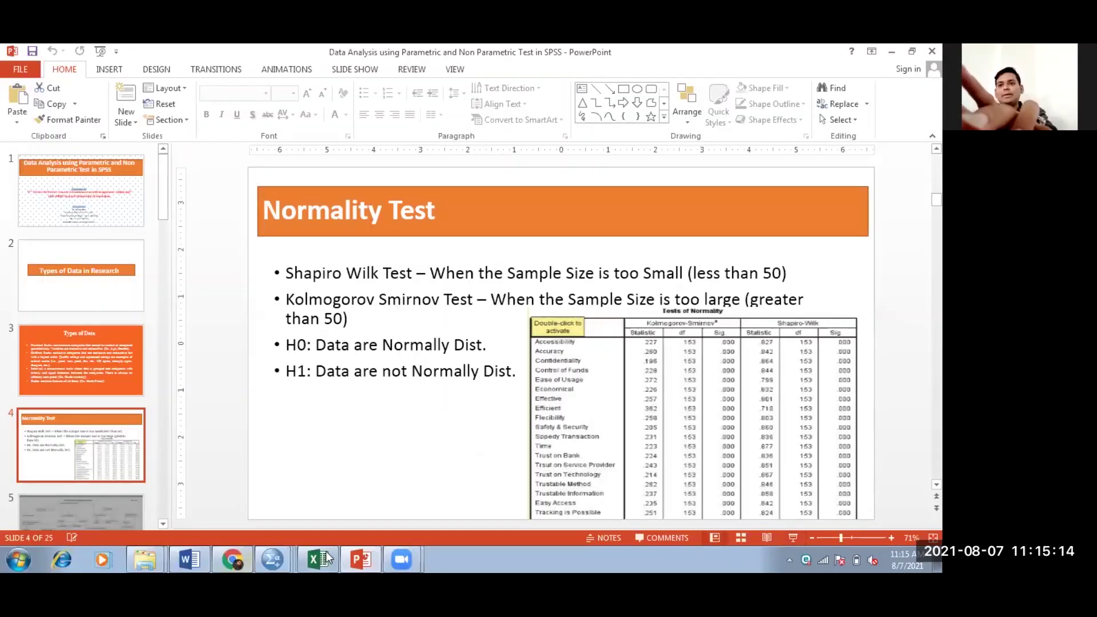
Step: Switch to Input File Thesis.sav in SPSS and examine its variable definitions and data records from the Age column on
click(280, 551)
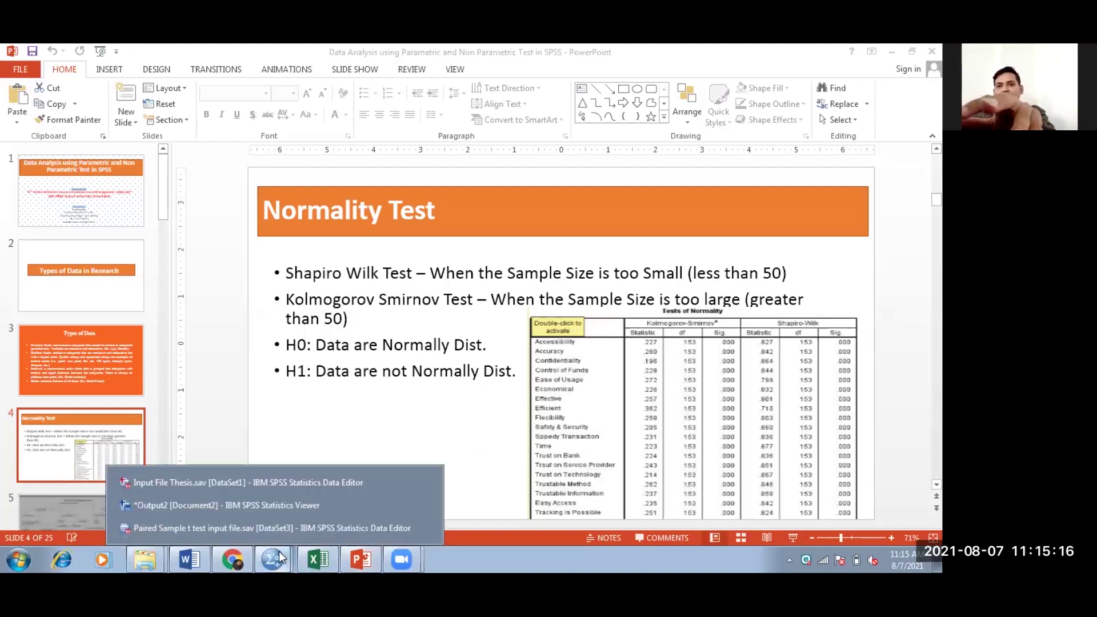
click(273, 484)
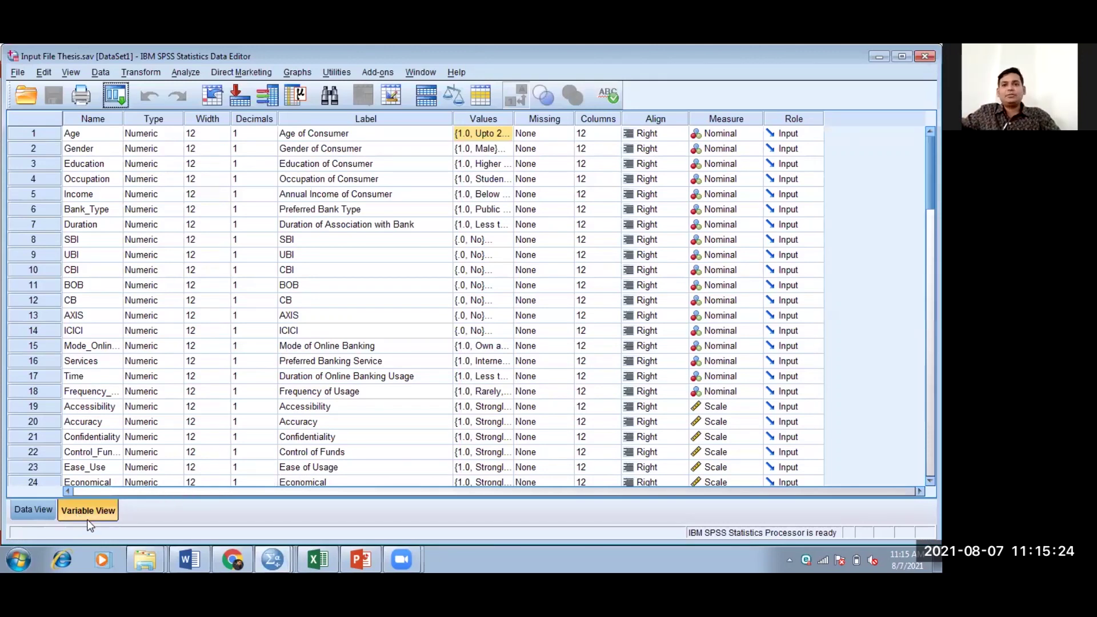
click(33, 516)
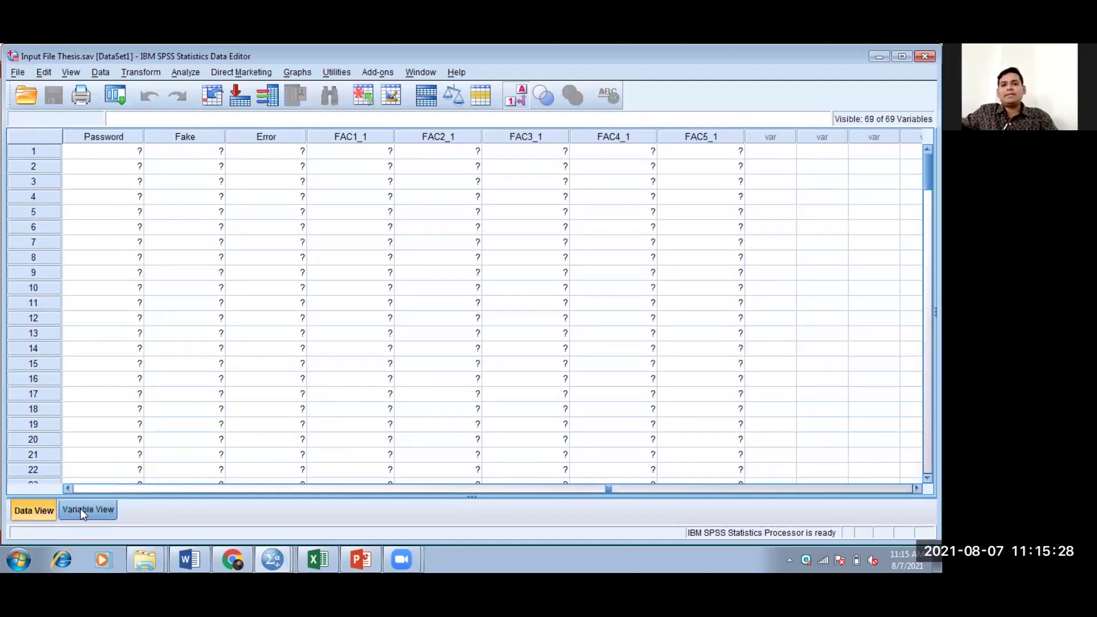
click(80, 509)
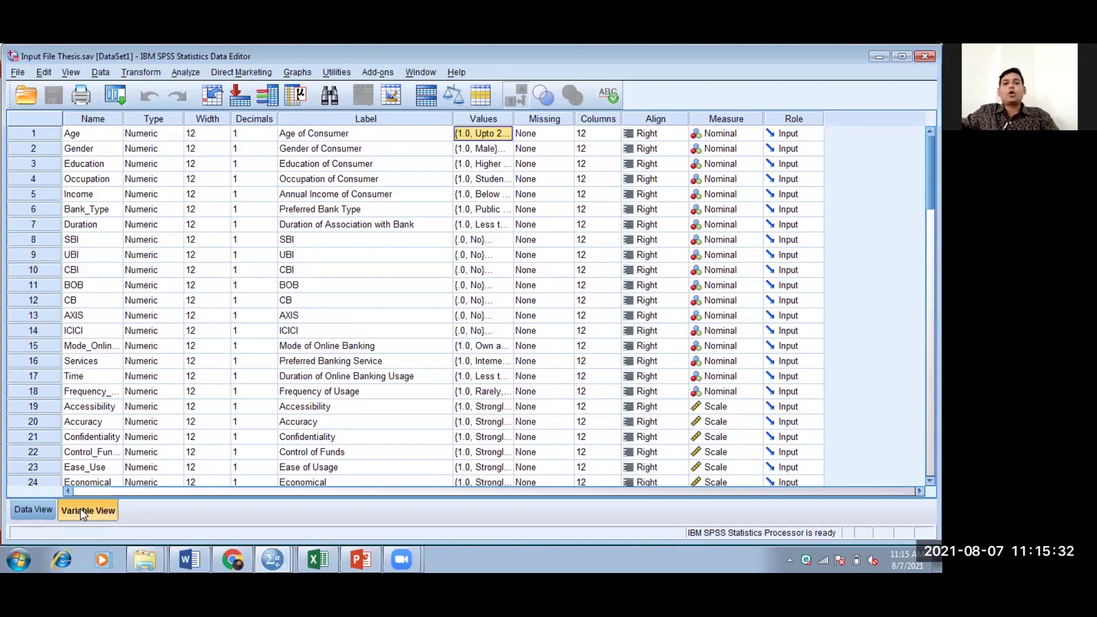
click(50, 509)
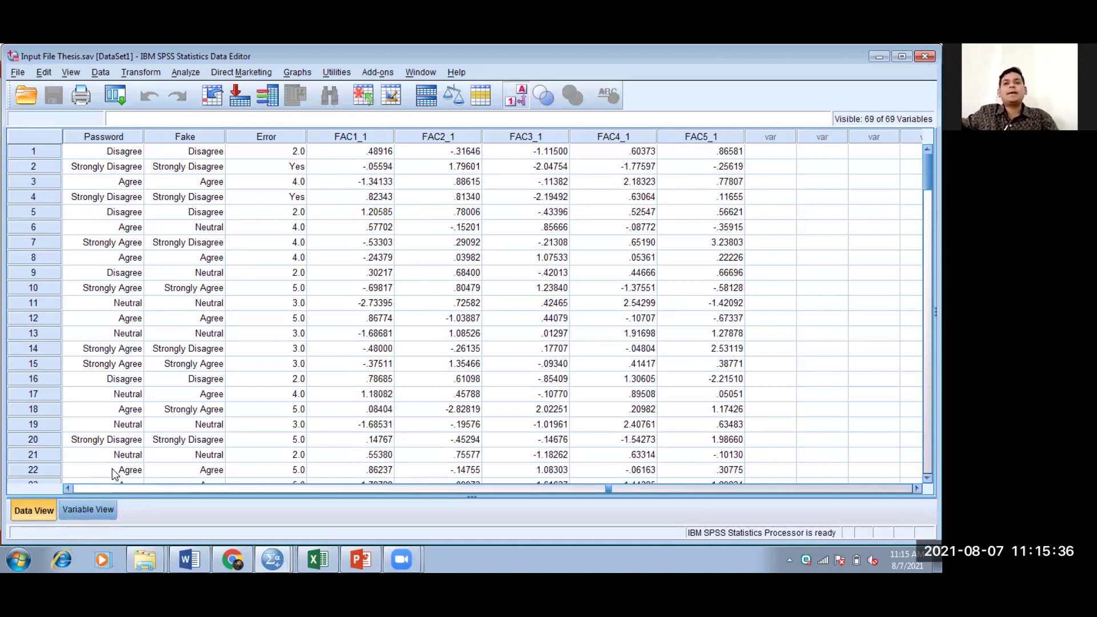
drag(609, 490, 81, 502)
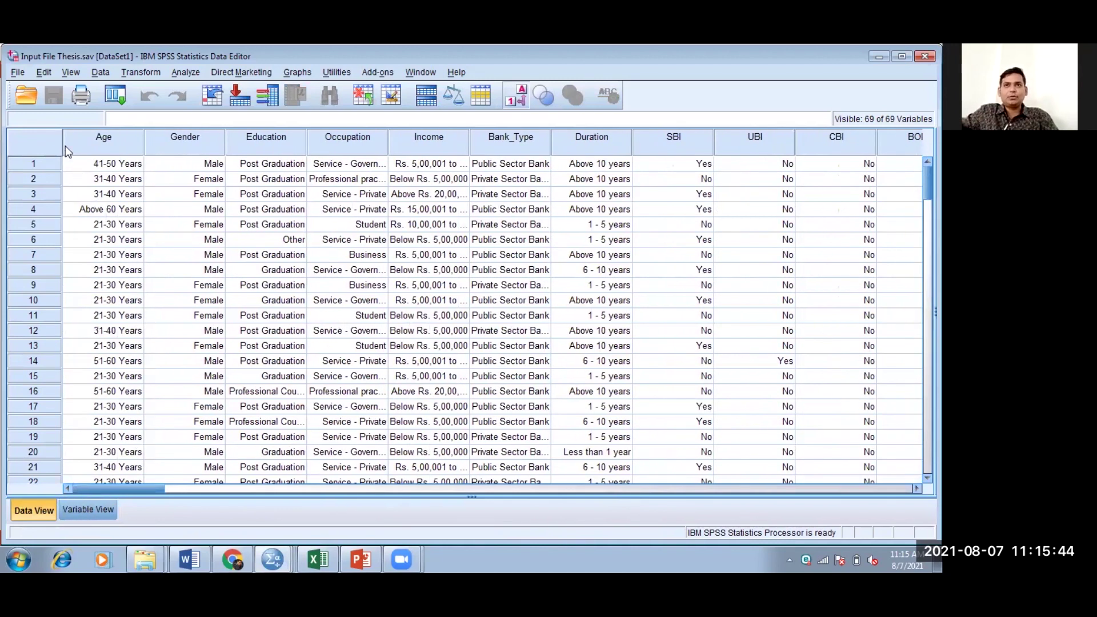
click(79, 161)
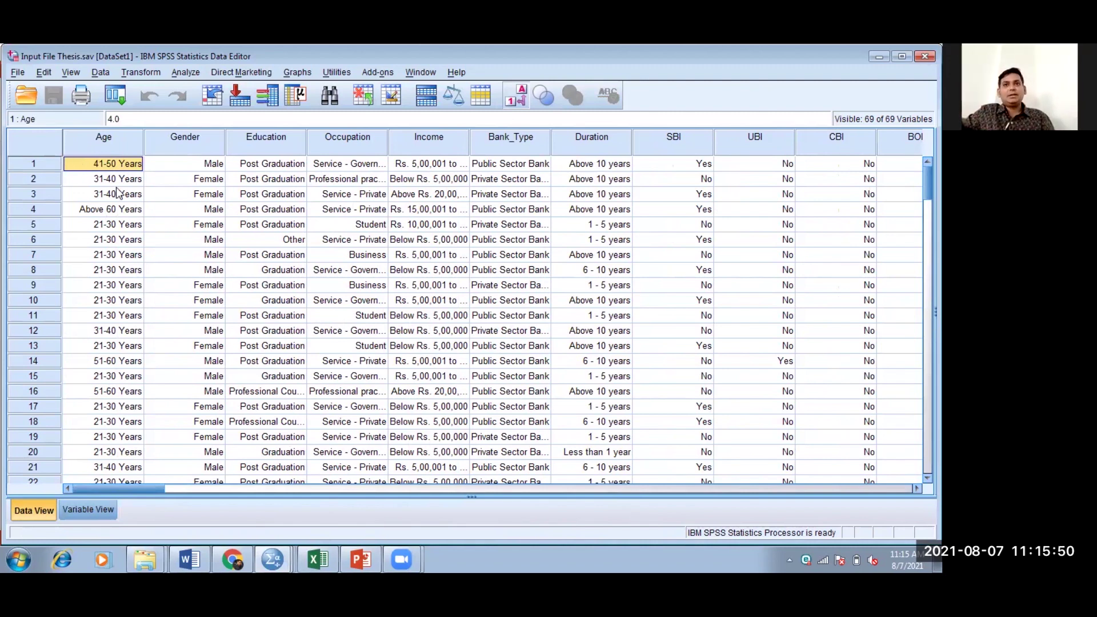
Step: Try to open the Excel workbook Response File.xlsx from the BK GU folder as a data file
click(19, 73)
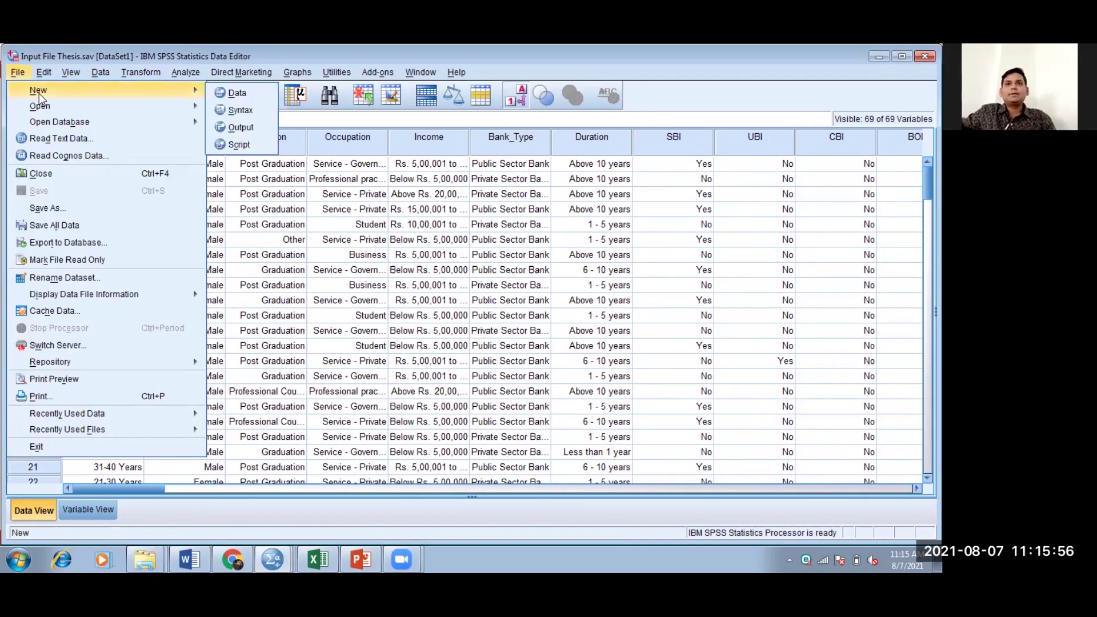
mouse_move(45, 107)
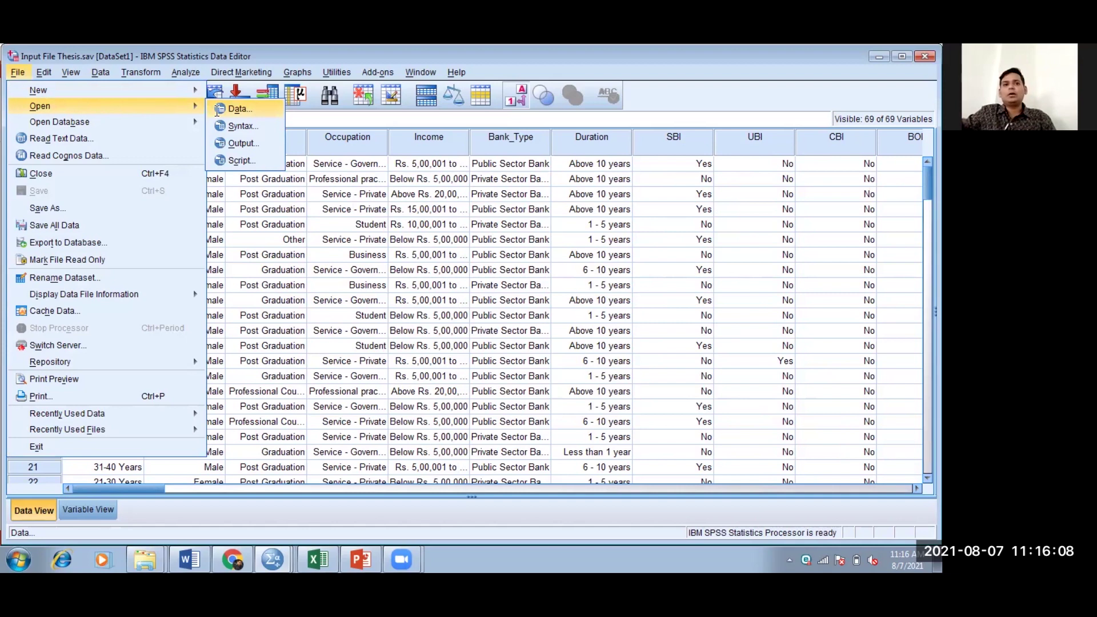
click(217, 109)
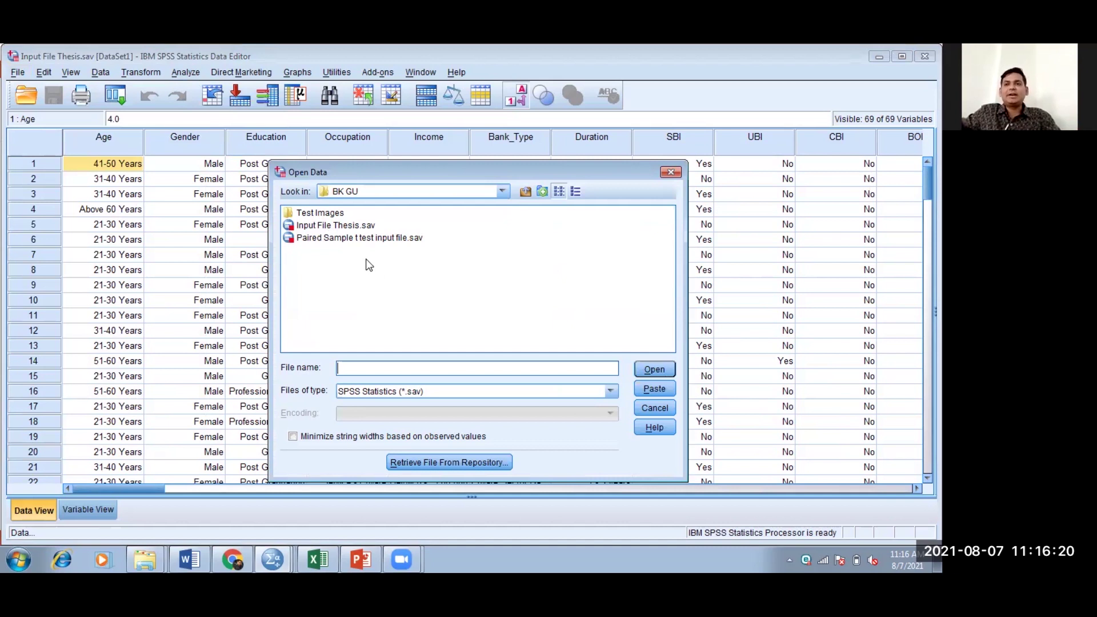
click(481, 393)
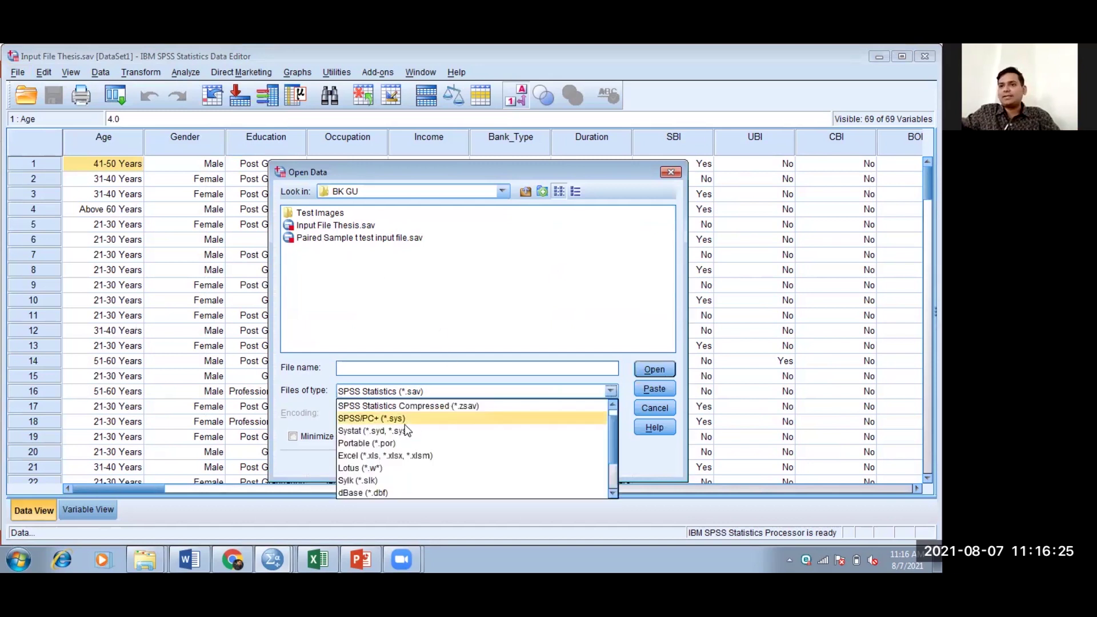
click(415, 461)
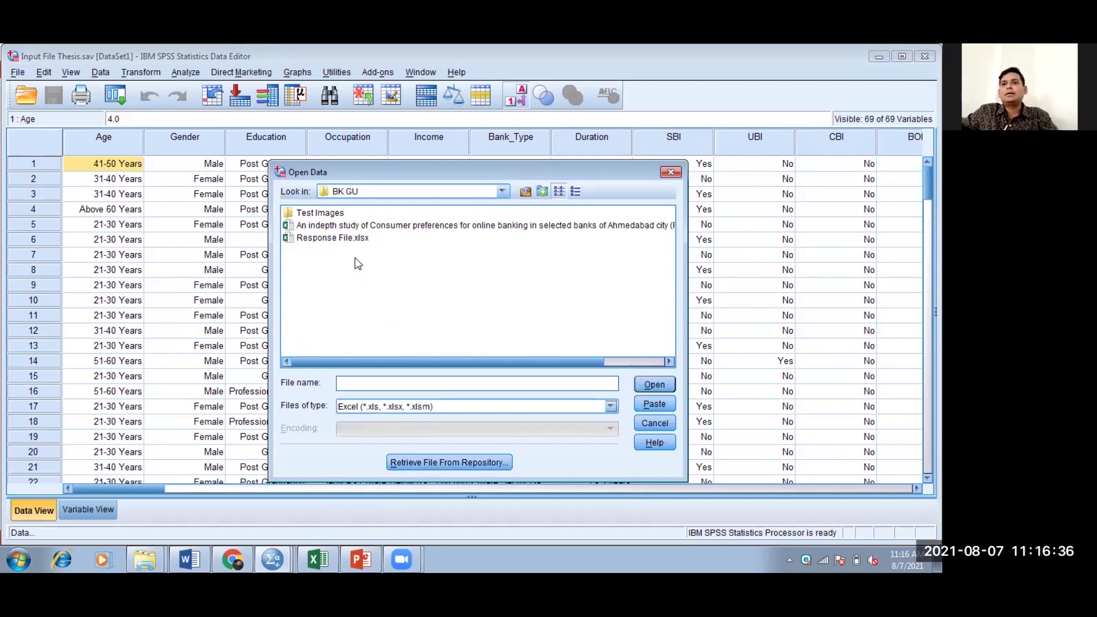
click(352, 243)
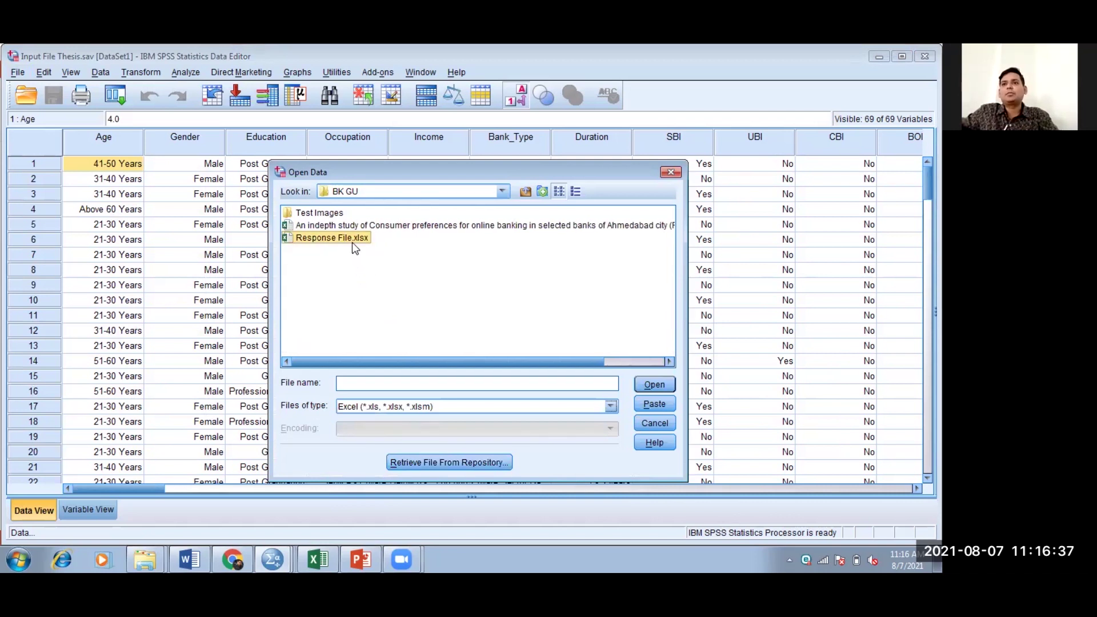
click(657, 385)
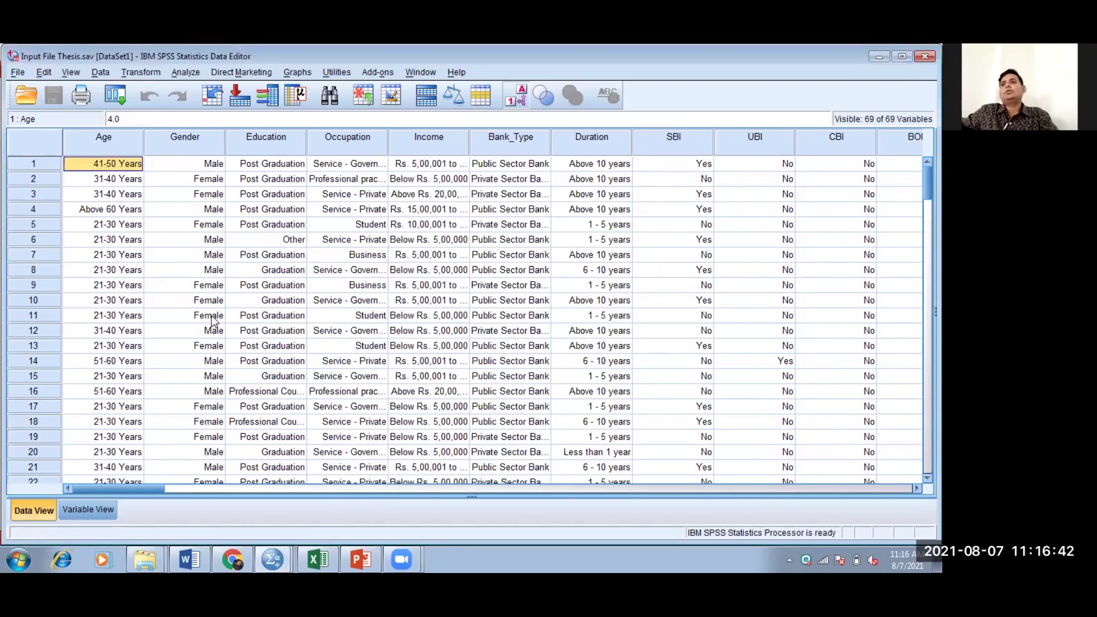
Step: Start an Explore analysis, clear its dependent list and refill it with the scale variables from Accessibility onward, leaving out the factor variables
click(147, 345)
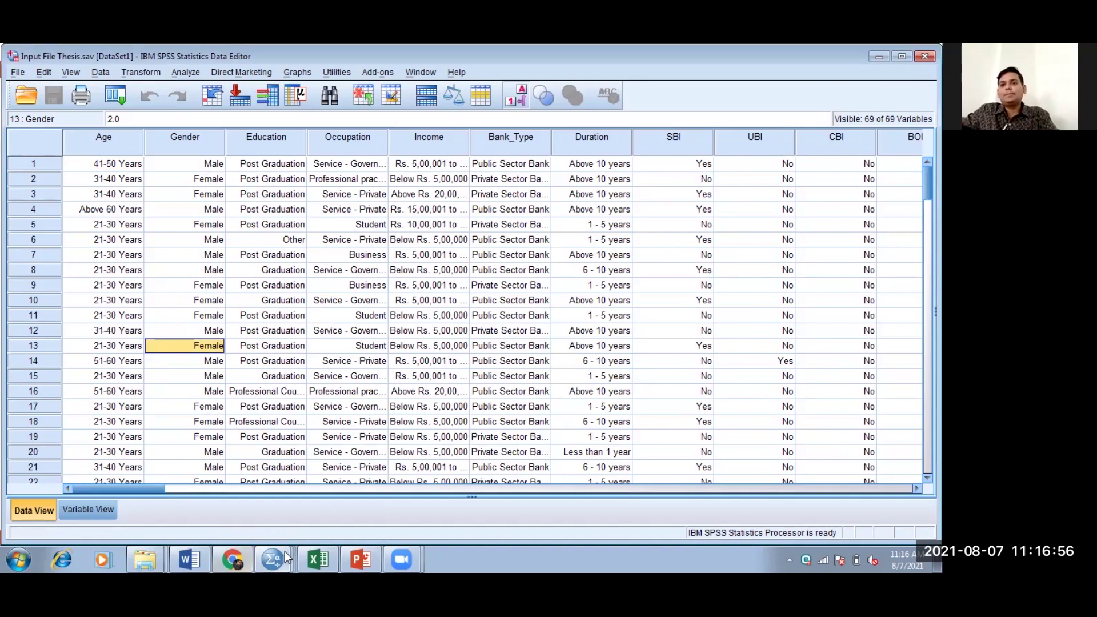
mouse_move(284, 551)
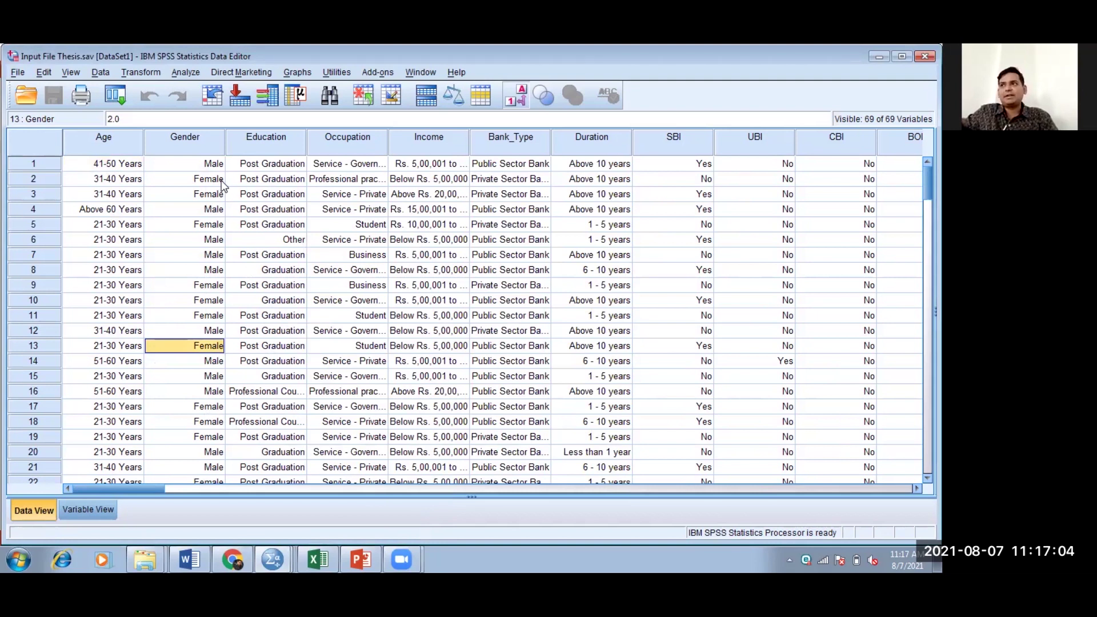
click(189, 74)
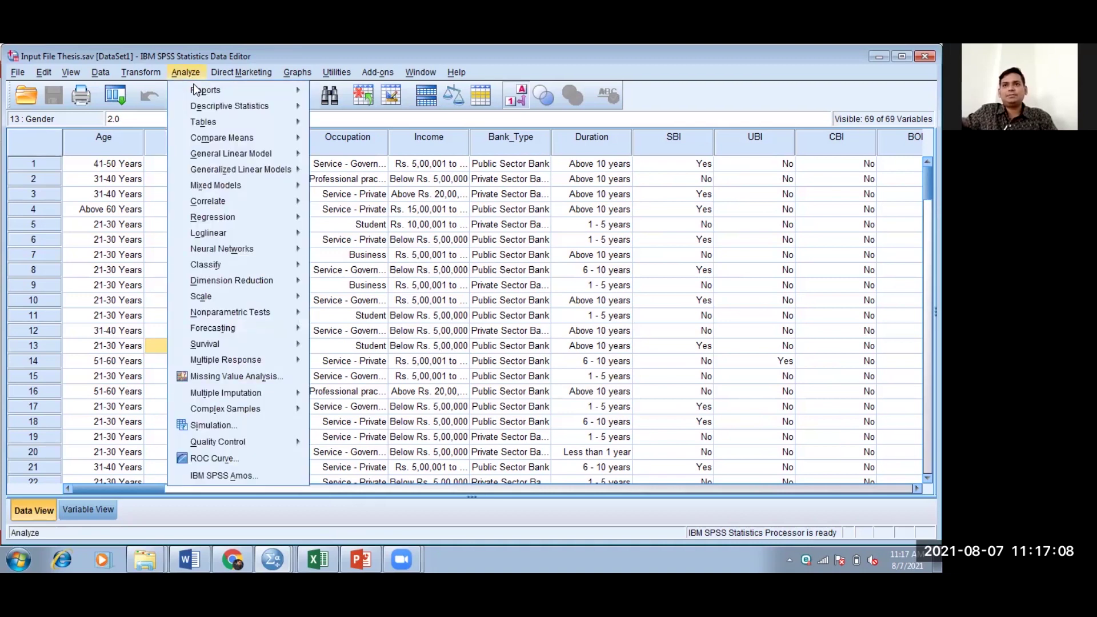
mouse_move(233, 204)
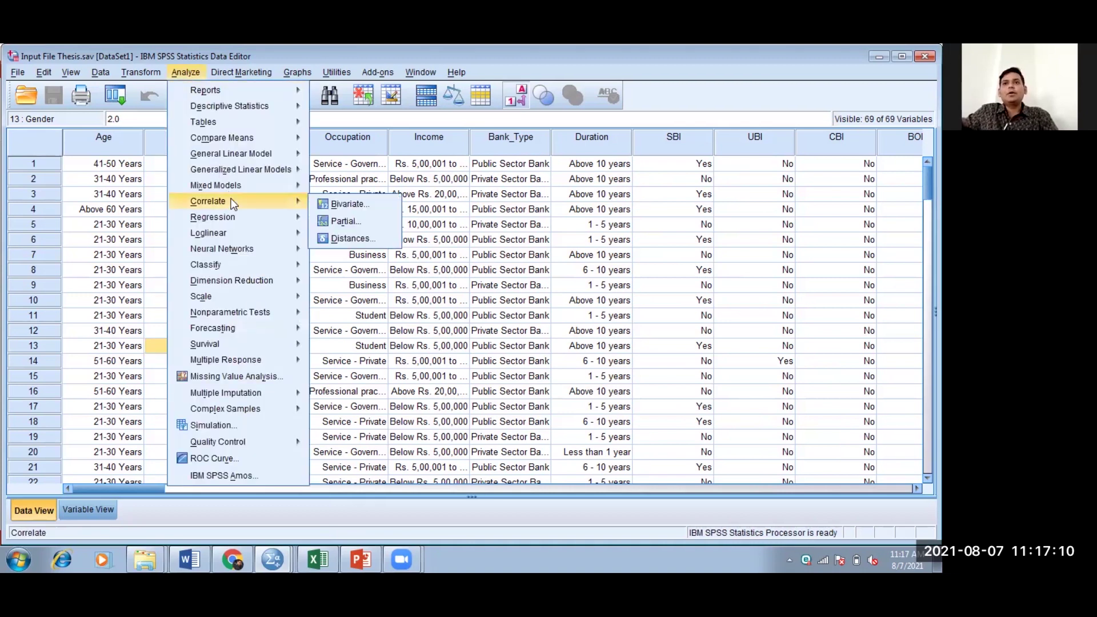
mouse_move(283, 145)
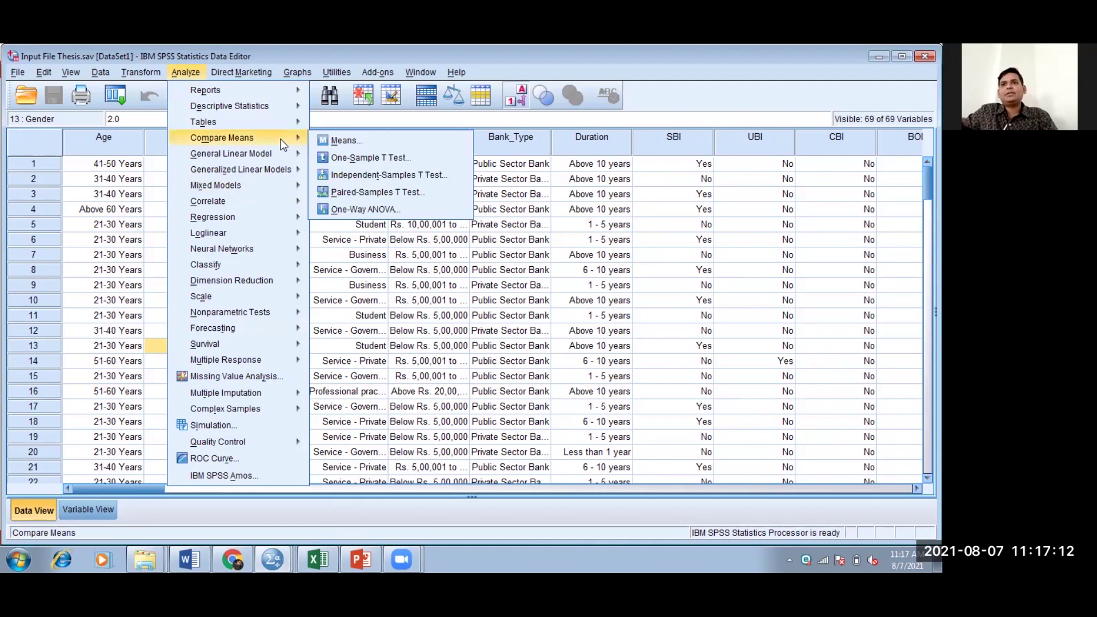
mouse_move(289, 109)
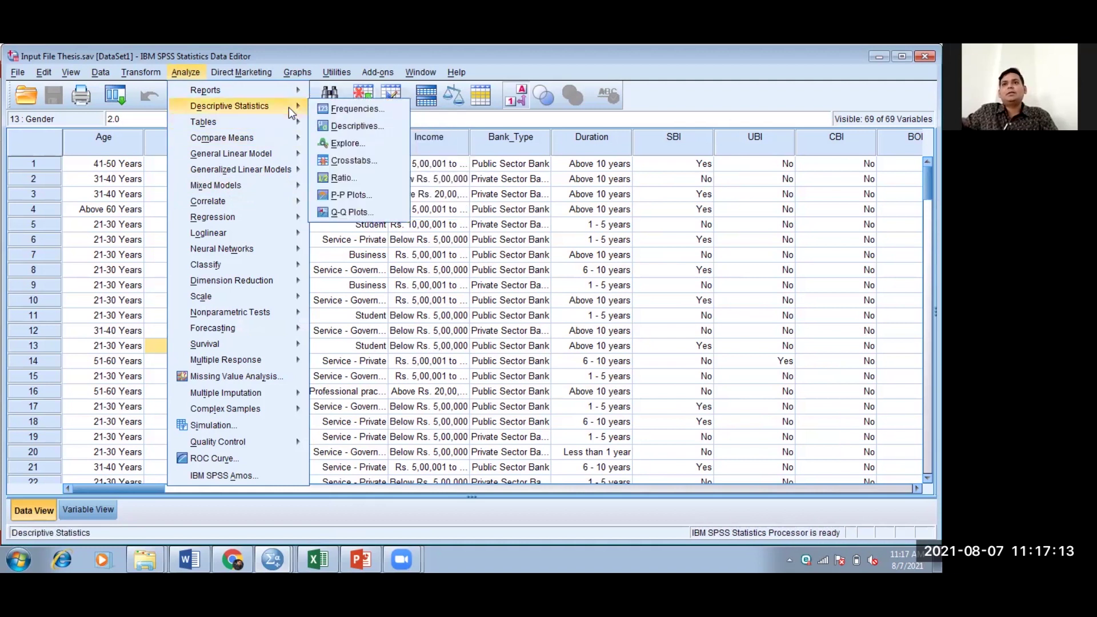
click(342, 144)
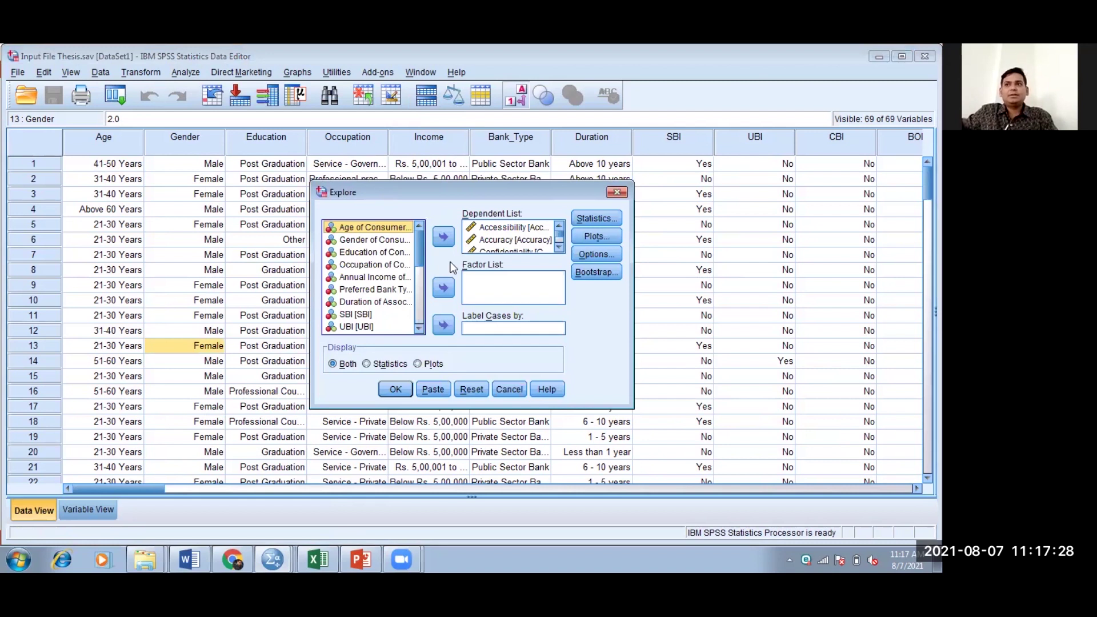
click(495, 228)
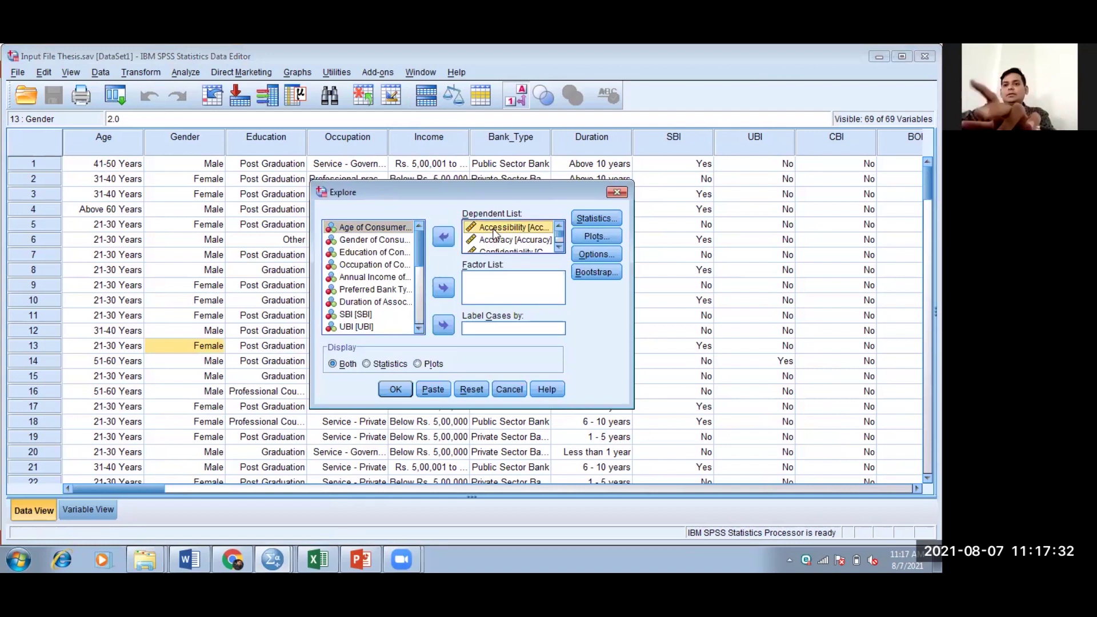
shift+click(495, 238)
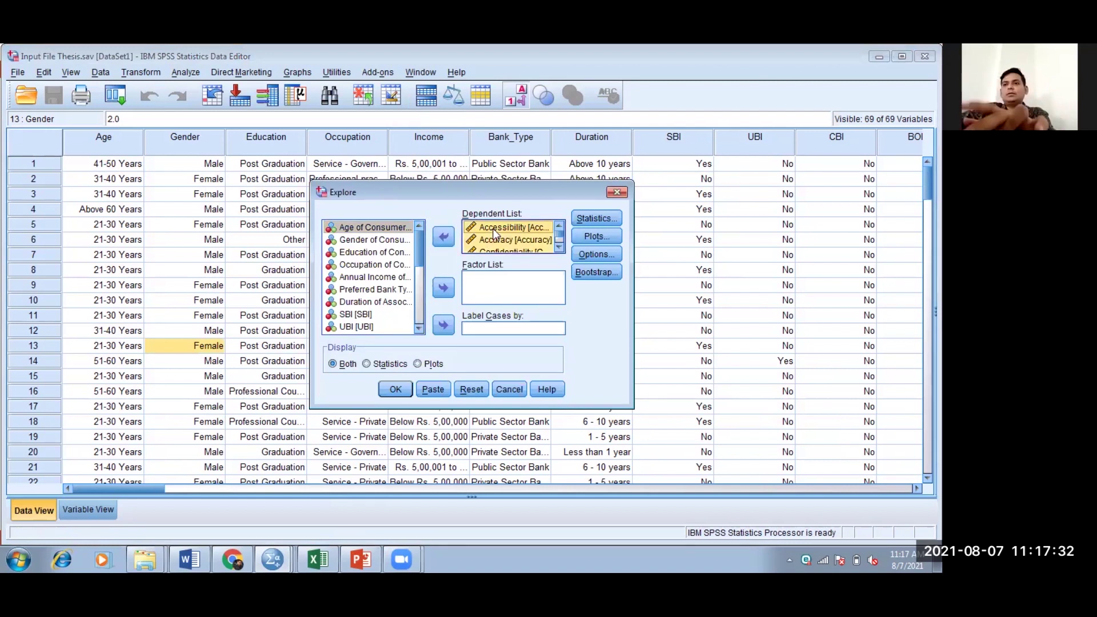
click(445, 236)
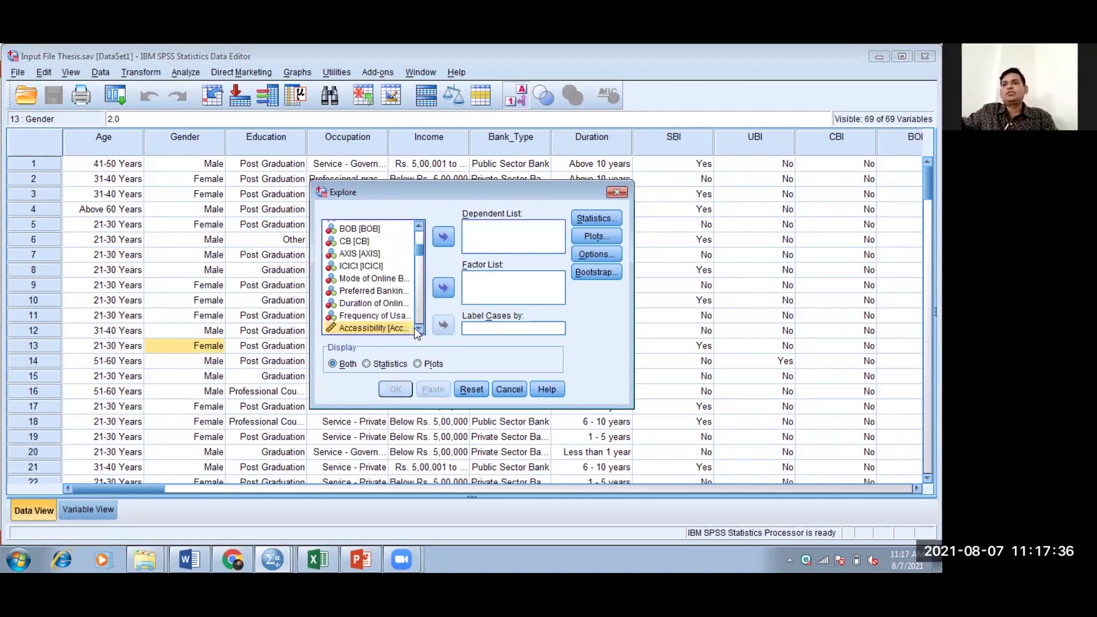
drag(414, 328, 420, 334)
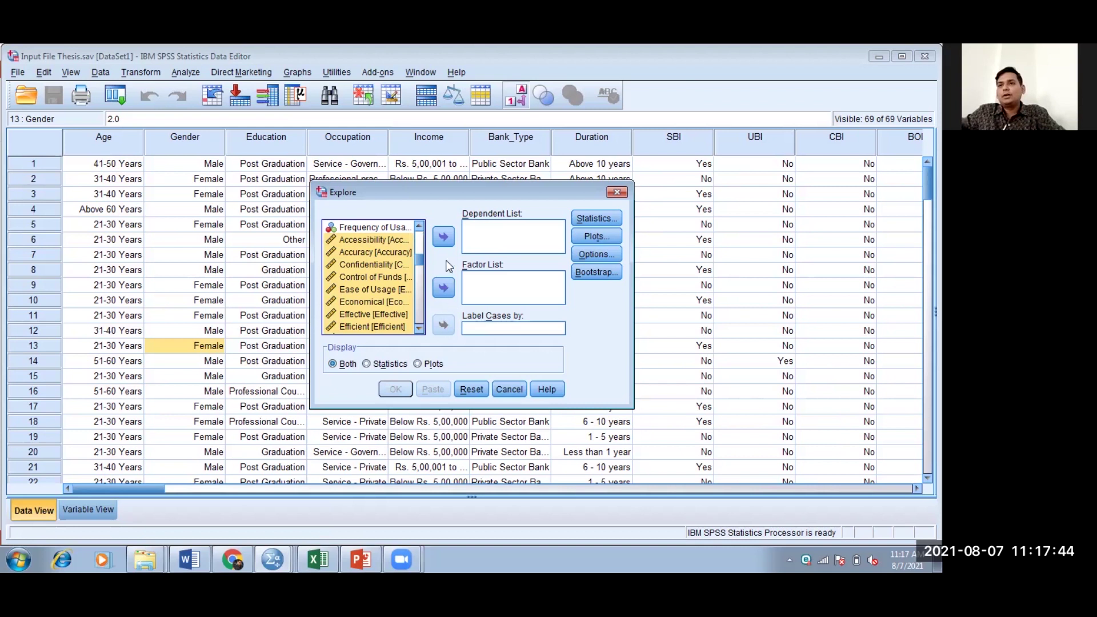
click(444, 239)
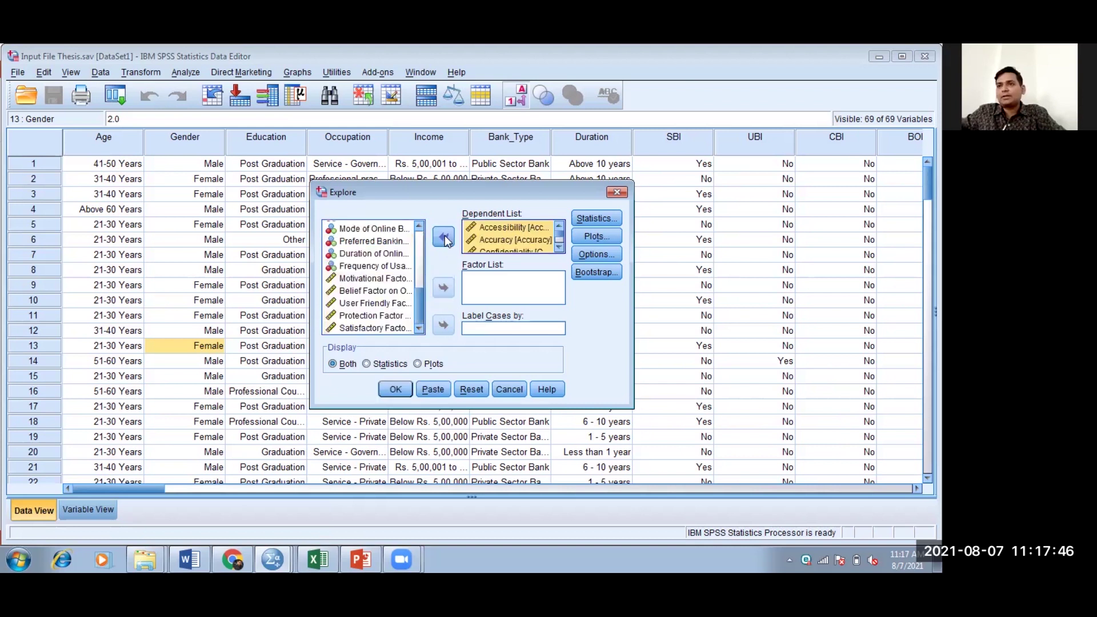
Step: Keep Descriptives with a 95% confidence interval for the mean, and have Explore produce Stem-and-leaf and Normality plots with tests
click(590, 221)
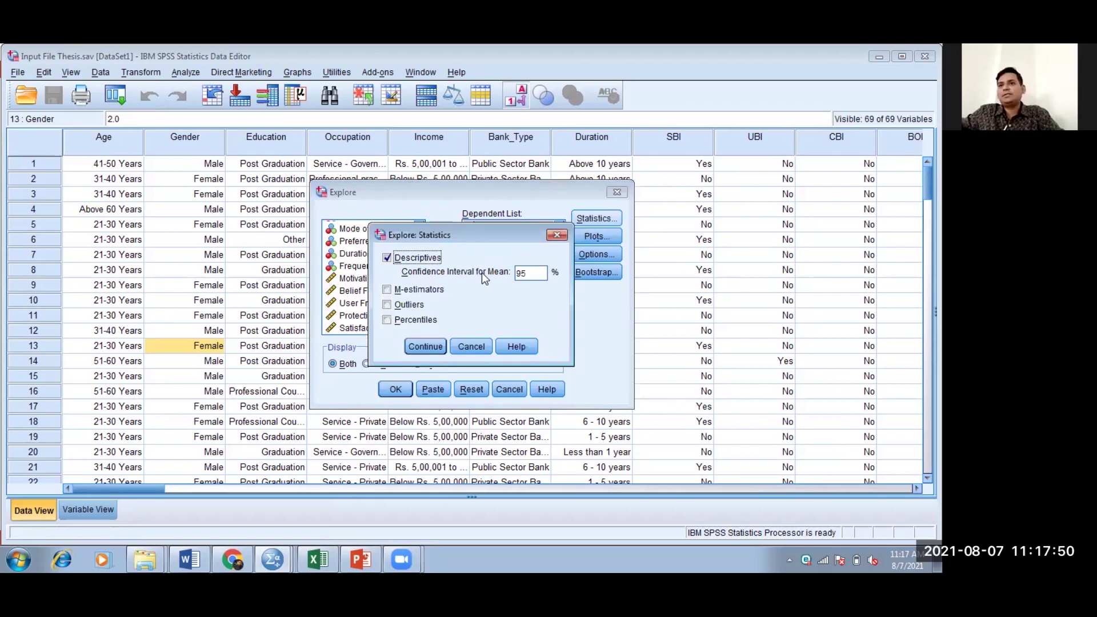
click(432, 351)
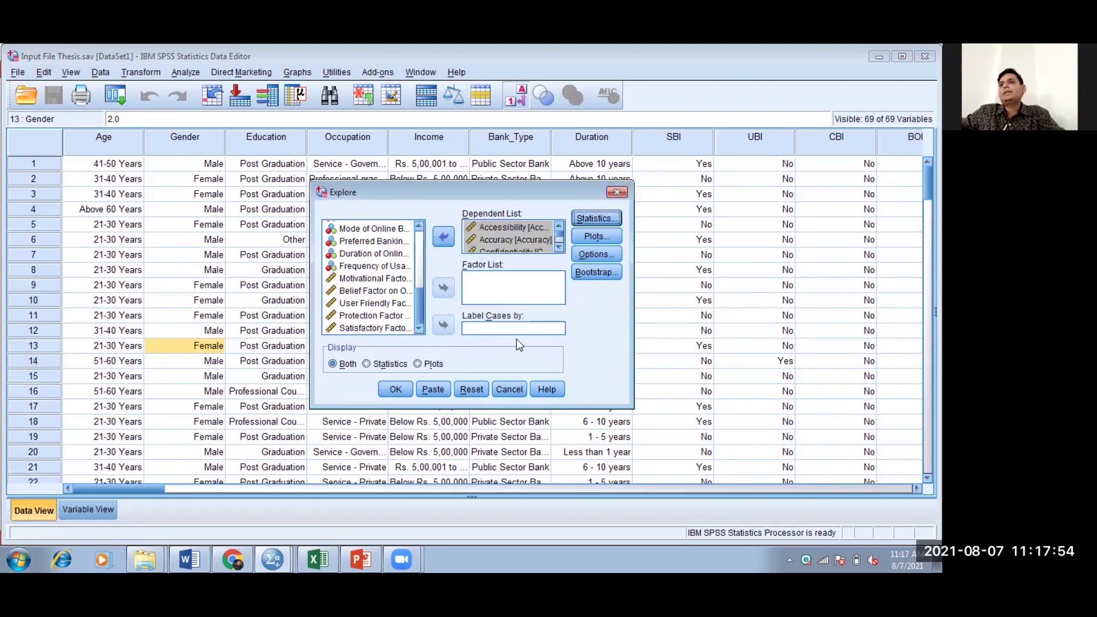
click(578, 239)
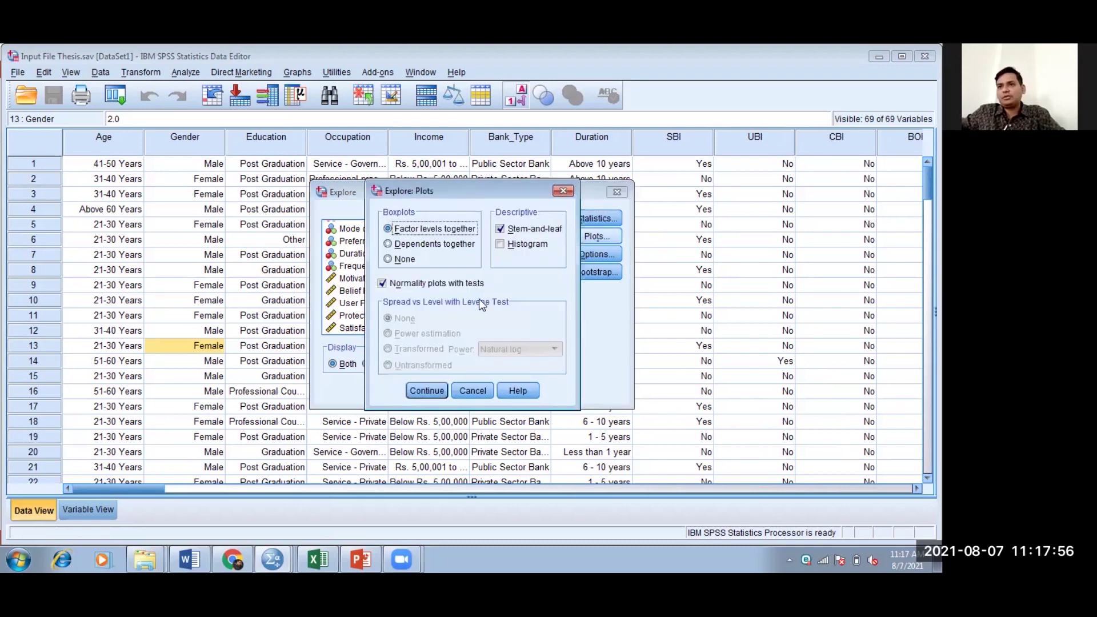
click(432, 287)
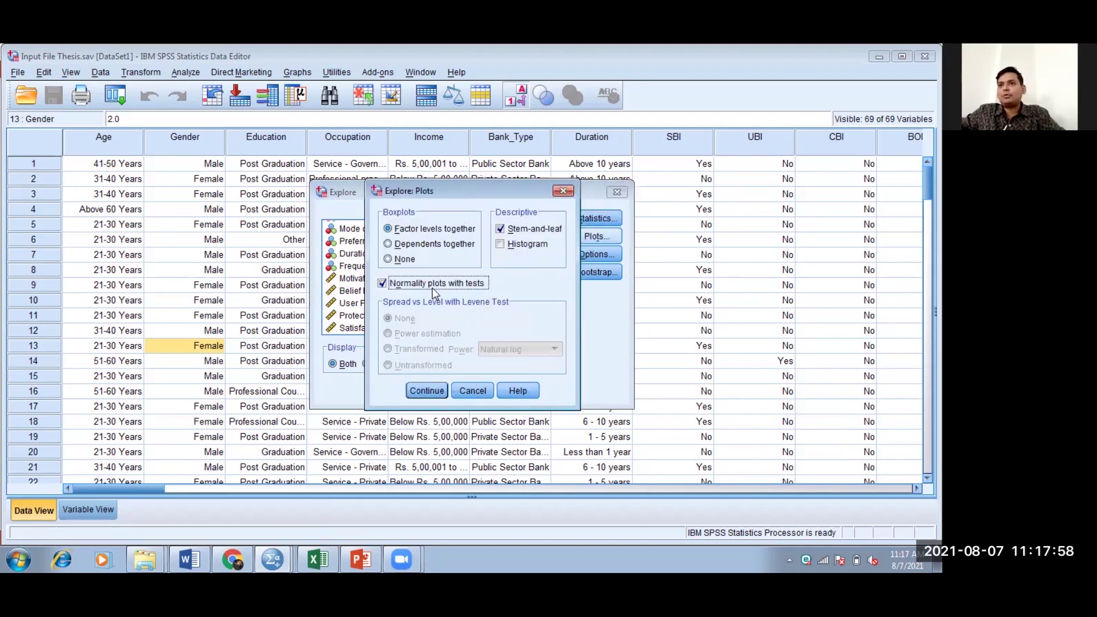
click(432, 287)
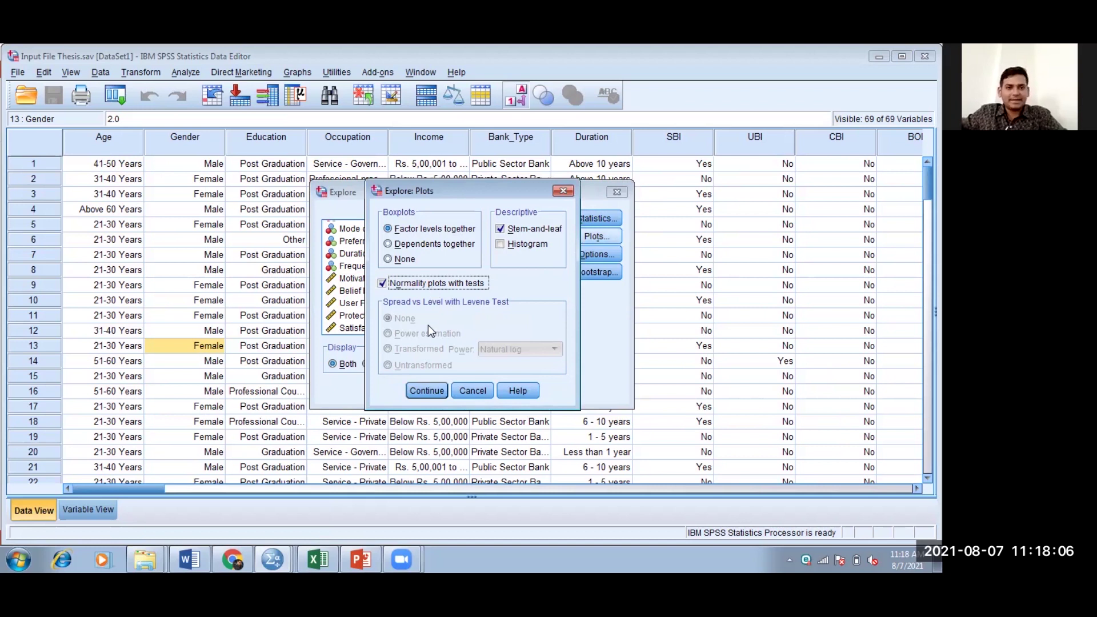
click(425, 389)
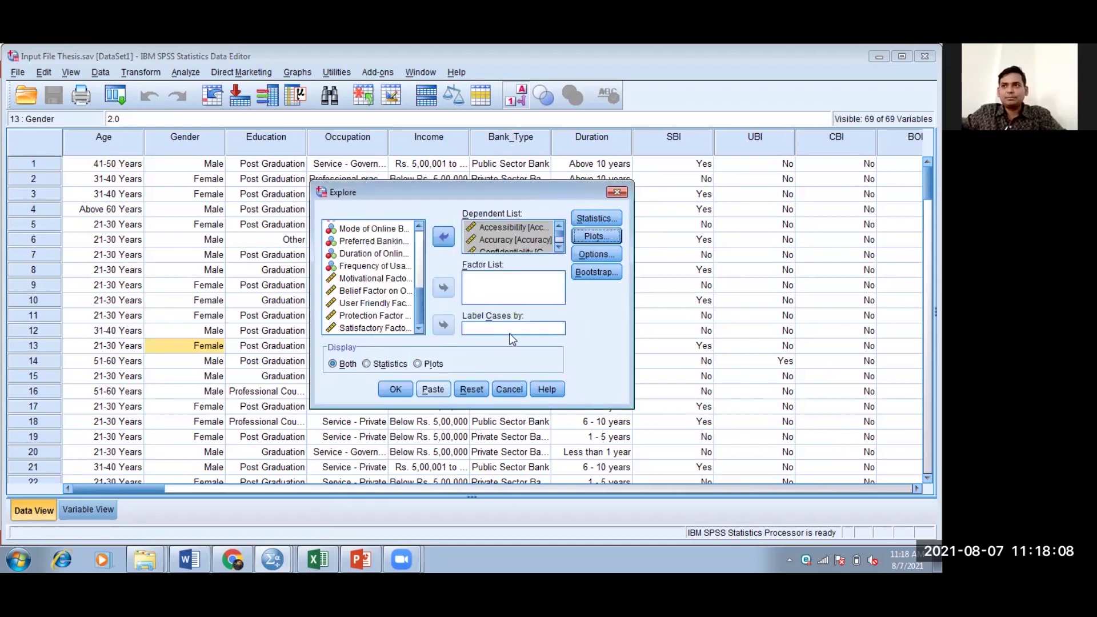
Step: Keep missing values set to Exclude cases listwise and run the Explore analysis
click(580, 257)
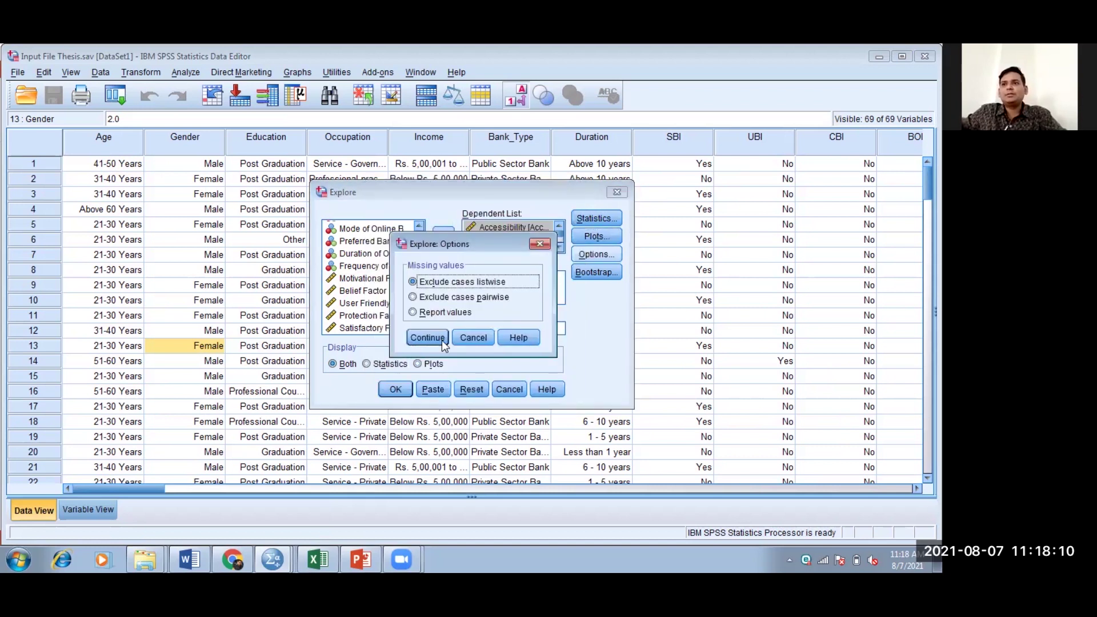
click(428, 337)
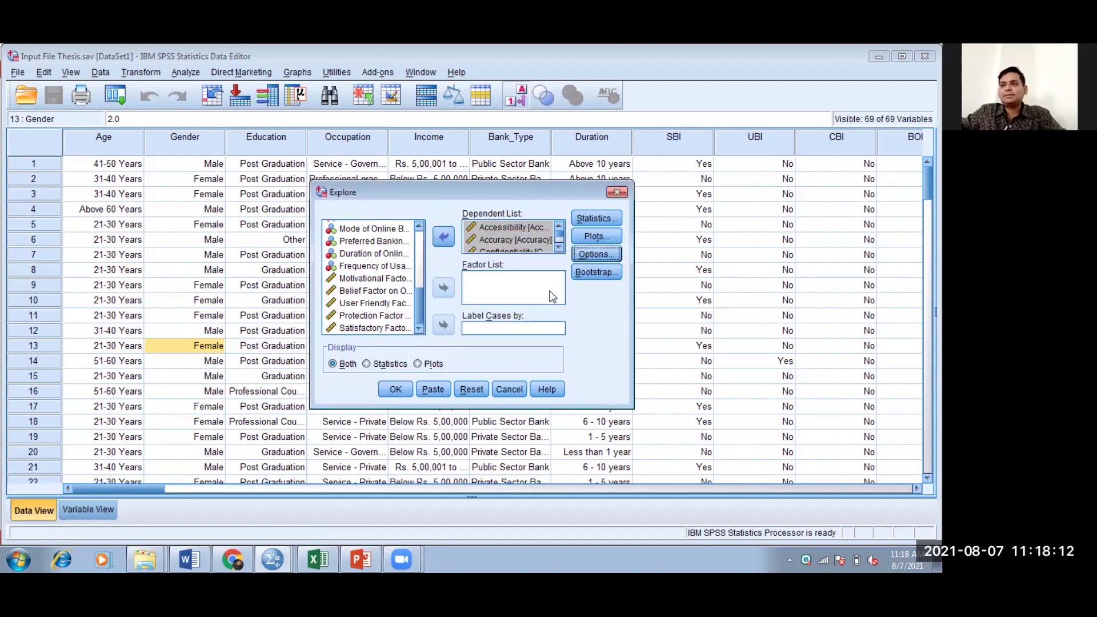
click(393, 387)
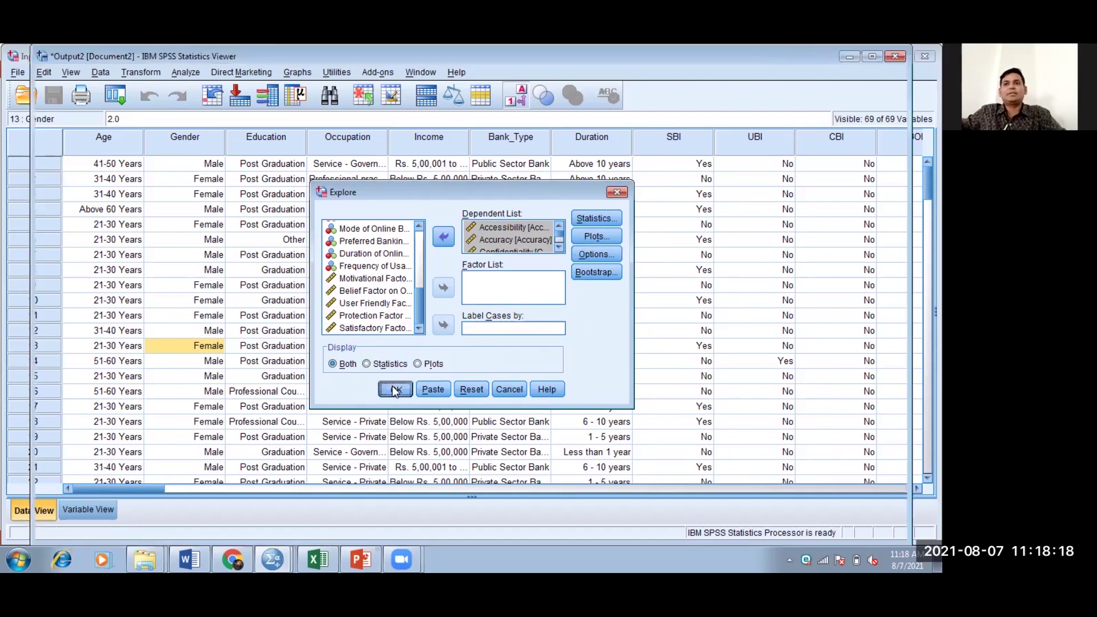
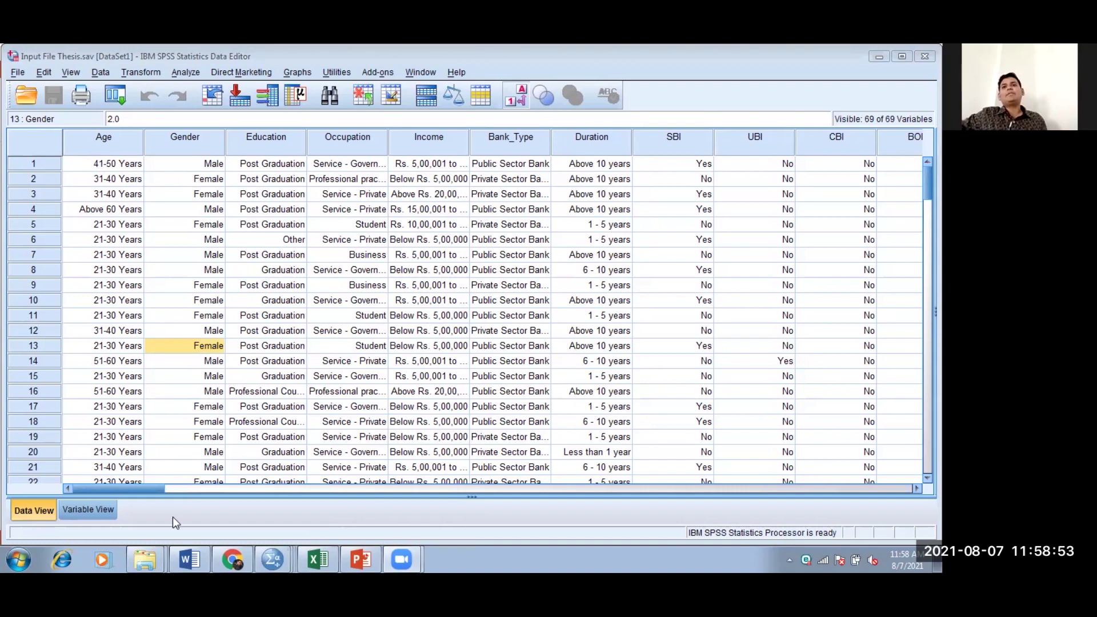
Step: Examine the value labels defined for the Gender and Age variables in the variable definitions
click(101, 504)
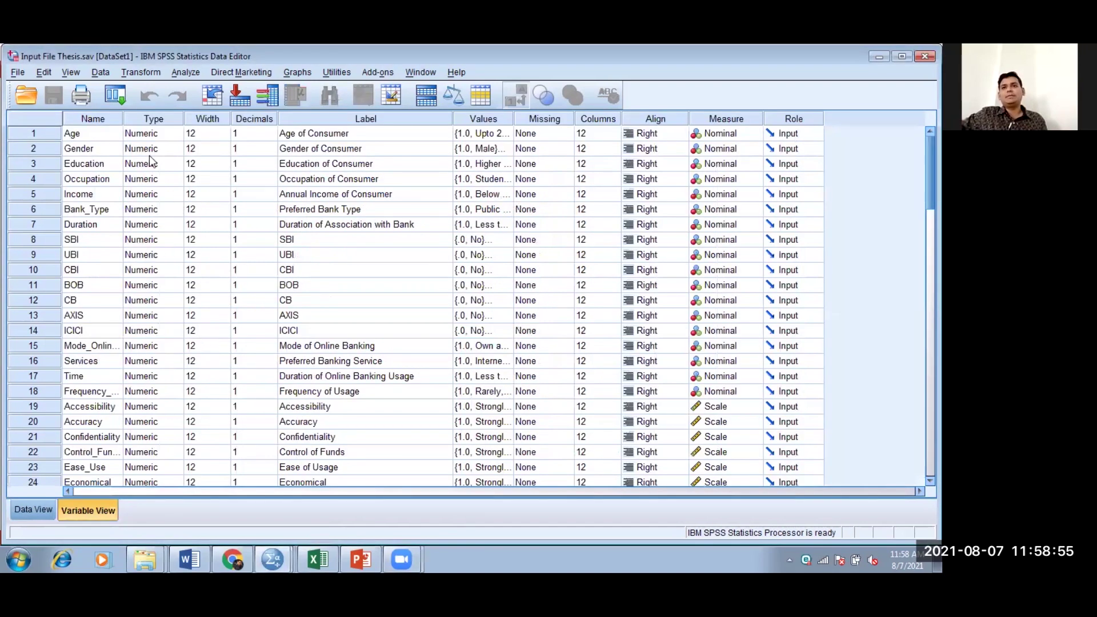
click(98, 148)
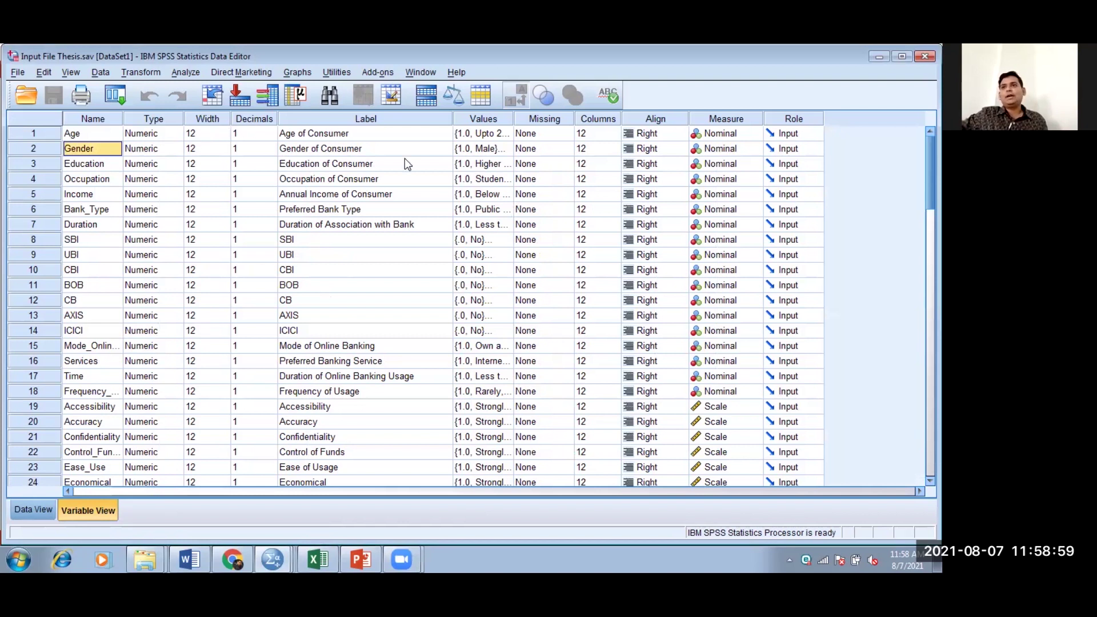
click(491, 149)
click(504, 150)
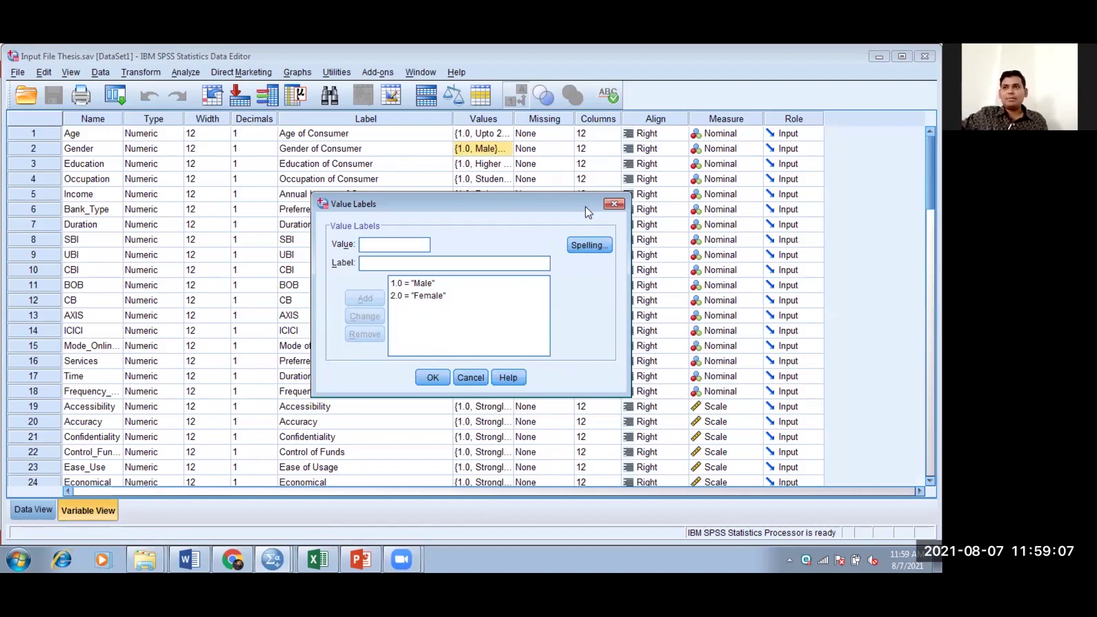
click(615, 204)
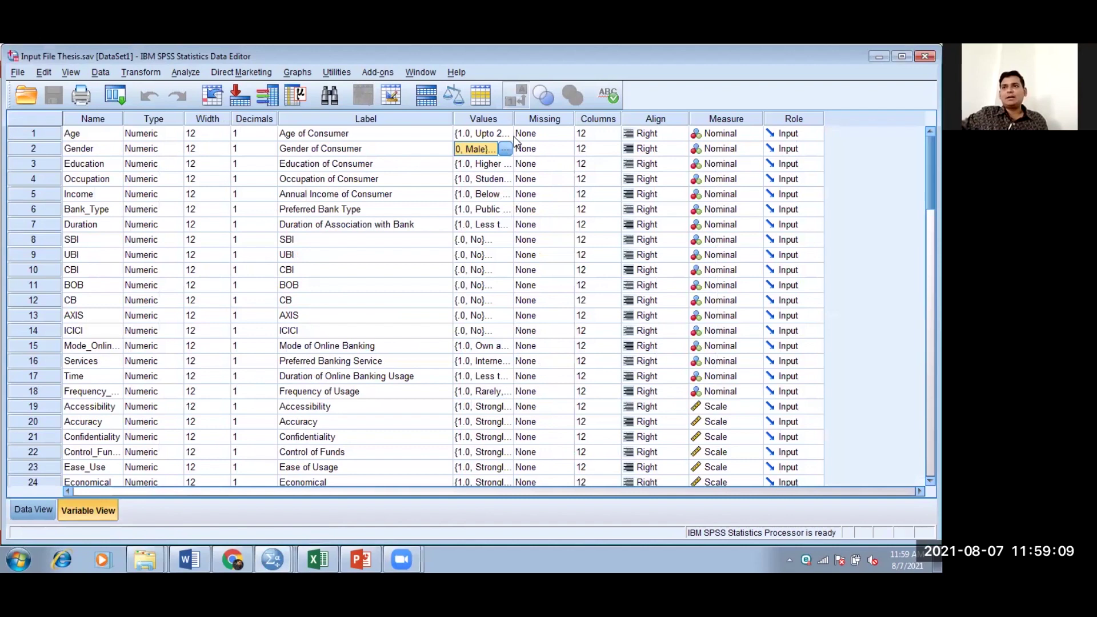
click(474, 135)
click(503, 133)
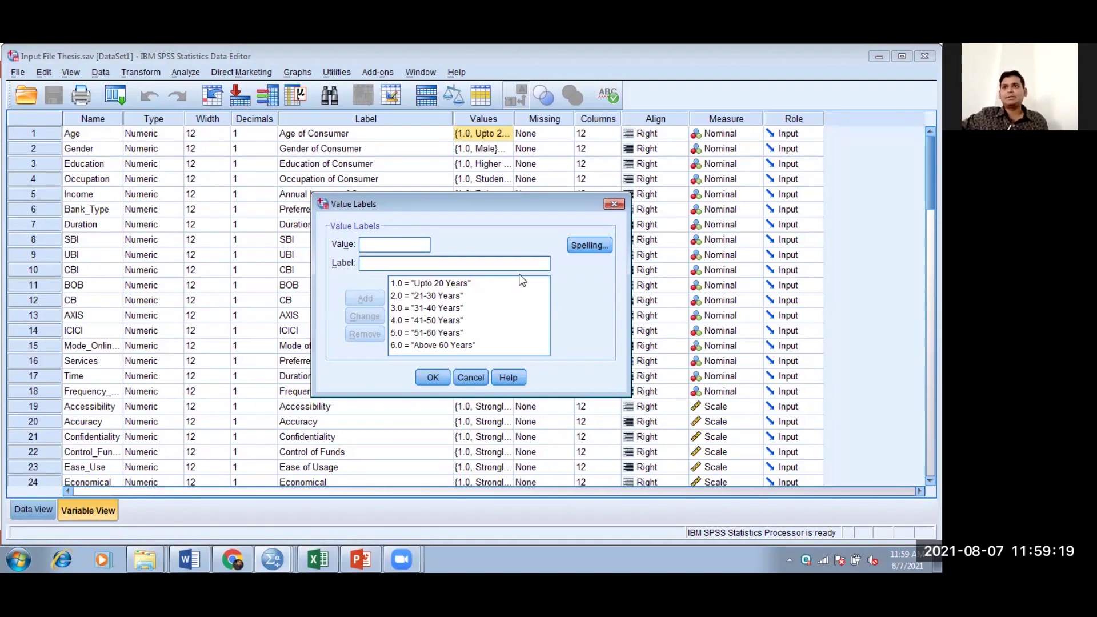
key(Tab)
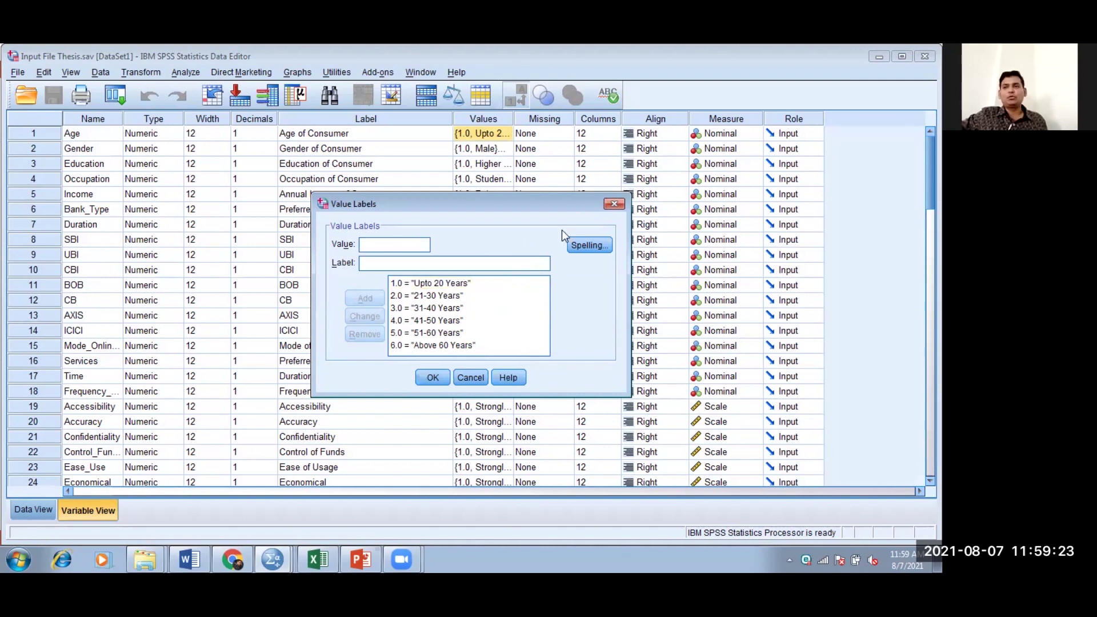
click(613, 206)
click(497, 150)
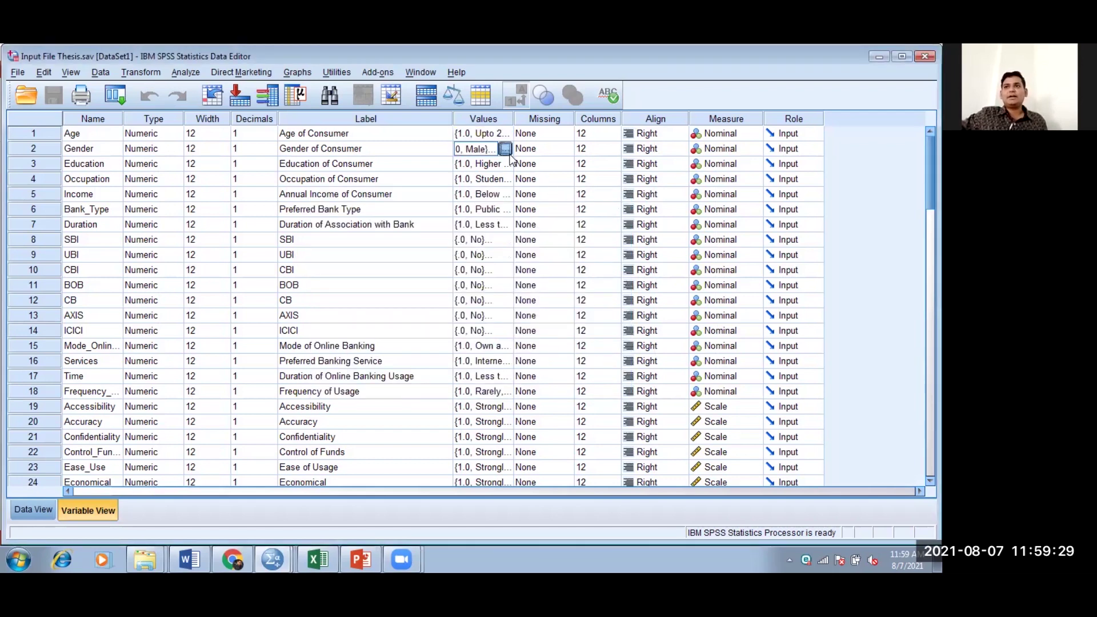
click(505, 148)
click(620, 205)
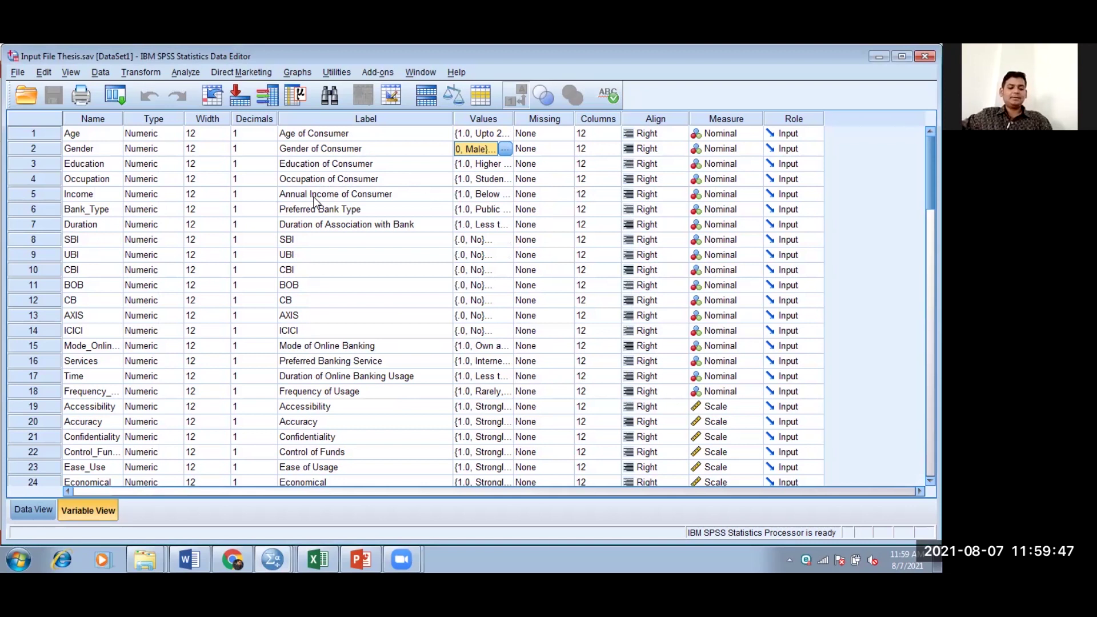
Step: Open the Independent-Samples T Test and remove Gender as its grouping variable
click(189, 76)
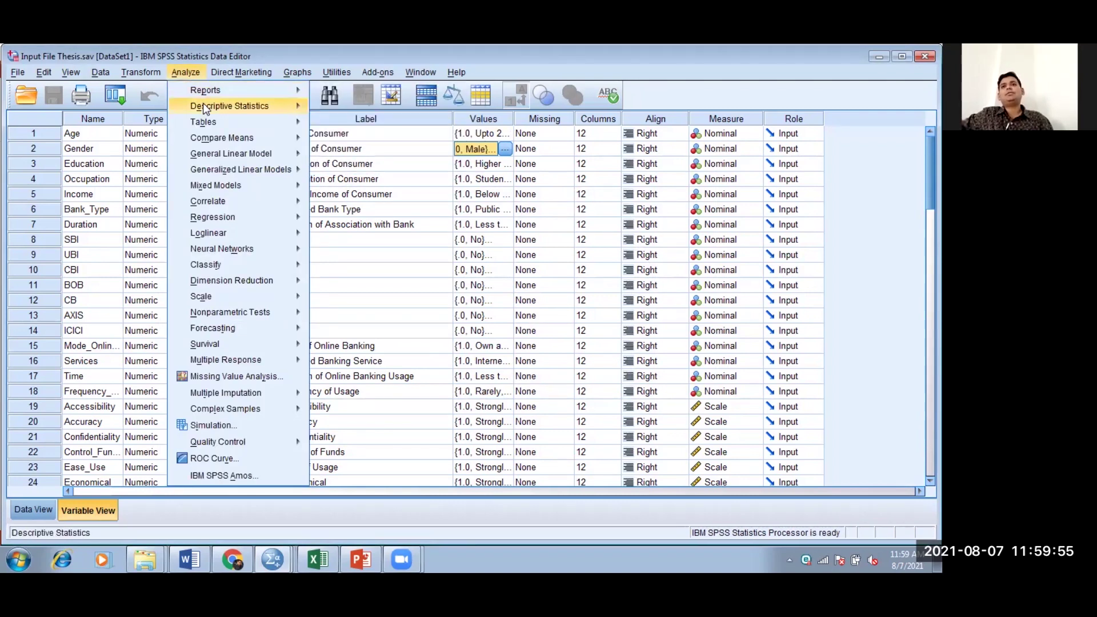
mouse_move(288, 143)
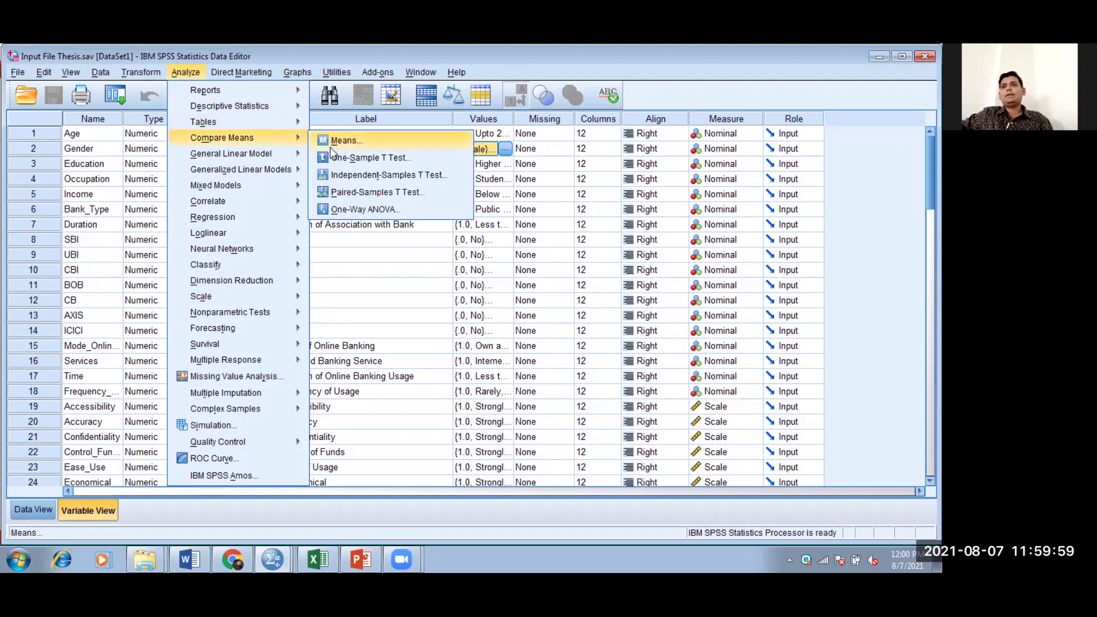
click(372, 176)
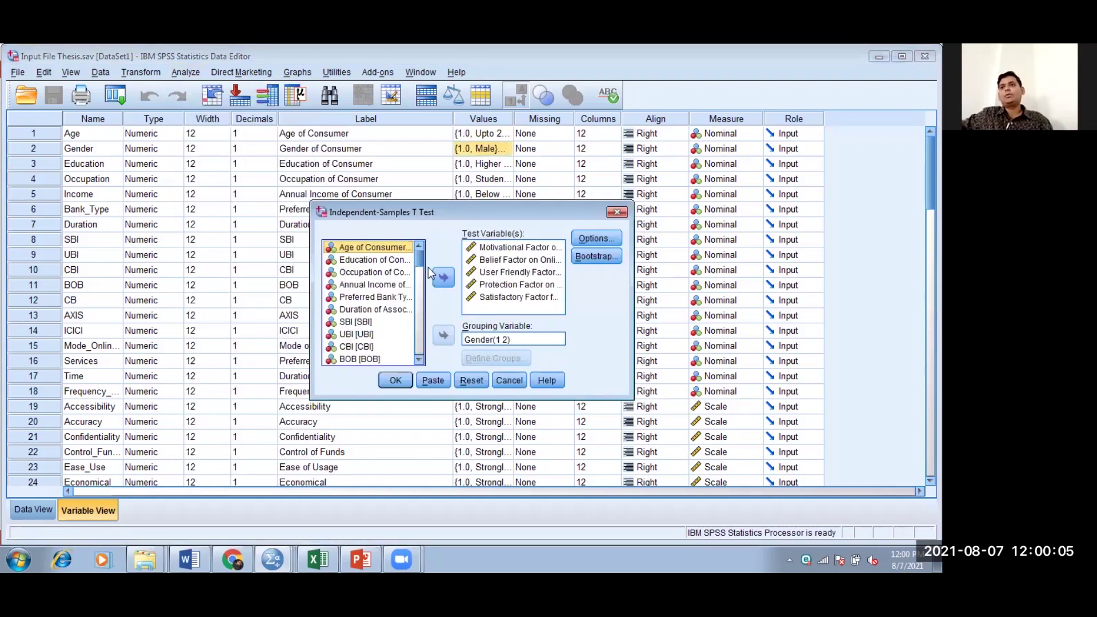
click(491, 340)
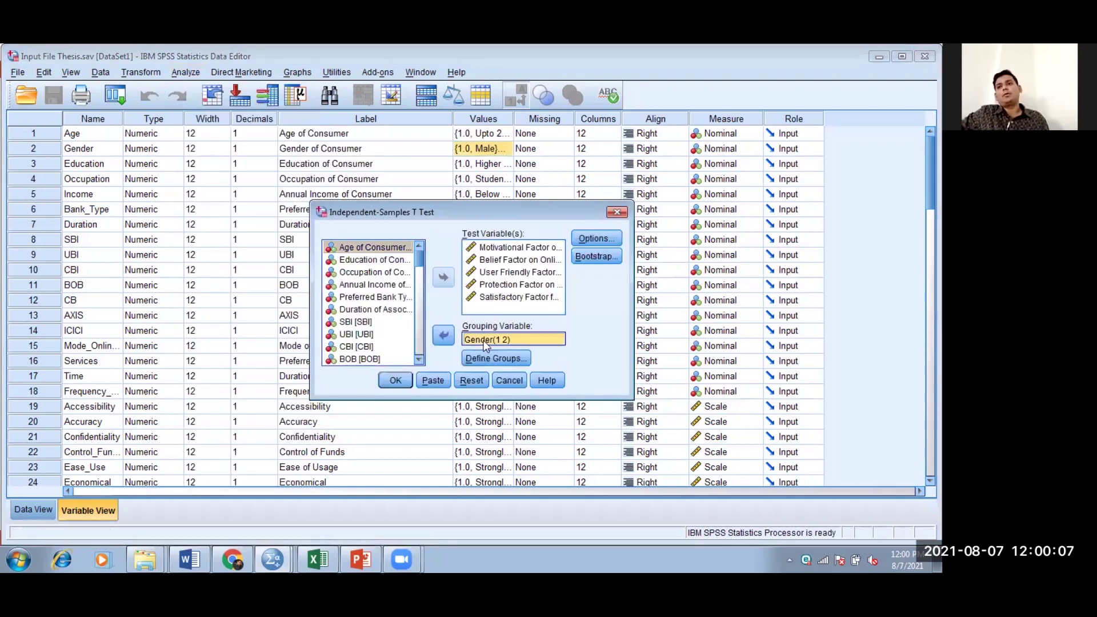
click(446, 337)
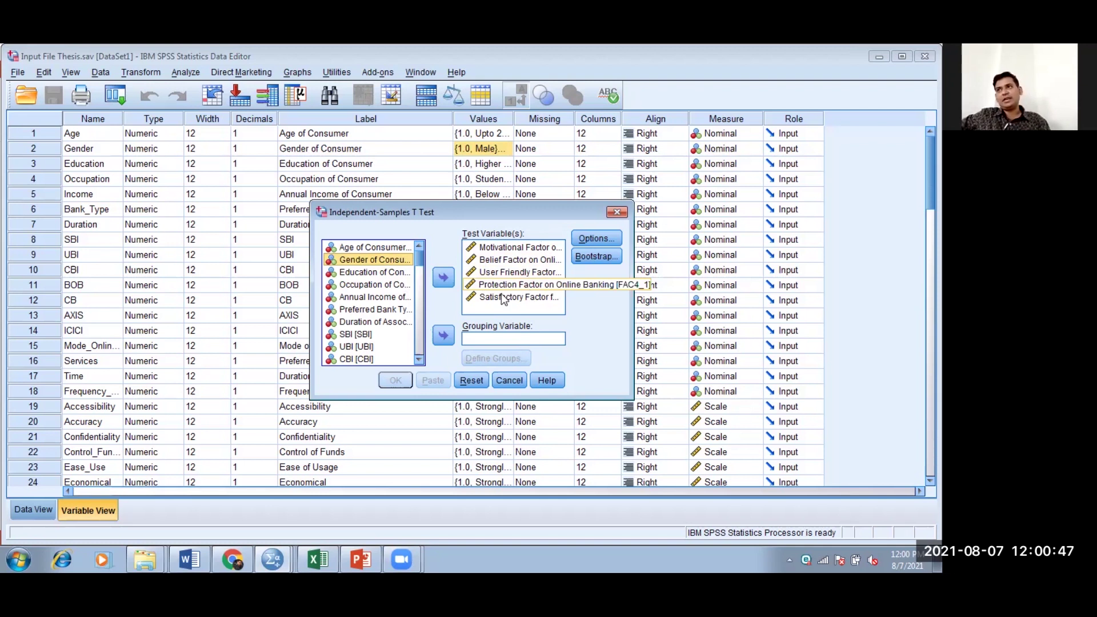
Step: Set Gender as the grouping variable of the Independent-Samples T Test, with Group 1 as 1 and Group 2 as 2
click(444, 337)
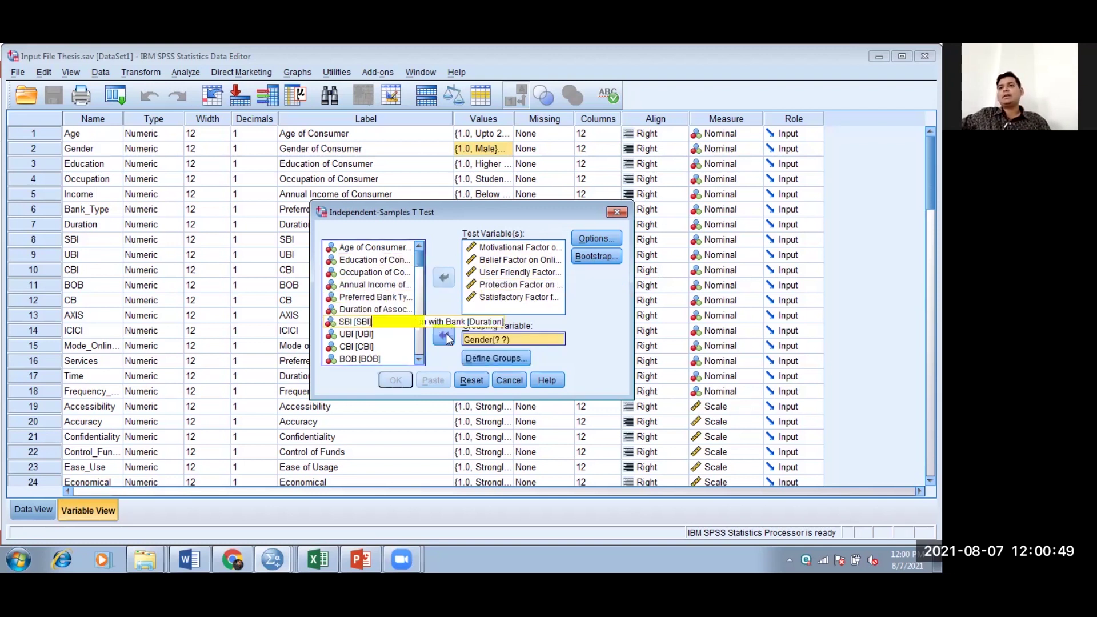
click(484, 359)
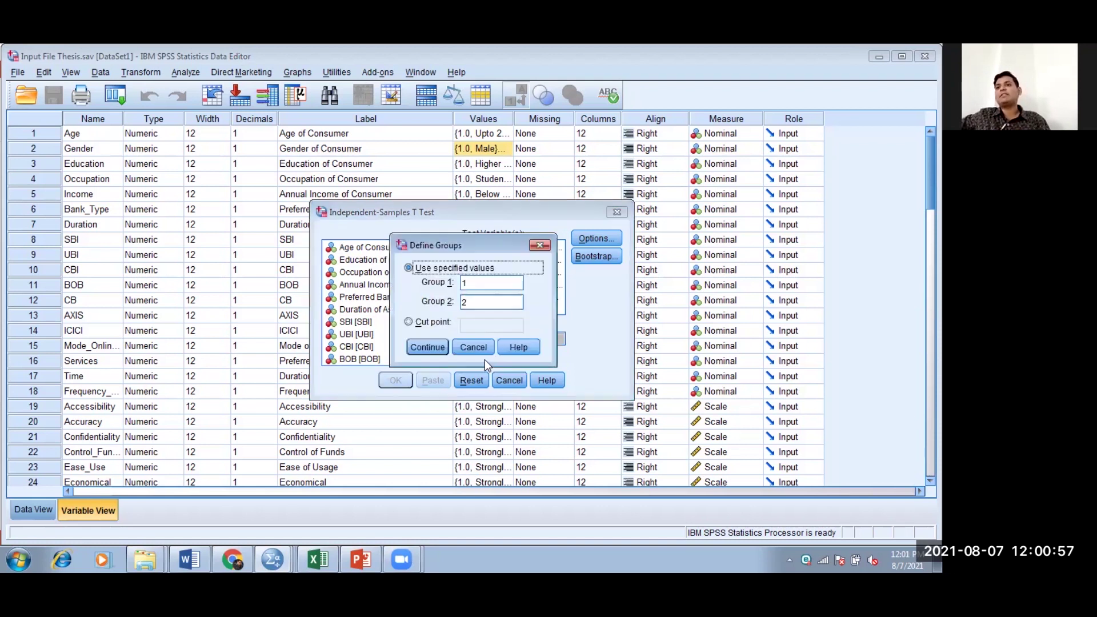
click(489, 281)
click(487, 302)
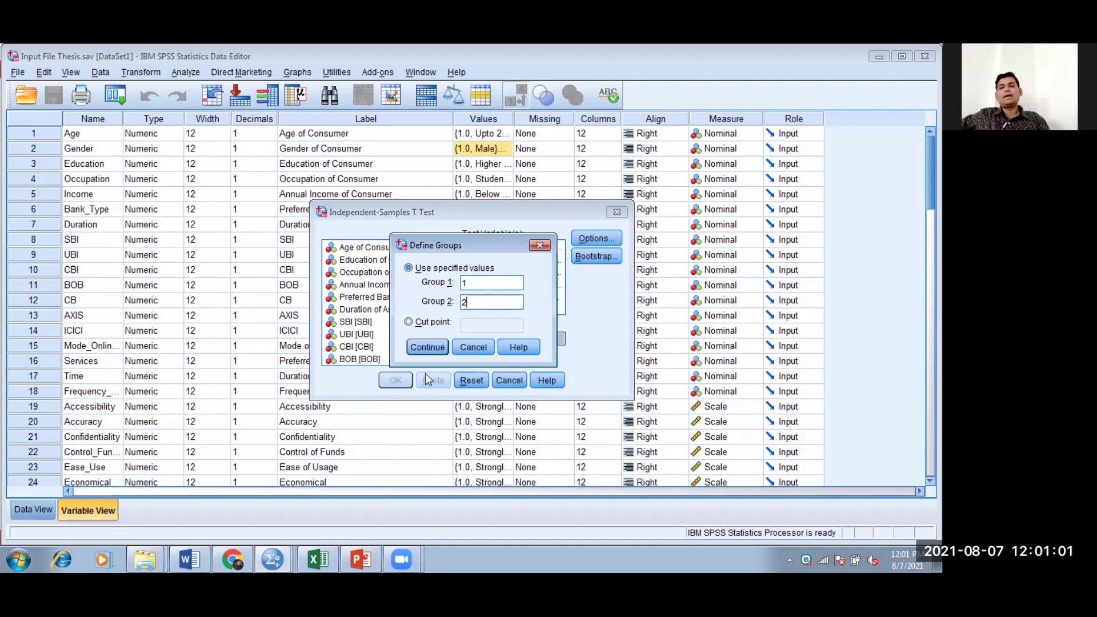
click(429, 351)
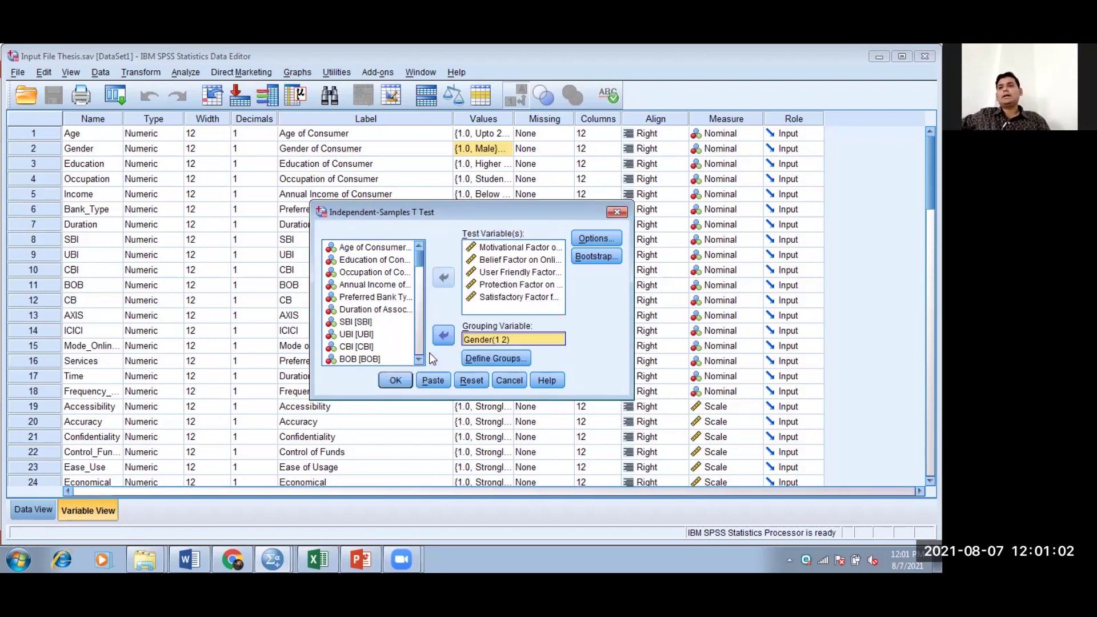
Step: Run the t test with a 95% confidence interval, Exclude cases analysis by analysis, and no bootstrapping
click(594, 234)
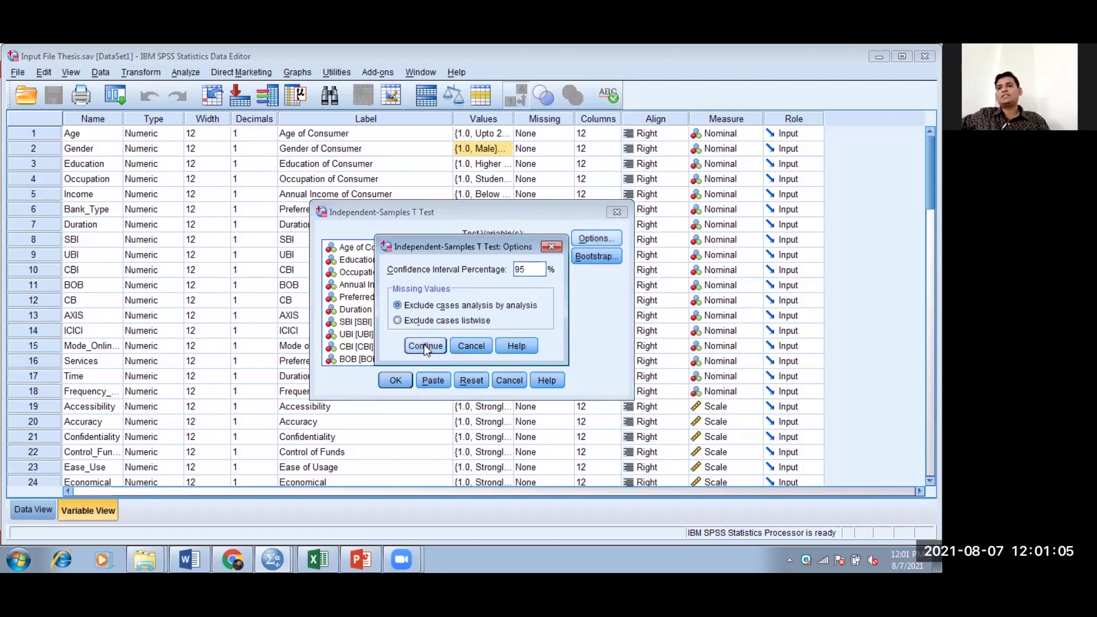
click(421, 343)
click(597, 257)
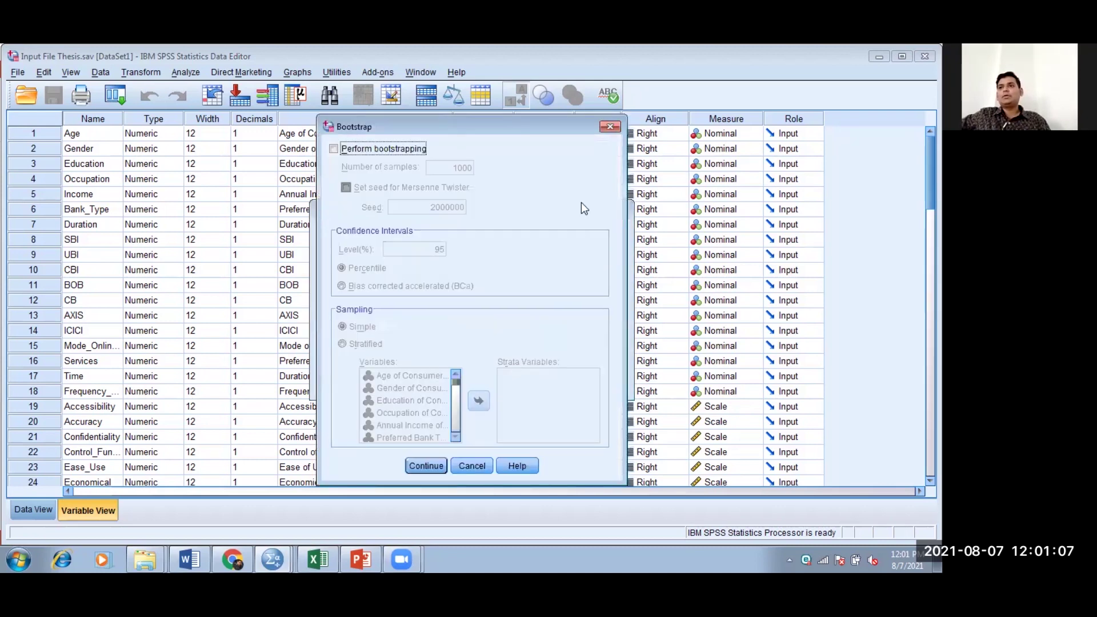
click(611, 128)
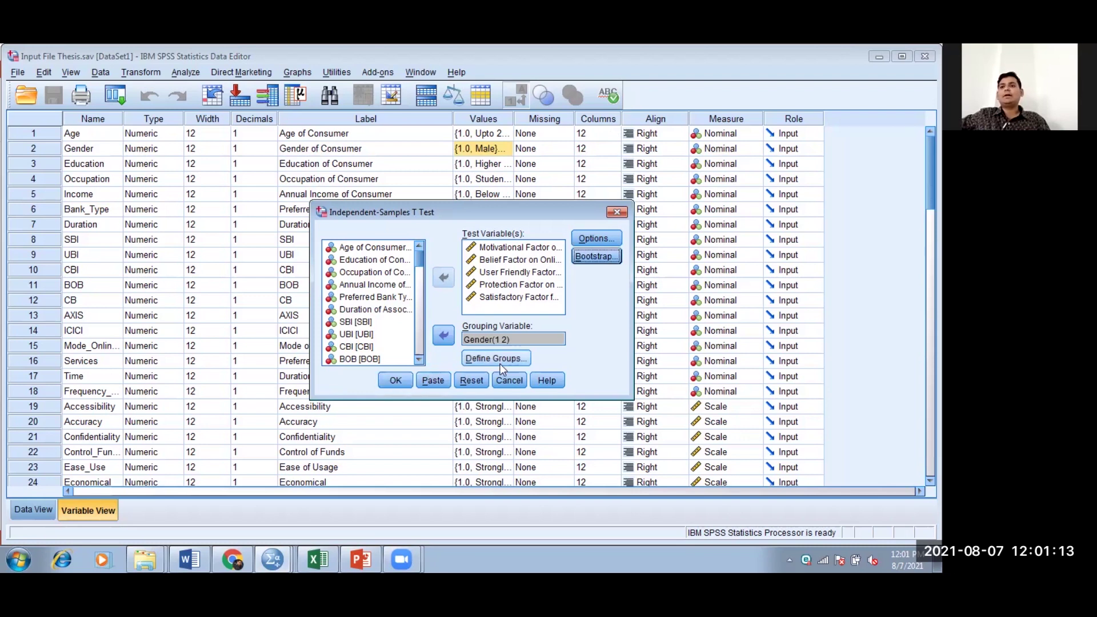
click(391, 383)
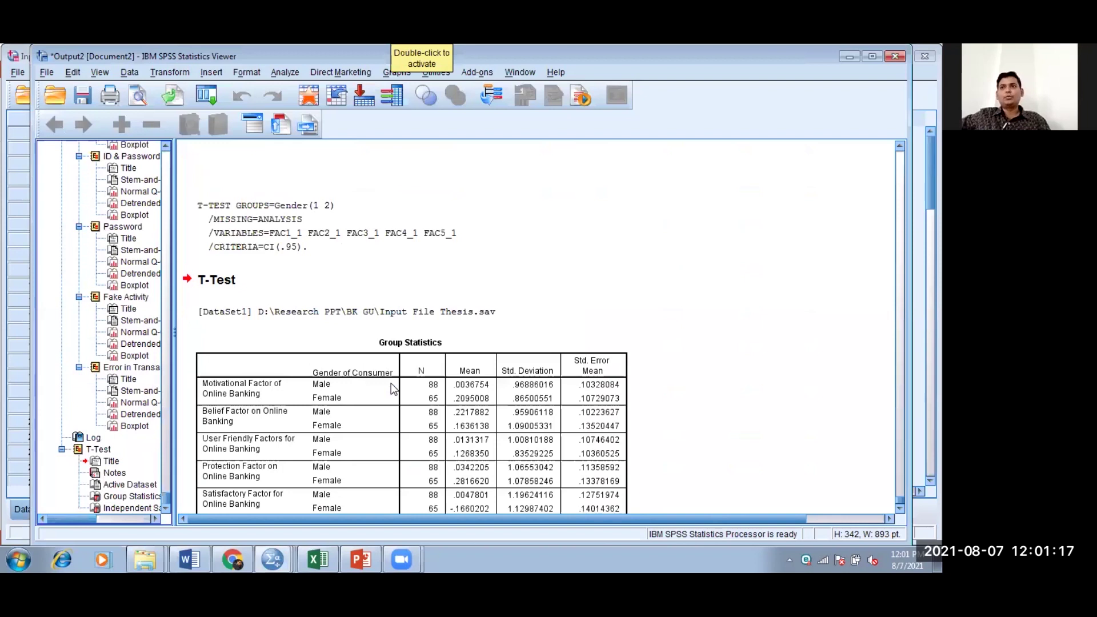
Step: Examine the Group Statistics table for Male and Female and the Independent Samples Test table in the T-Test output
scroll(417, 343, up, 15)
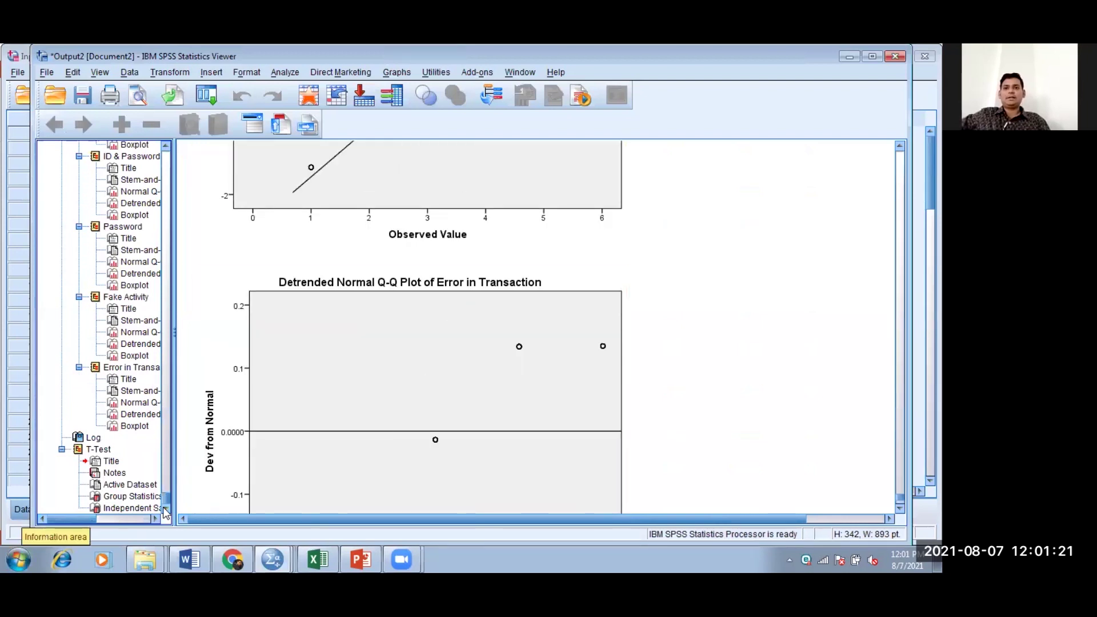
scroll(139, 505, right, 1)
click(136, 497)
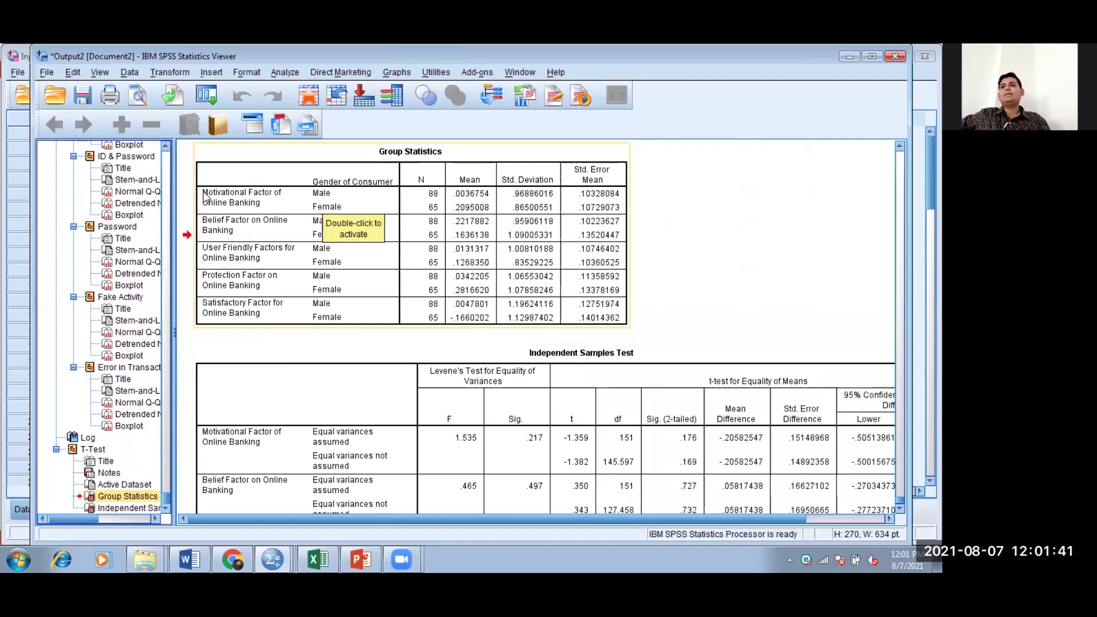
scroll(400, 366, down, 3)
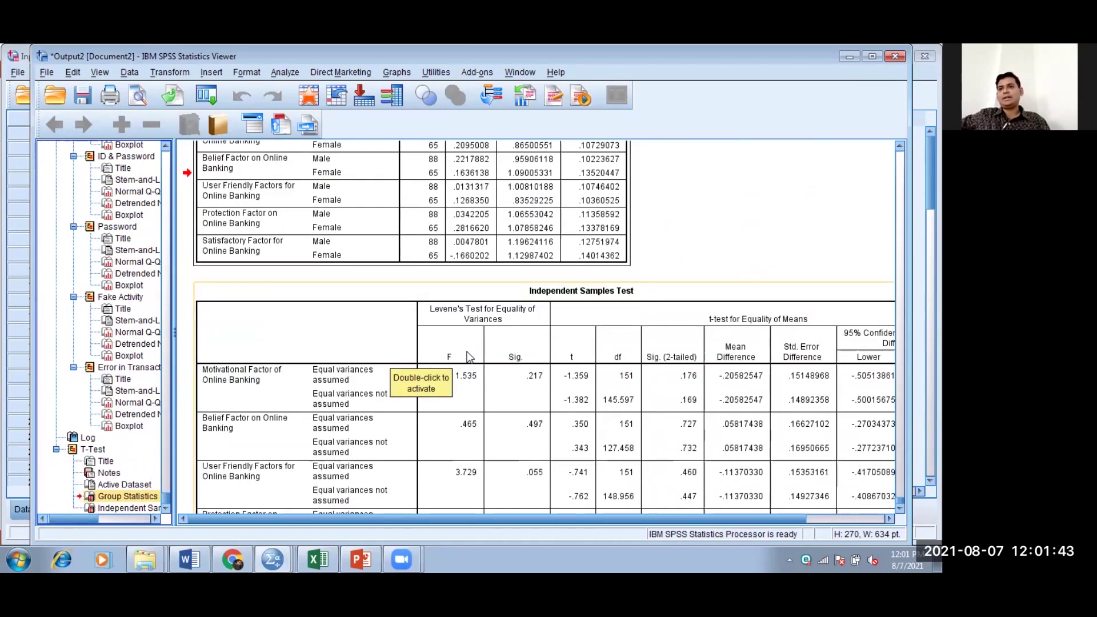
scroll(471, 359, down, 3)
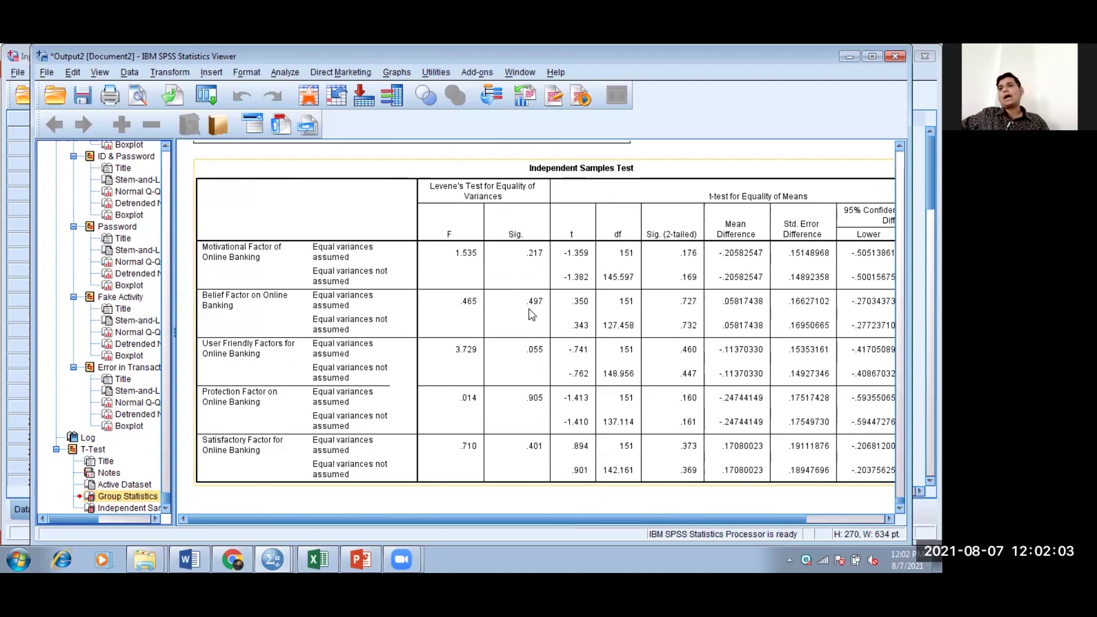
Step: Open the Independent Samples Test table in its own window and examine the Levene's Test significance of the online banking factors
click(521, 273)
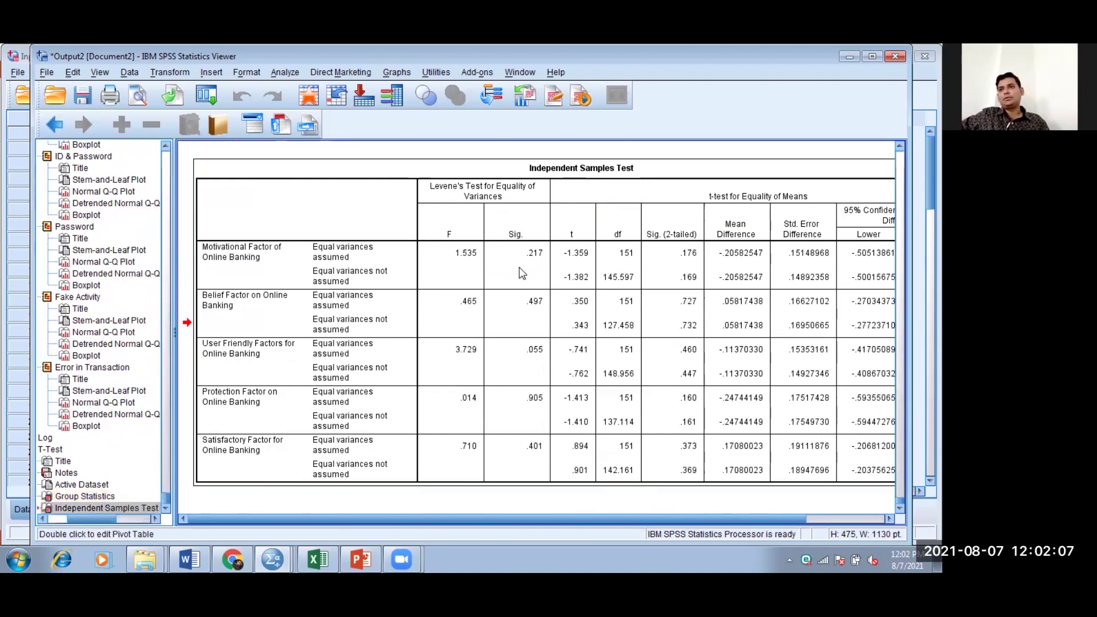
double_click(473, 195)
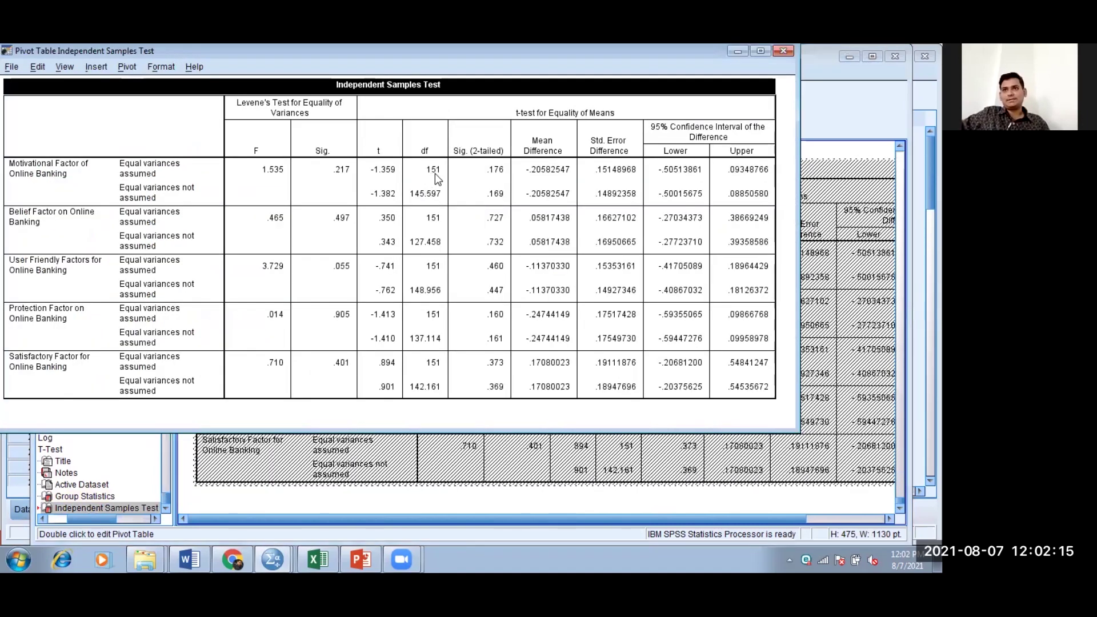
click(333, 174)
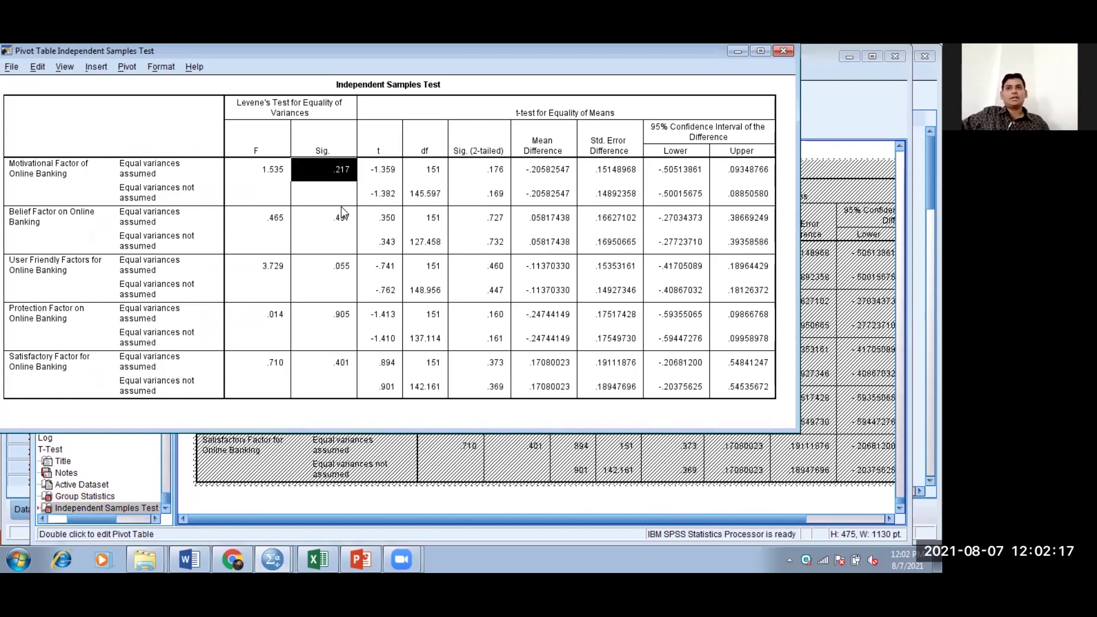
click(334, 221)
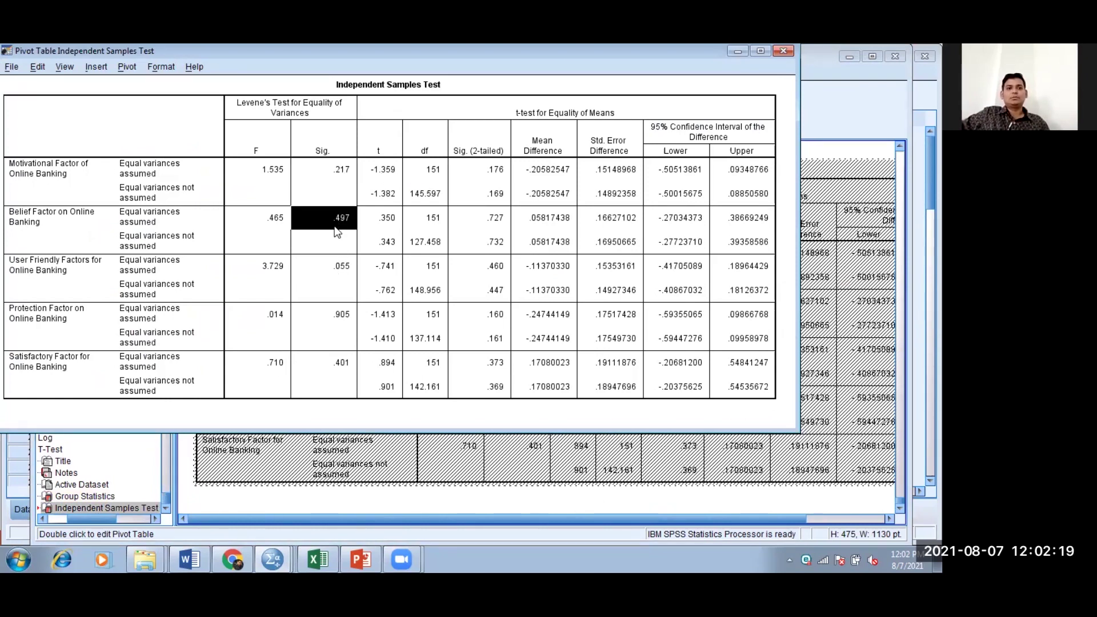
click(345, 276)
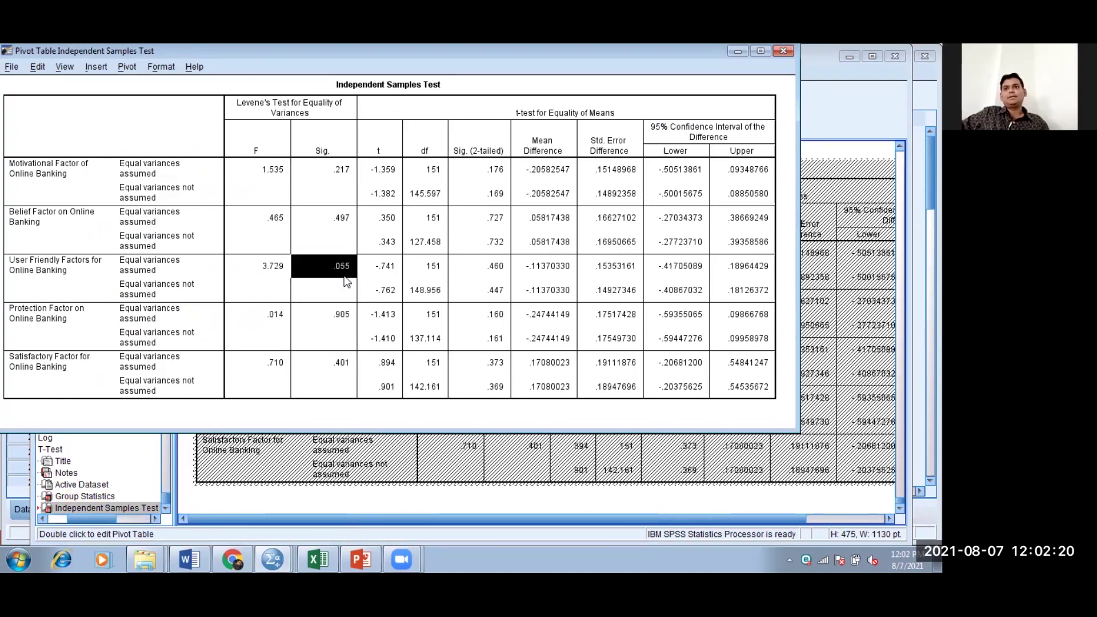
click(346, 314)
click(348, 366)
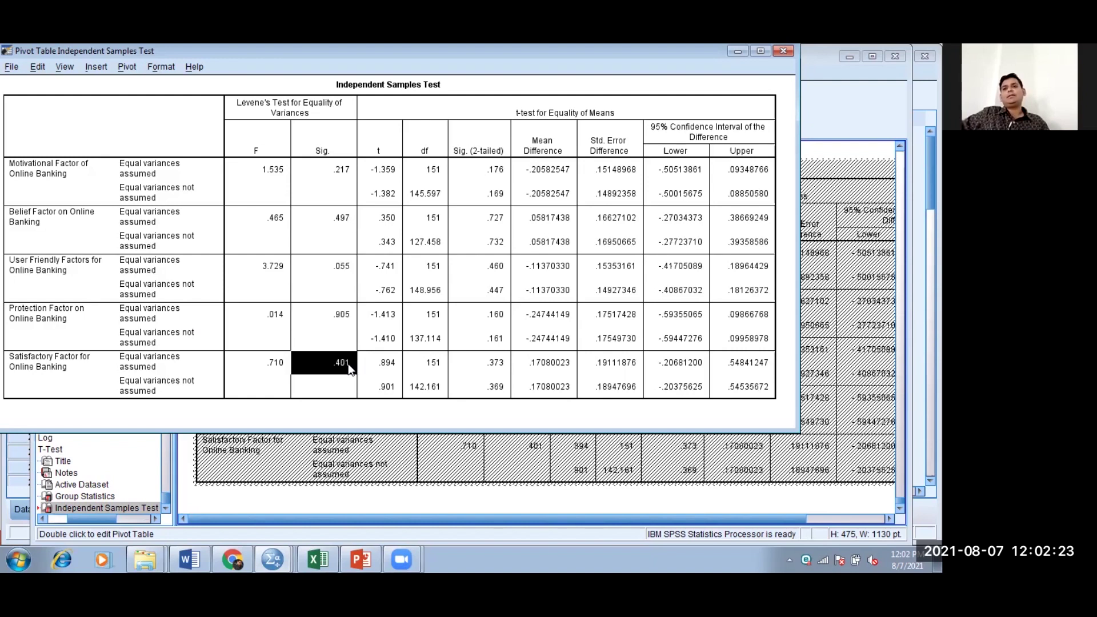
click(340, 276)
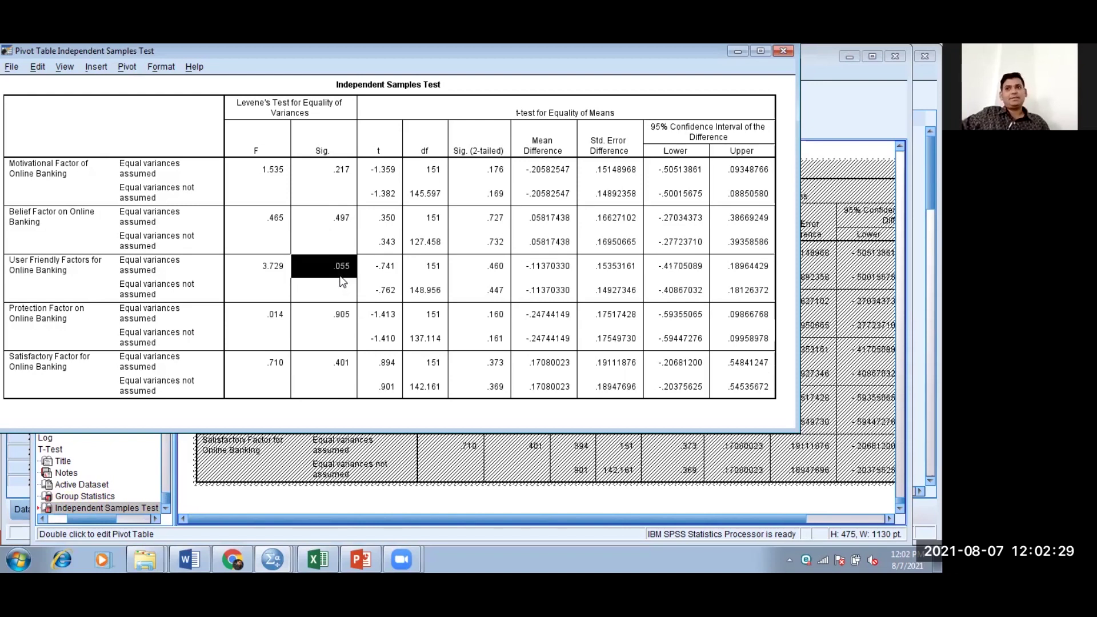
click(341, 221)
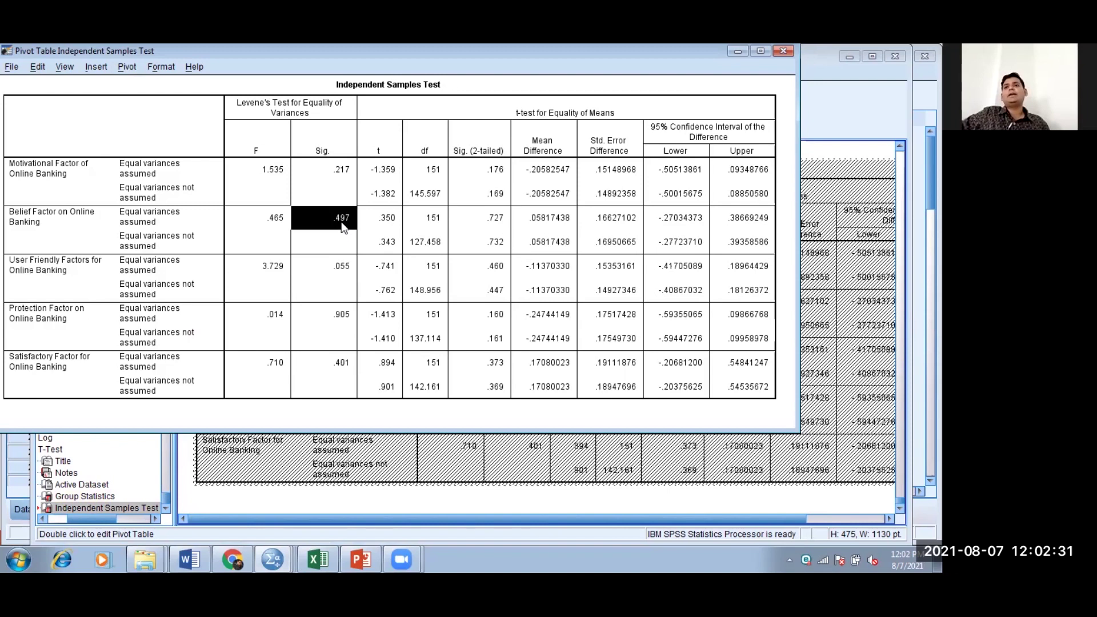
click(326, 189)
click(336, 177)
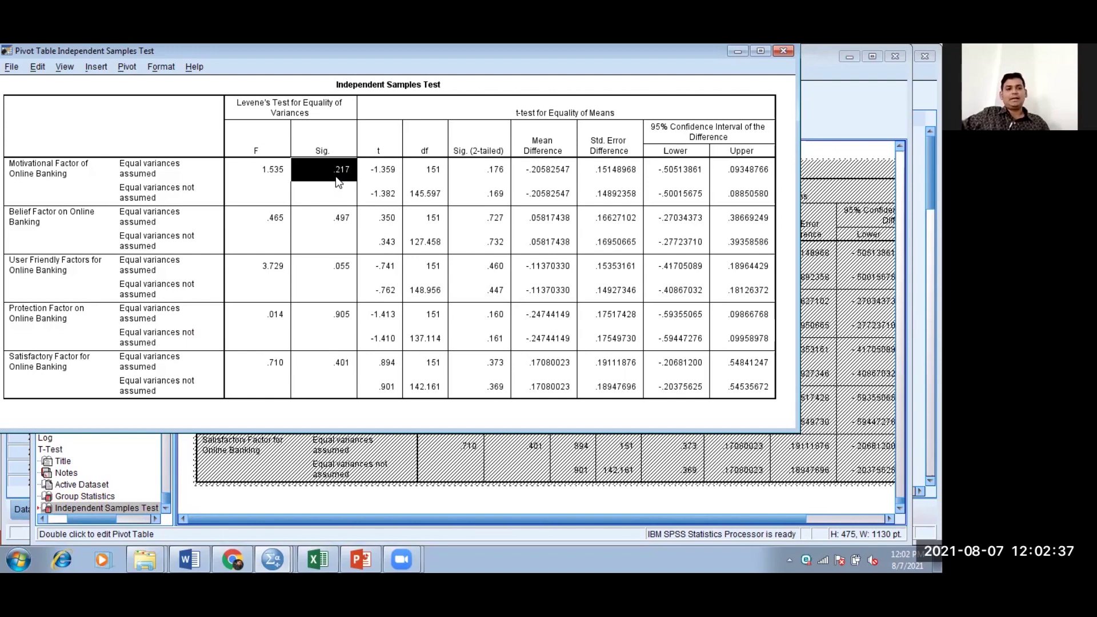
click(340, 222)
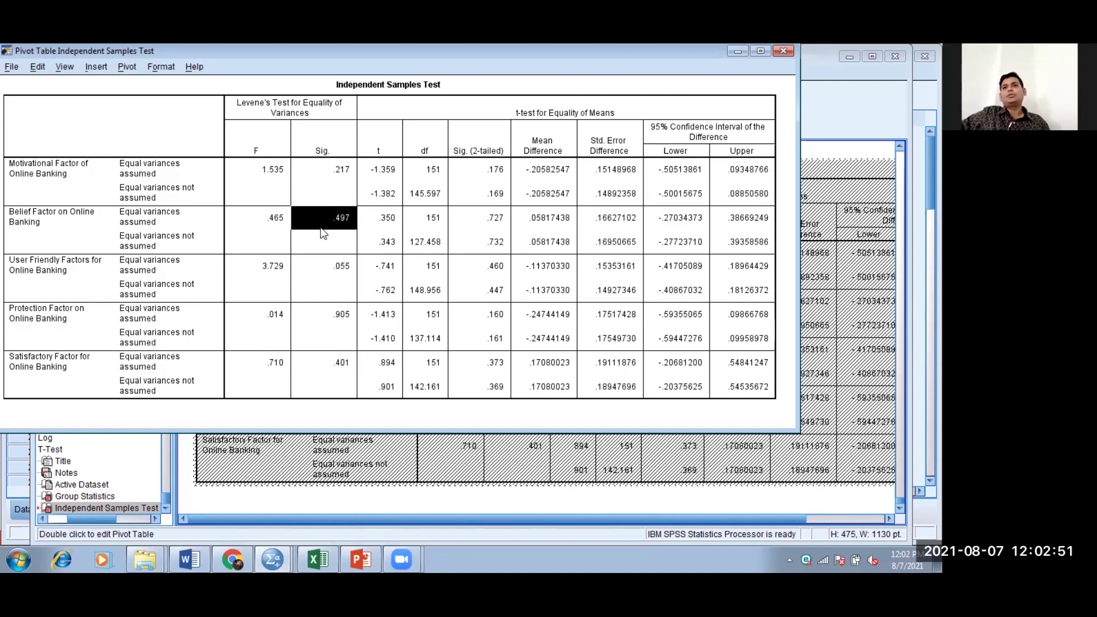
Step: Examine the two-tailed significance in the Equal variances assumed row of all five factors, and minimize the pivot table window
click(164, 174)
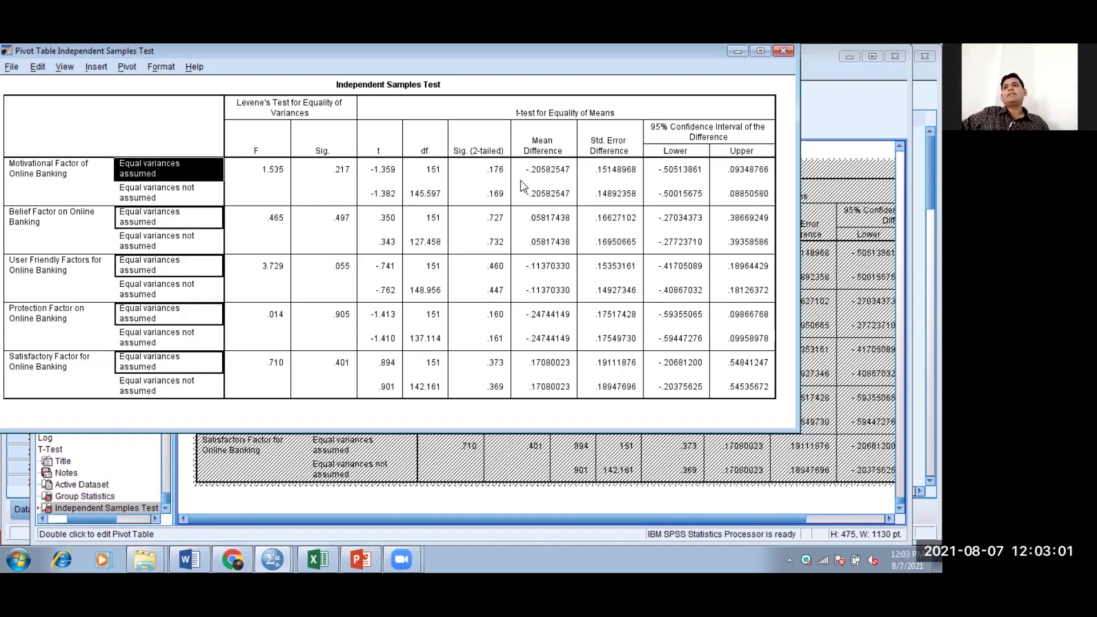
click(481, 167)
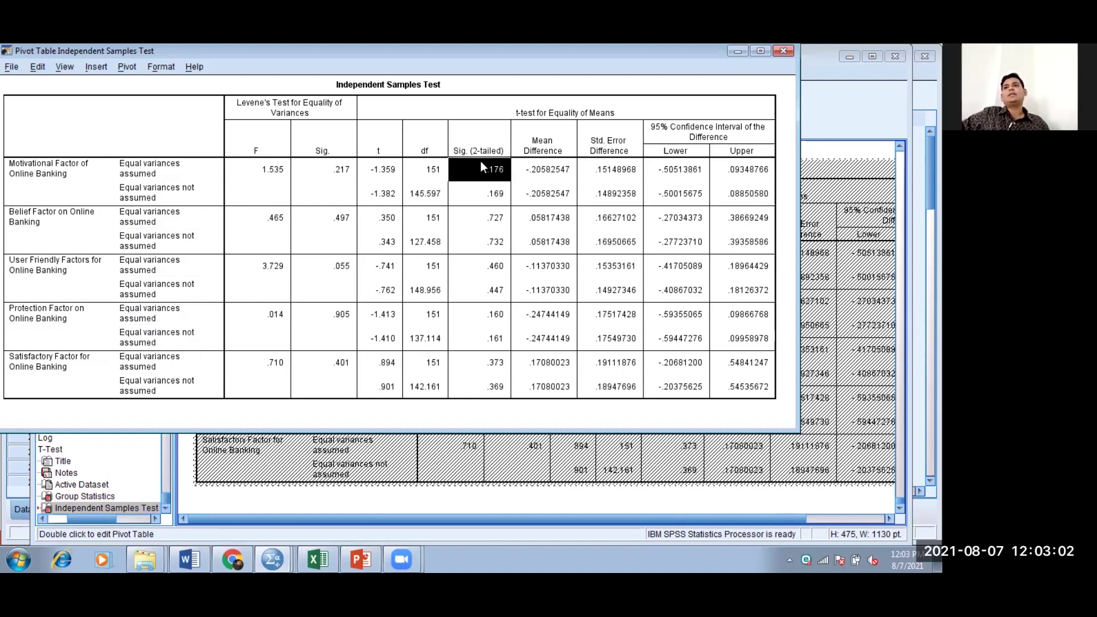
click(500, 221)
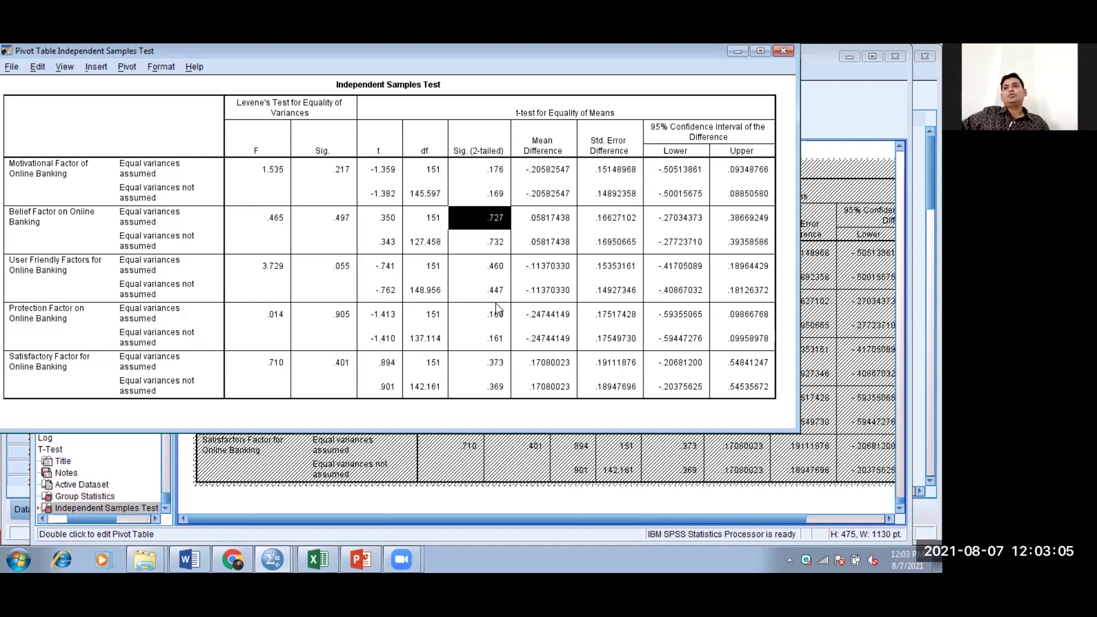
click(488, 274)
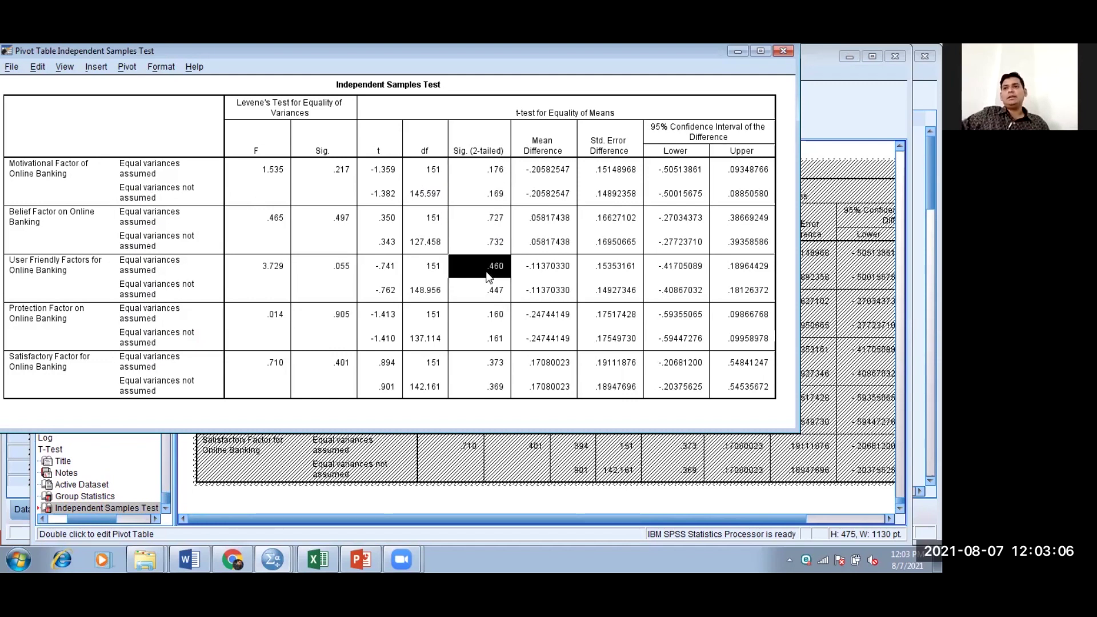
click(498, 320)
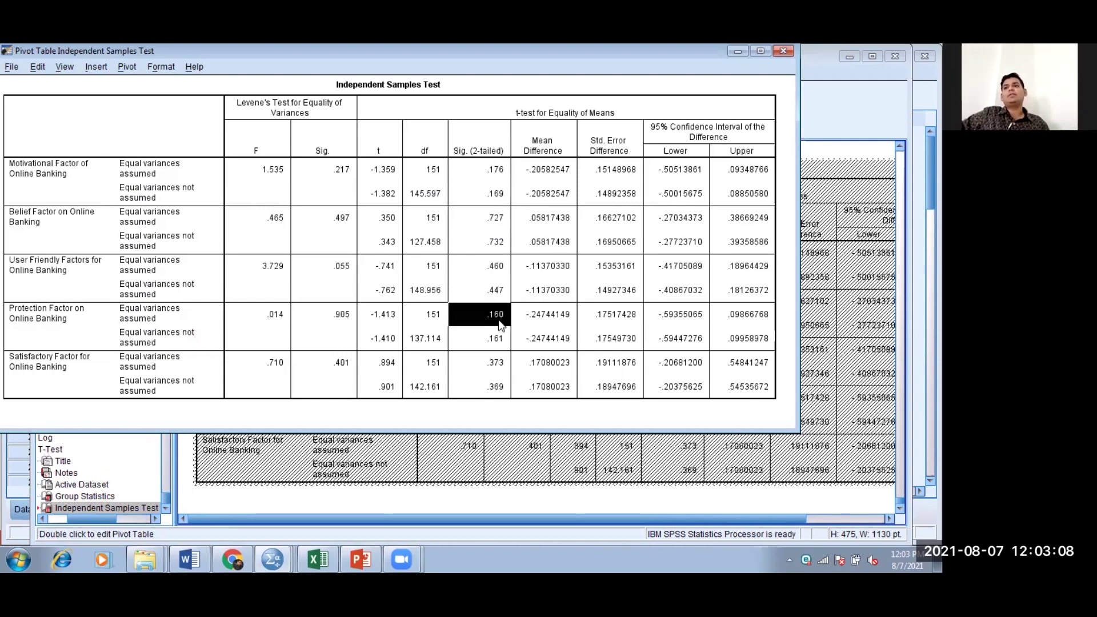
click(501, 368)
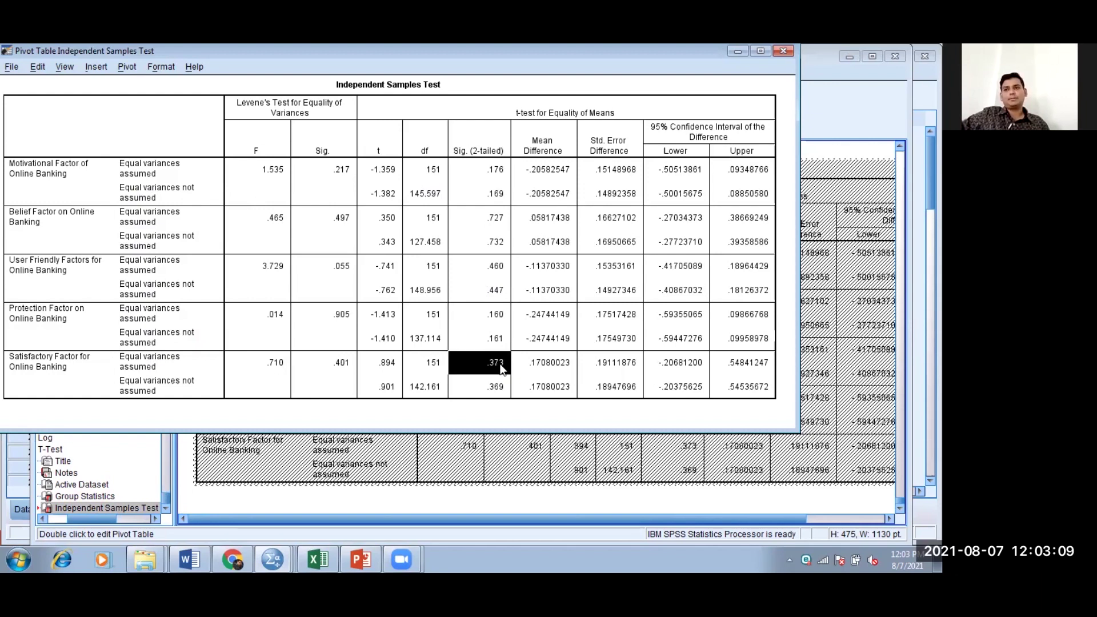
click(490, 170)
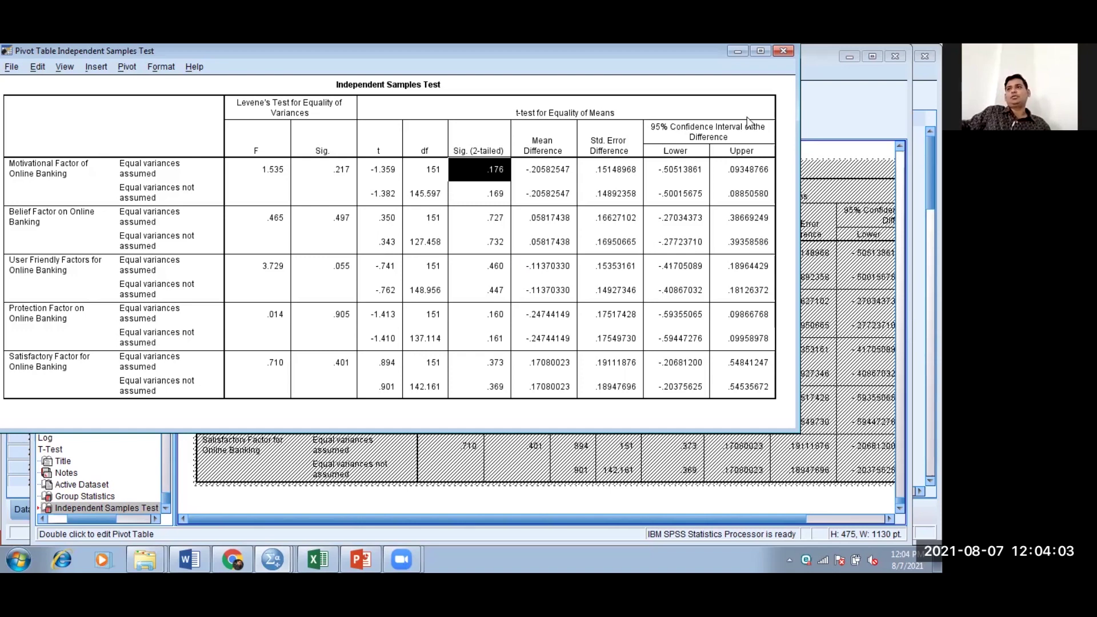
click(738, 50)
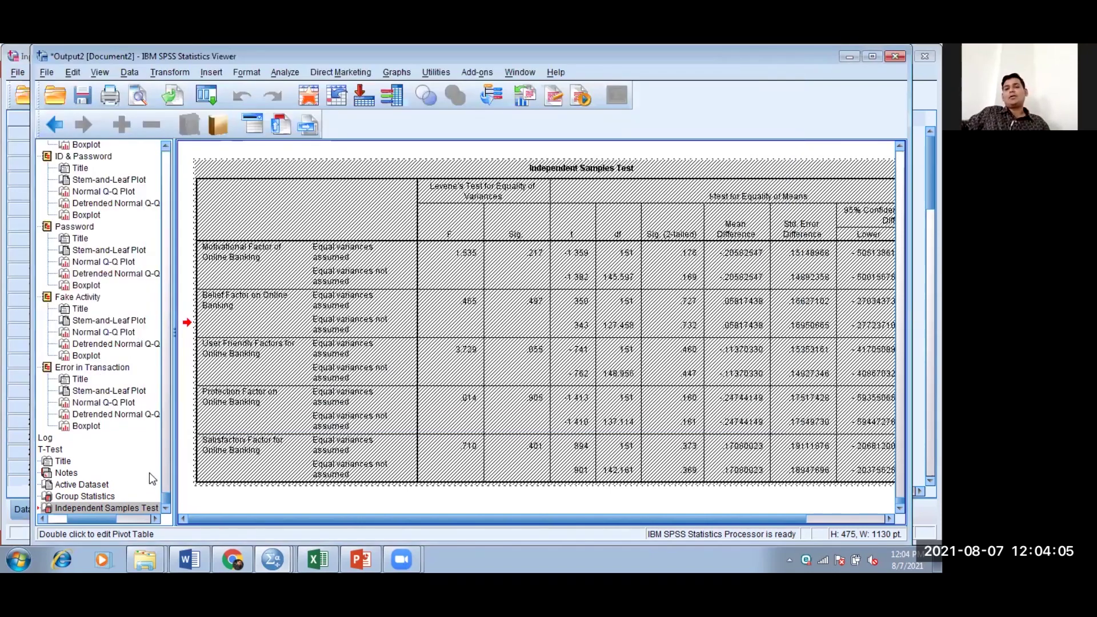
Step: Switch to the PowerPoint presentation, start the slide show at the Levene's Test hypotheses slide, and advance to the One Way ANOVA slide
click(361, 559)
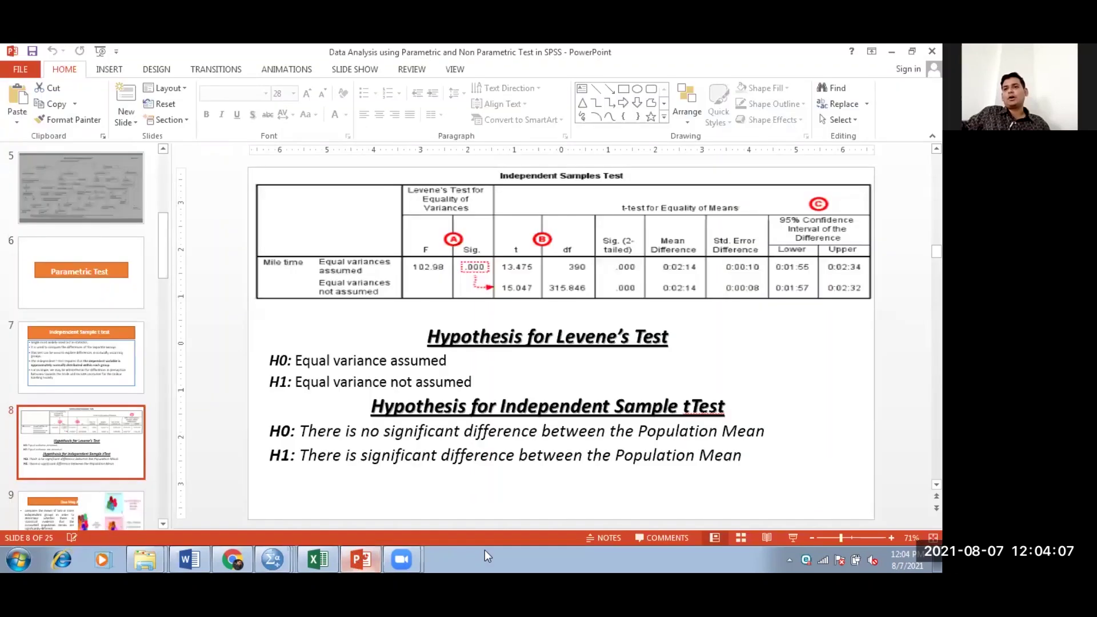
click(795, 536)
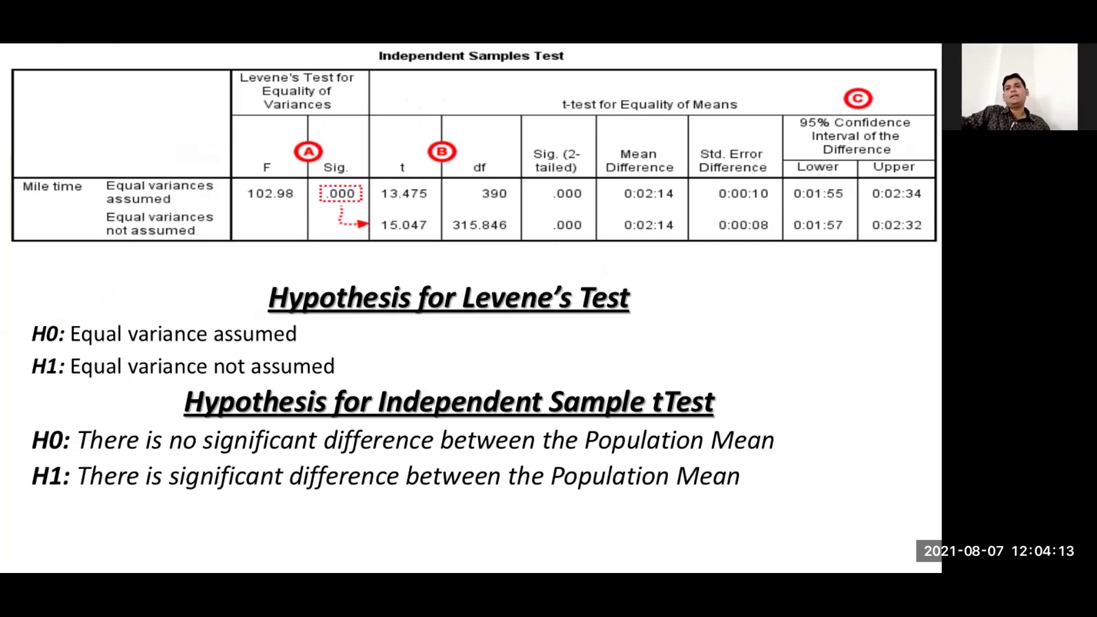
key(Right)
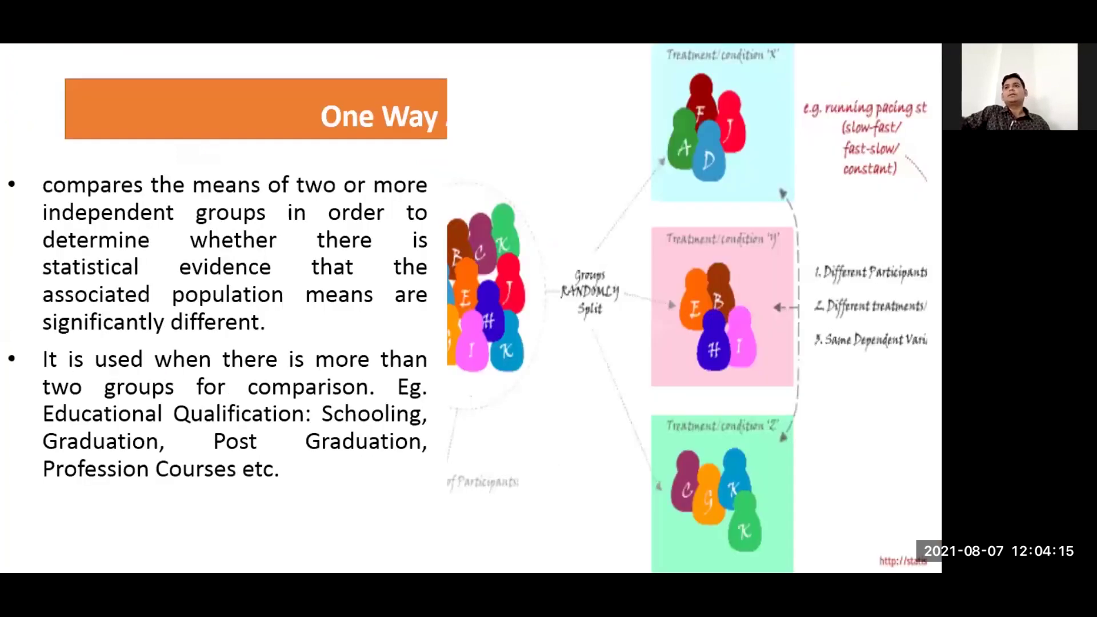
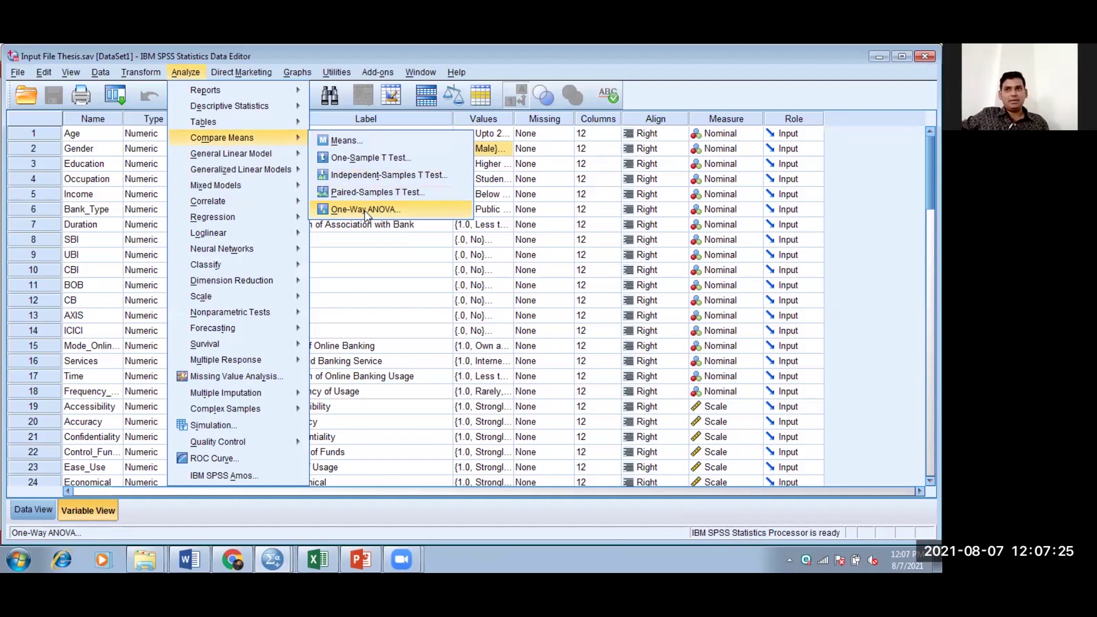
Step: Open the One-Way ANOVA setup and remove Age of Consumer as the factor
click(364, 210)
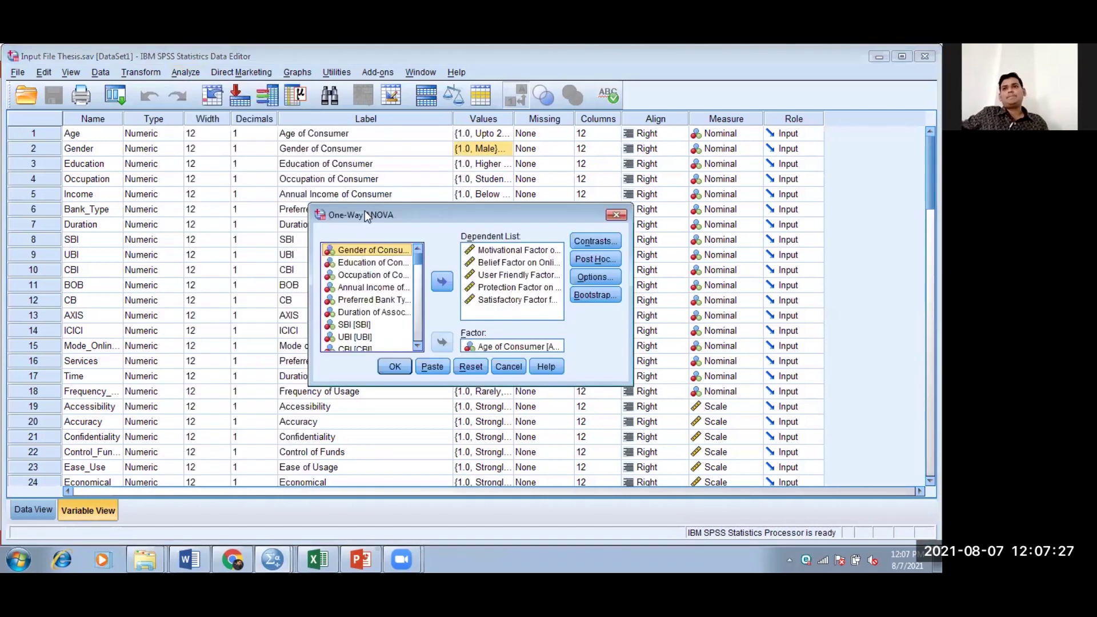
click(513, 346)
click(437, 342)
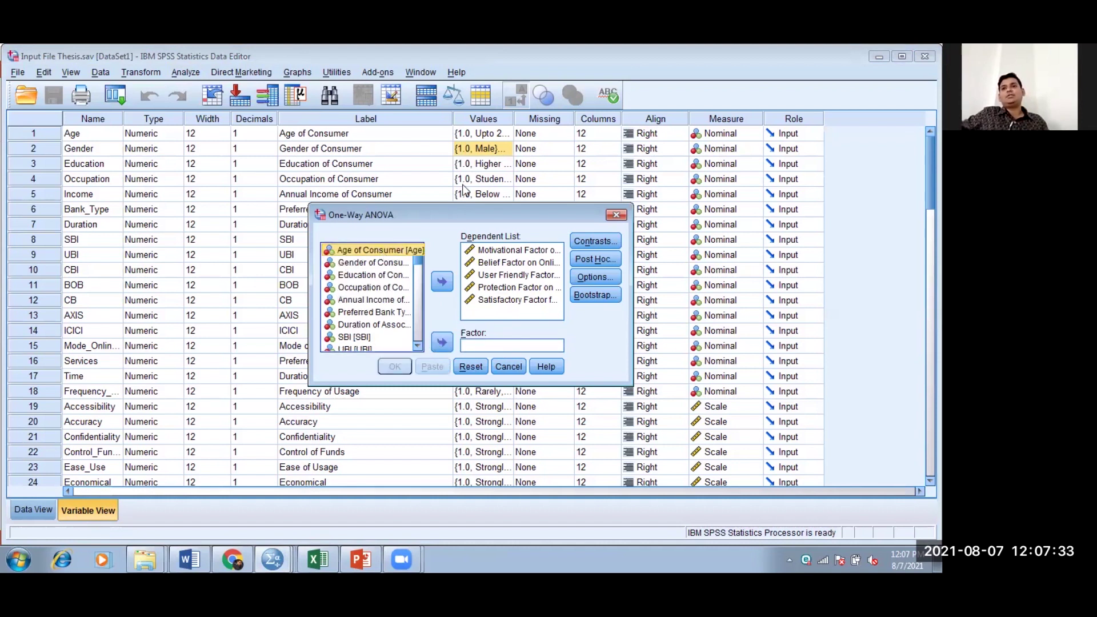
Step: Review the value labels defined for the Age variable's categories
click(490, 133)
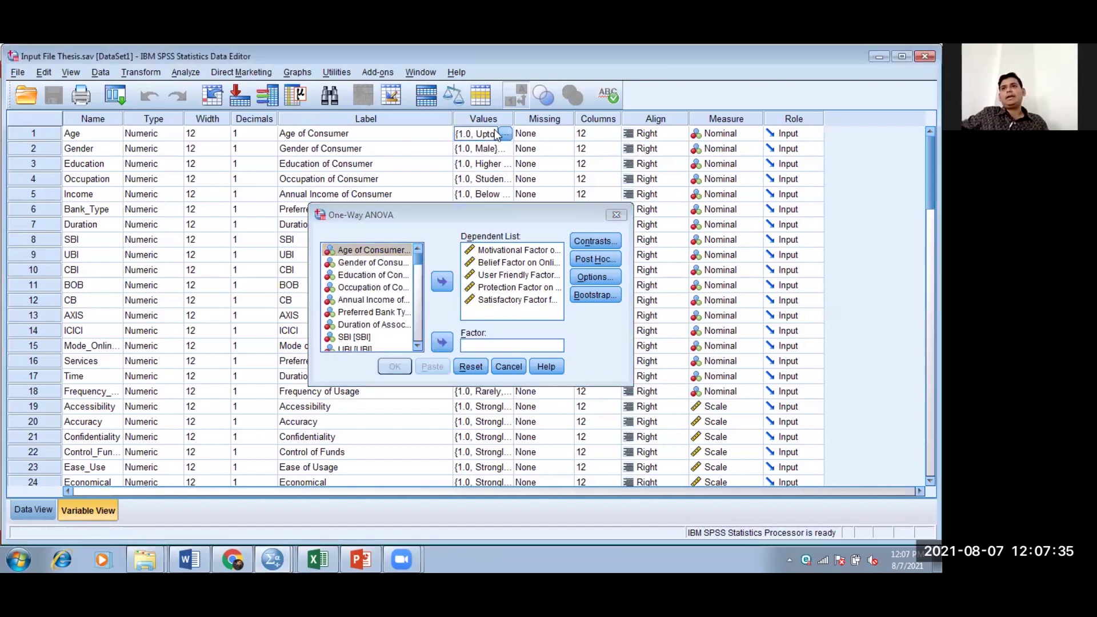
click(503, 134)
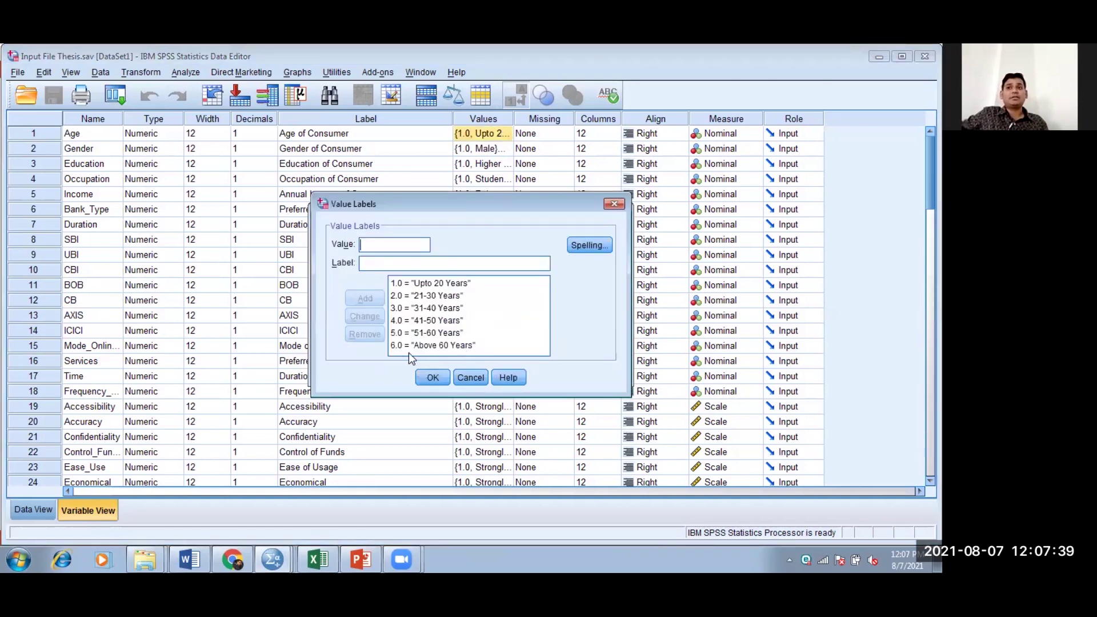
click(432, 379)
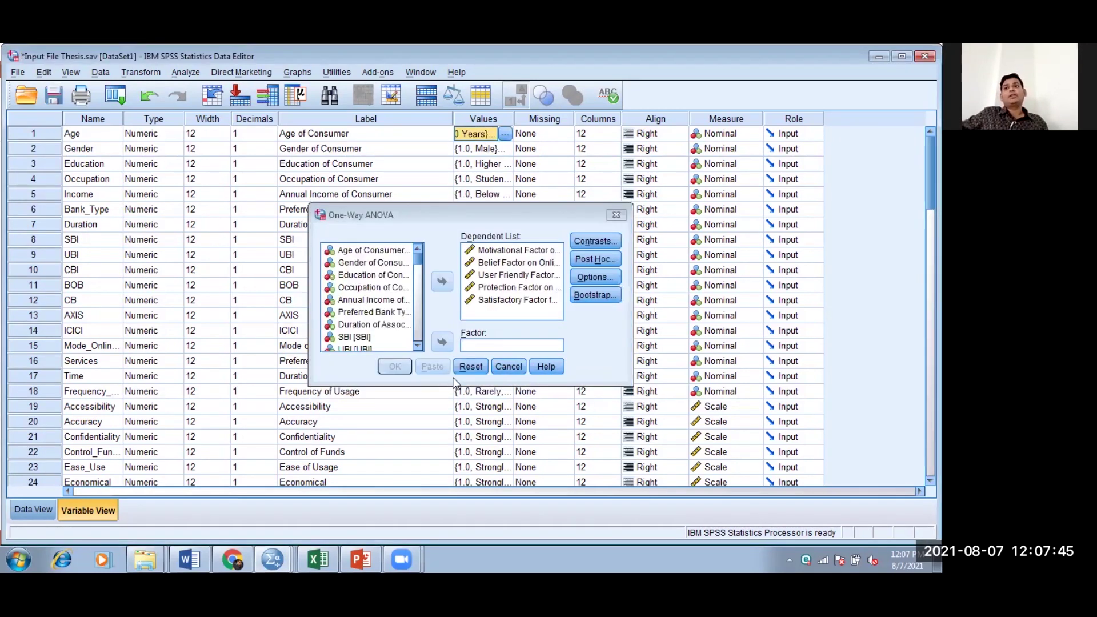
Step: Assign Age of Consumer as the factor, leave the contrasts empty, and keep Tukey as the post hoc test at the 0.05 significance level
click(377, 250)
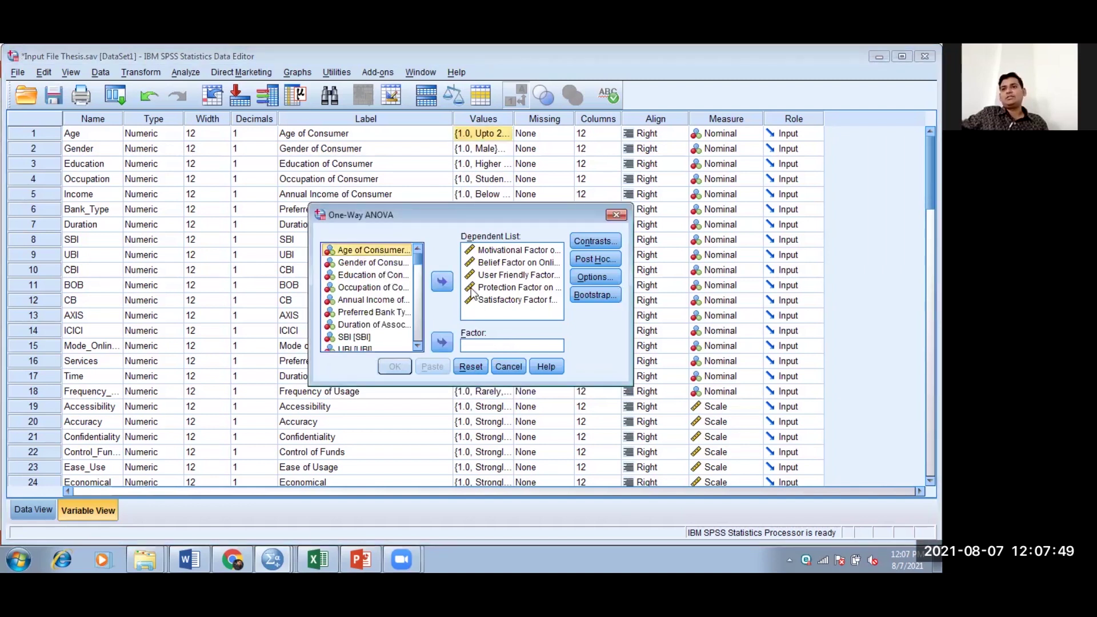
click(444, 343)
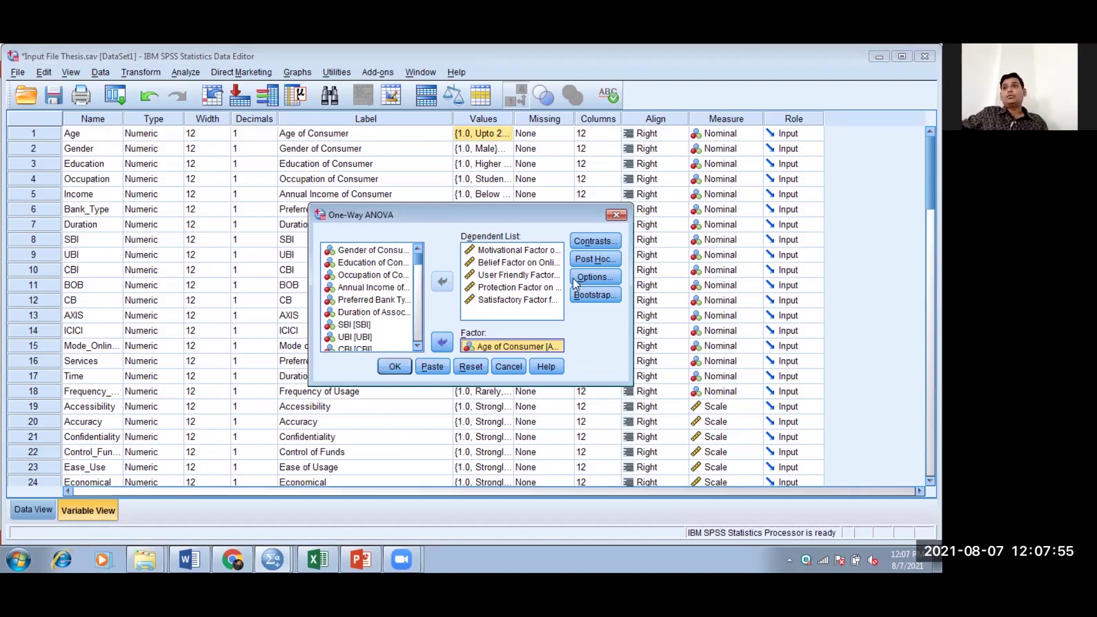
click(581, 241)
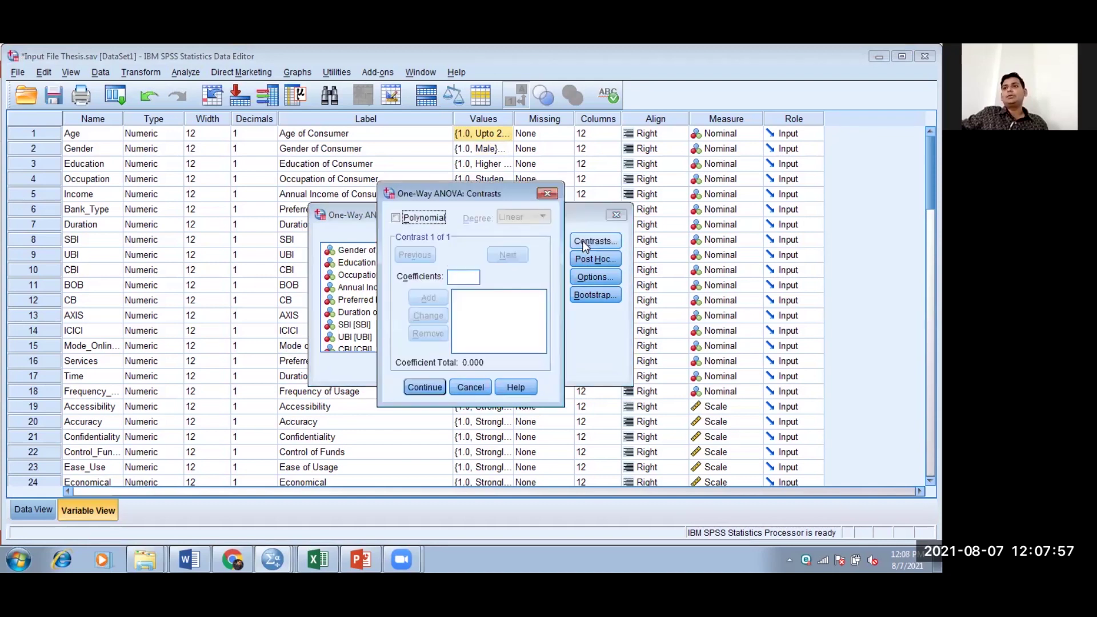
click(432, 392)
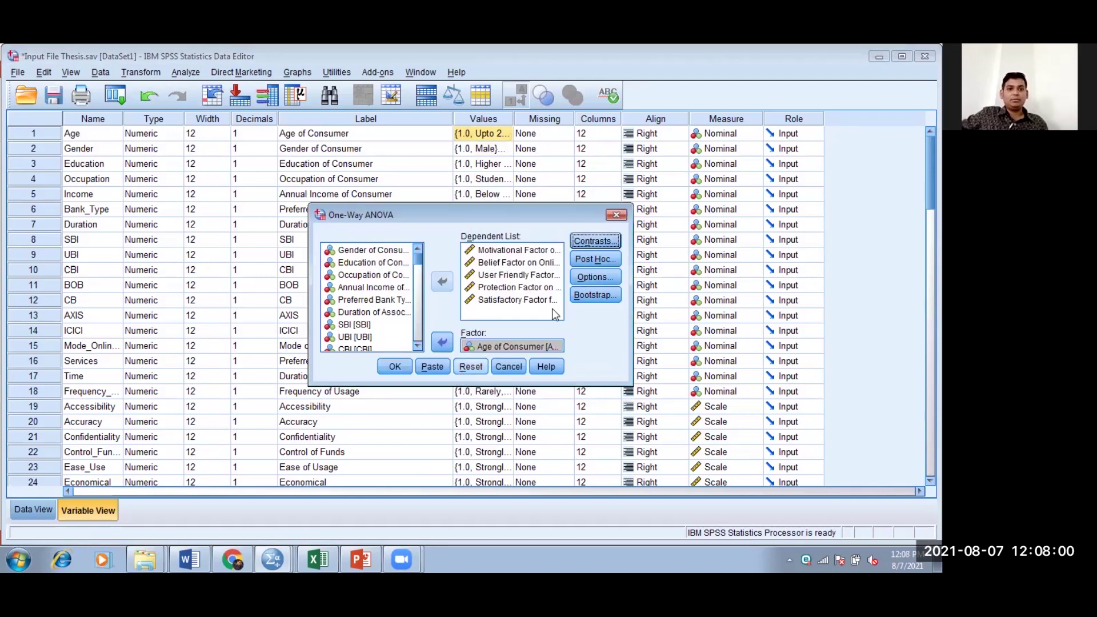
click(592, 258)
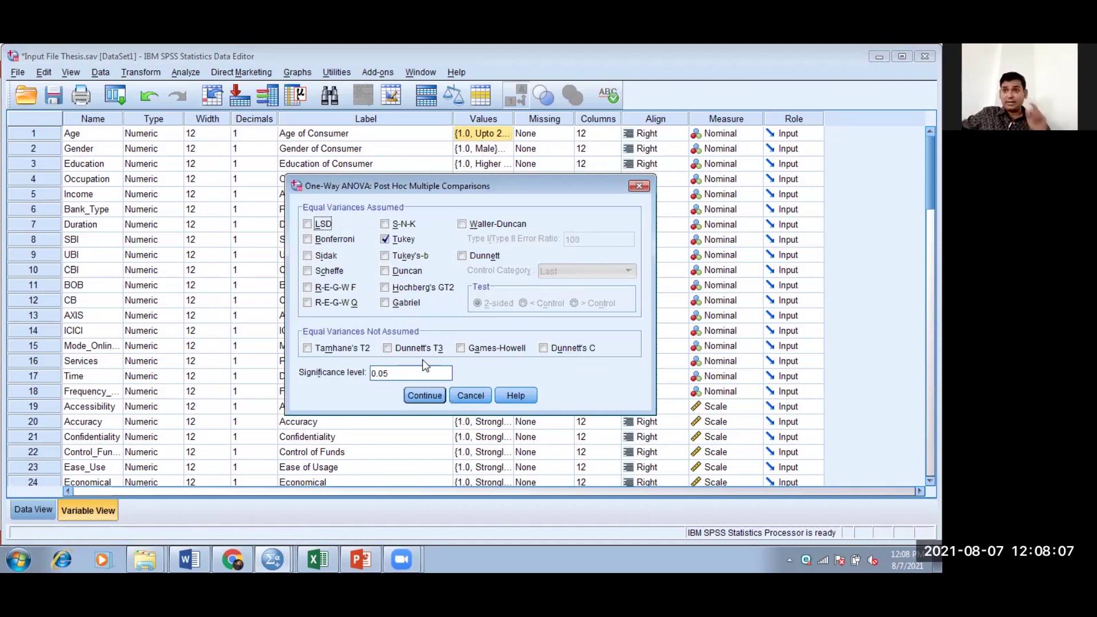
click(435, 400)
Step: Request the Descriptive and Homogeneity of variance test statistics, and run the One-Way ANOVA
click(592, 278)
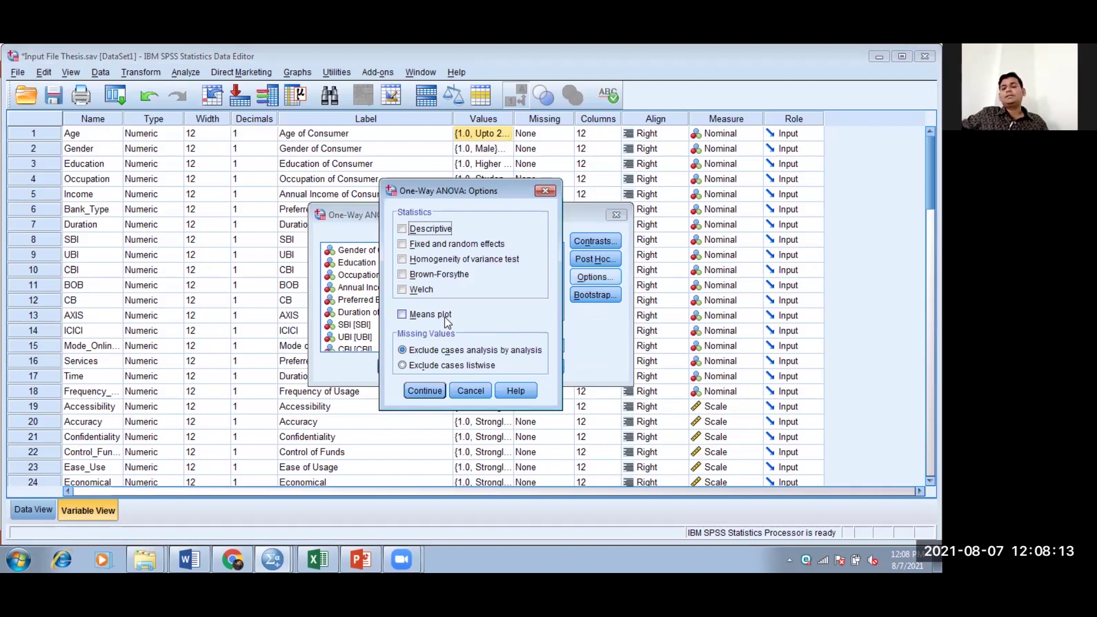
click(473, 263)
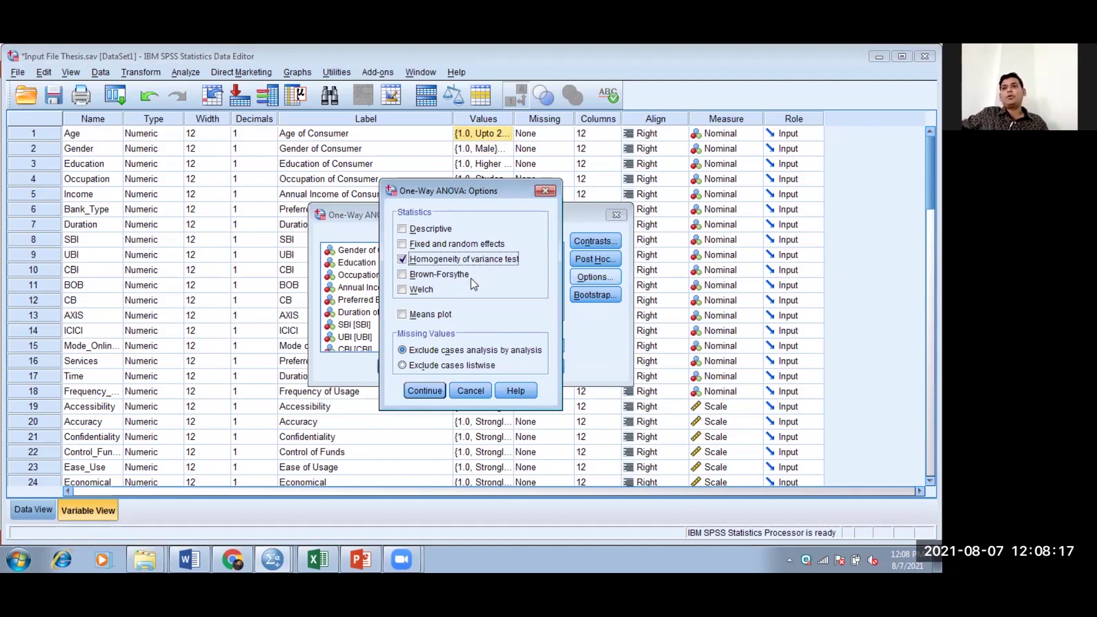
click(441, 232)
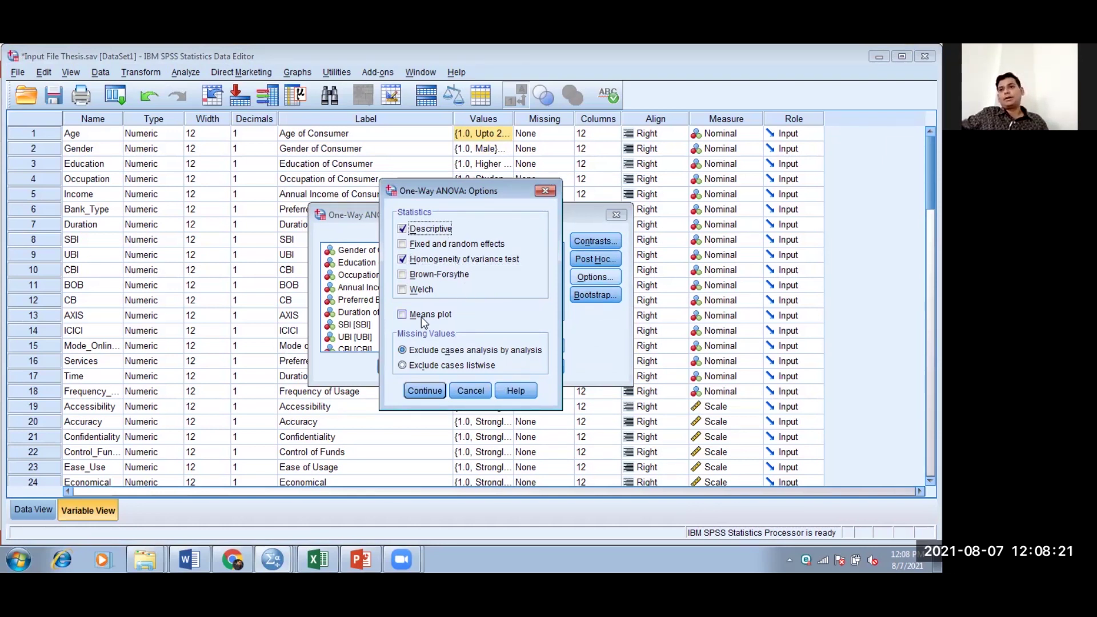
click(424, 393)
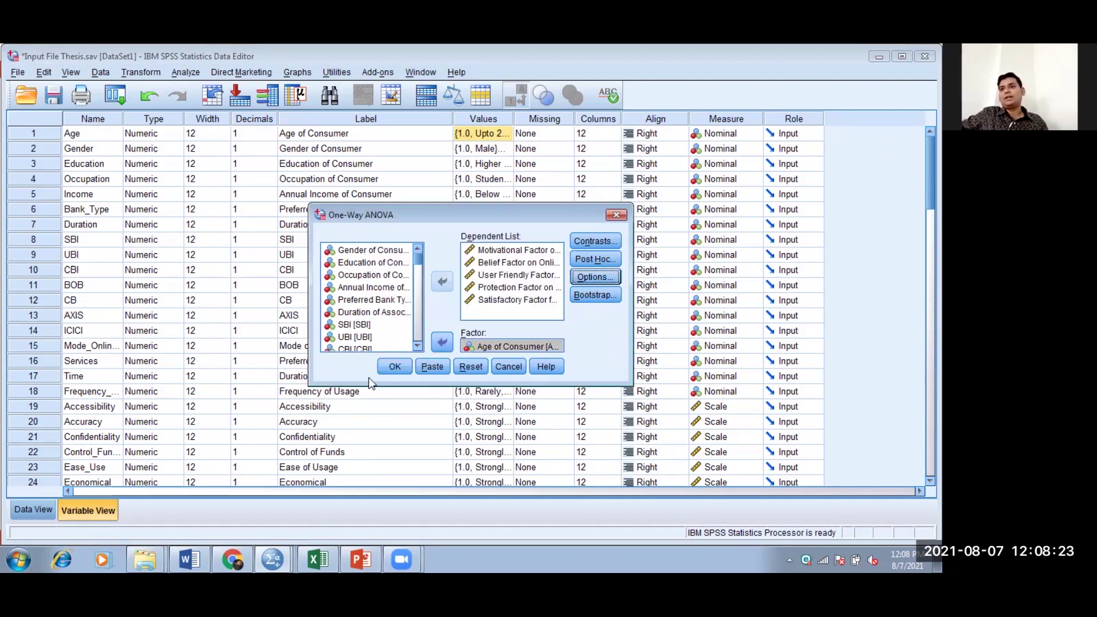
click(394, 367)
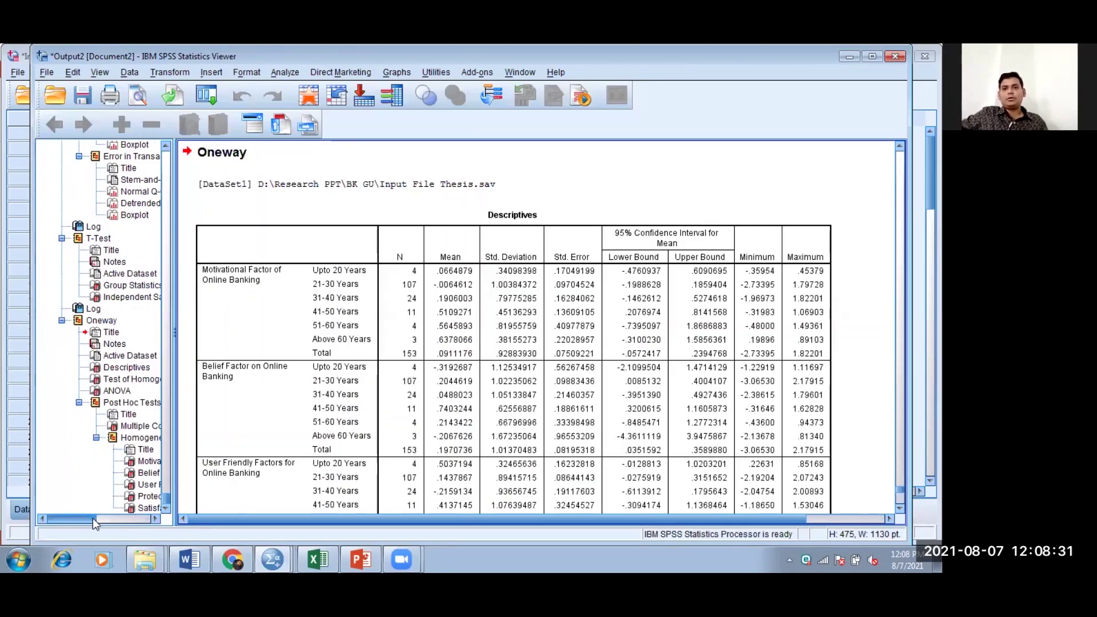
Step: Go to the Test of Homogeneity of Variances table in the Oneway output and examine each factor's significance
drag(114, 524, 116, 525)
click(89, 380)
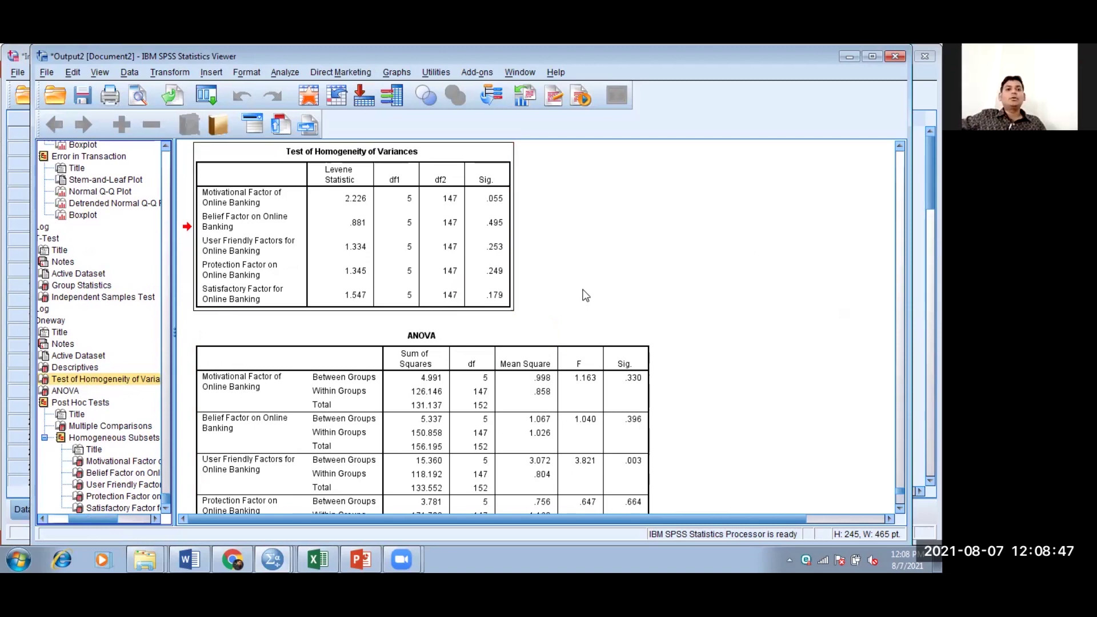
click(462, 311)
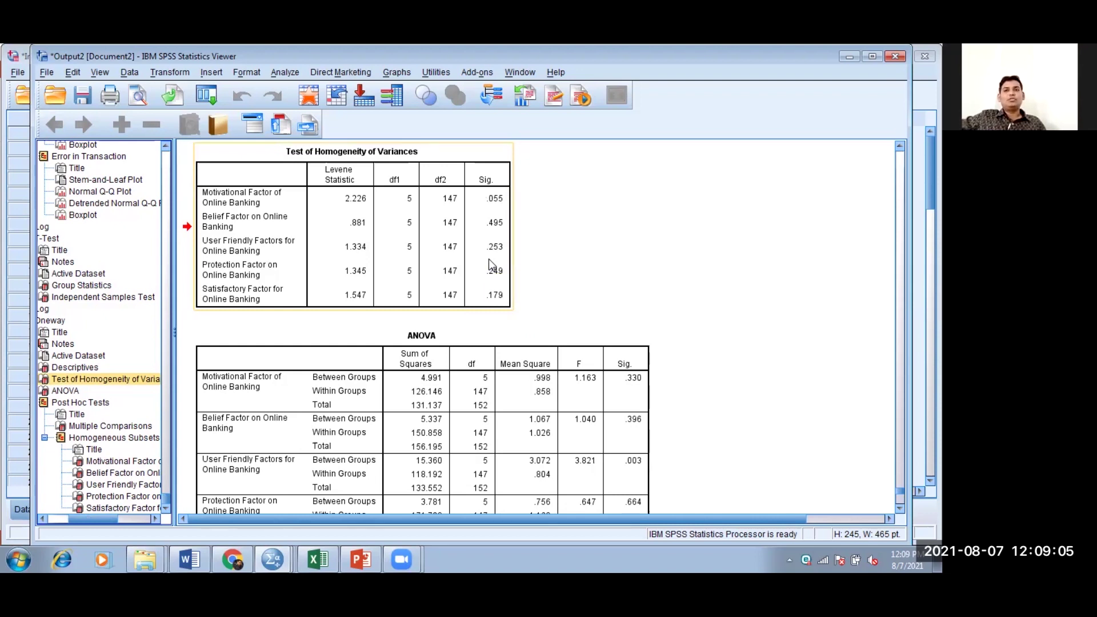
Step: Activate the ANOVA table in the output and examine its F, Mean Square, Sum of Squares and df columns
click(415, 359)
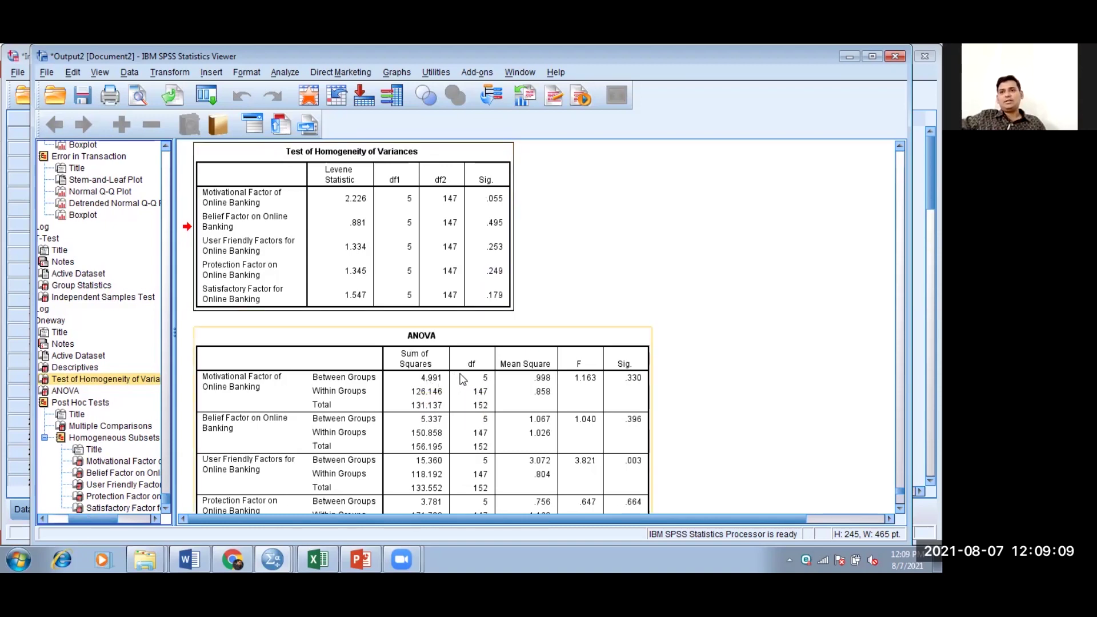
scroll(462, 380, down, 2)
scroll(463, 378, down, 2)
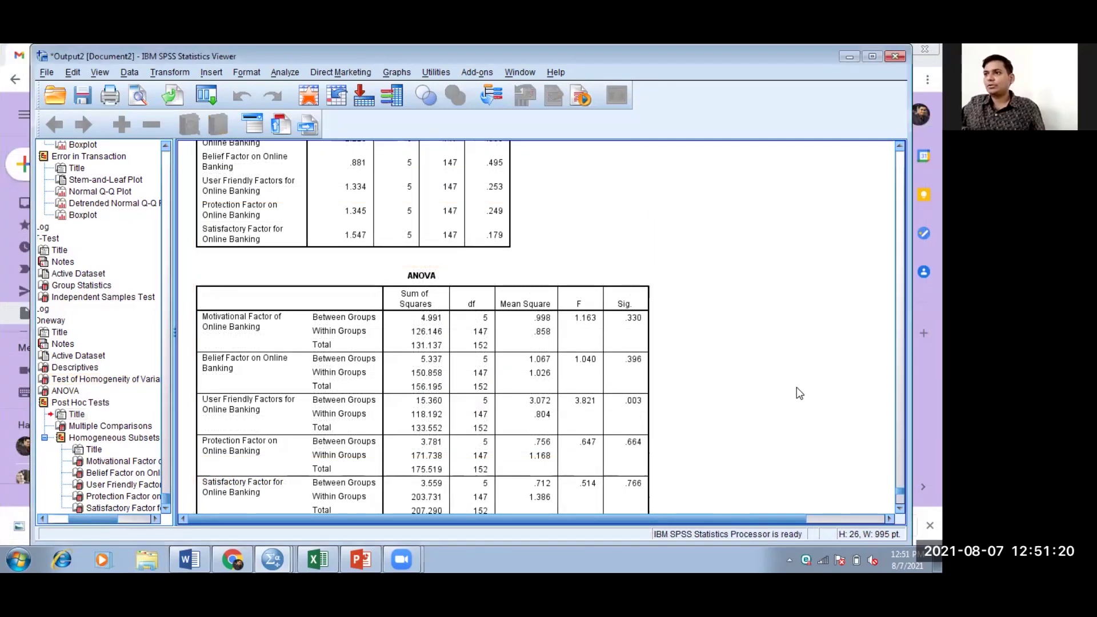
scroll(709, 383, down, 4)
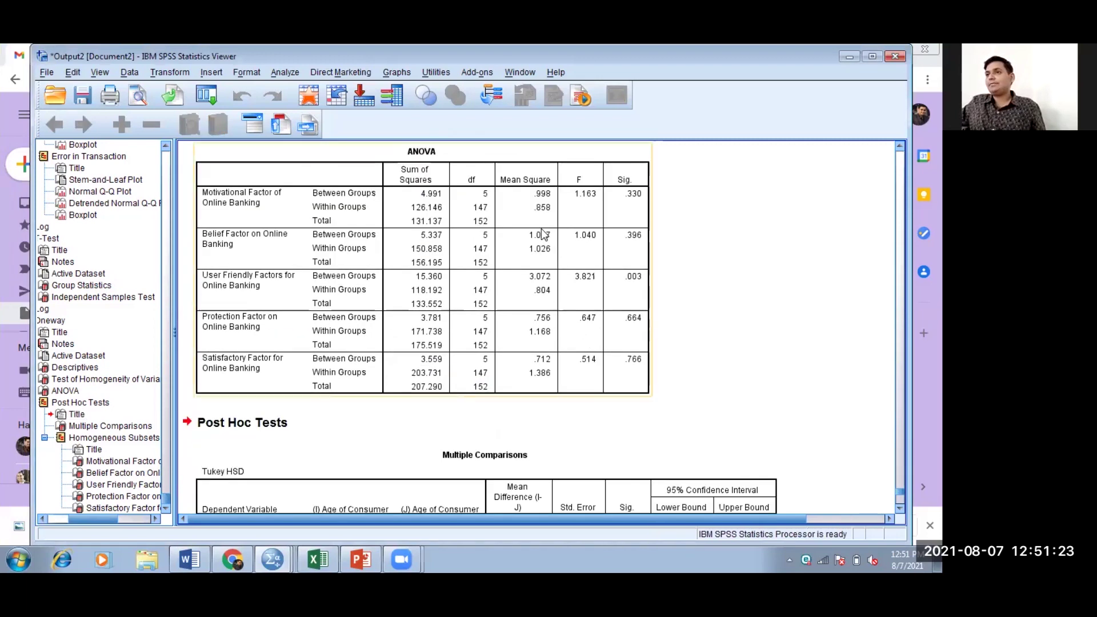
click(581, 197)
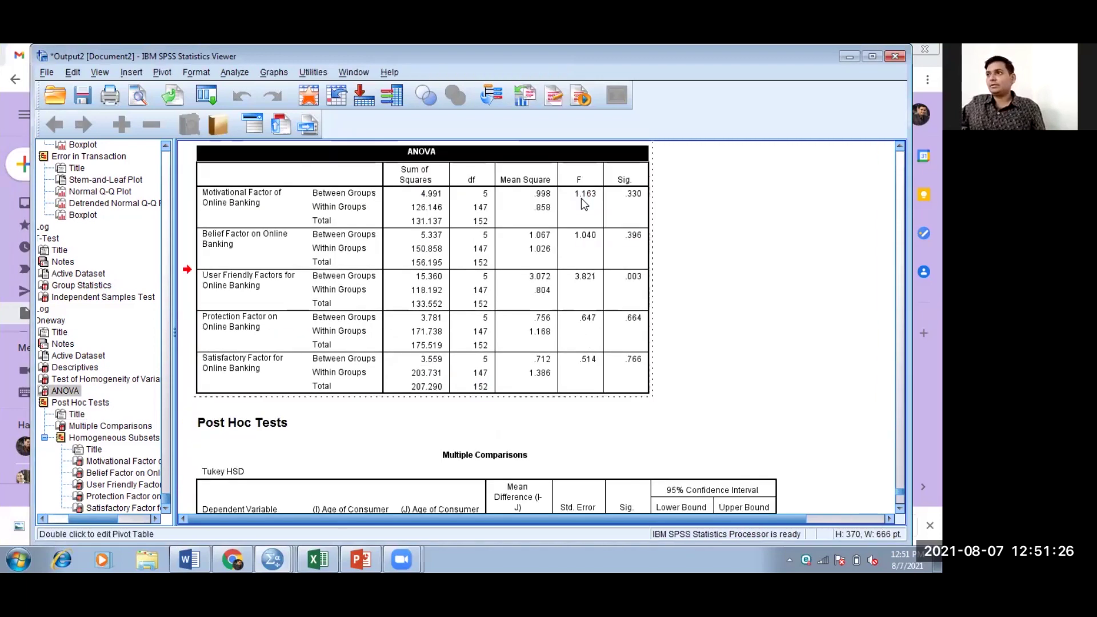
double_click(581, 198)
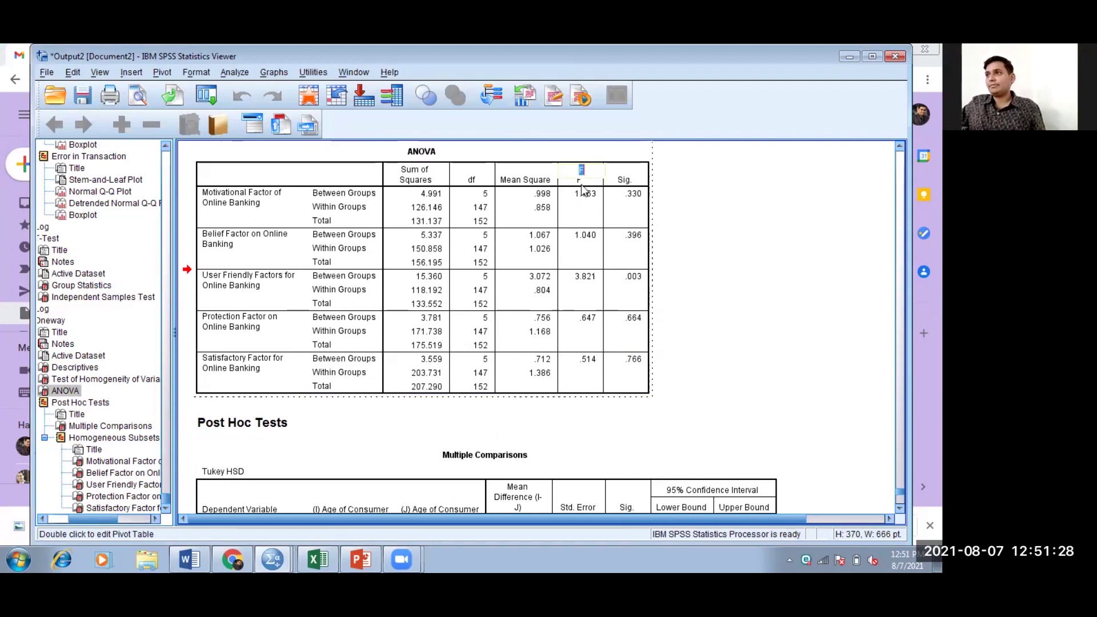
click(581, 198)
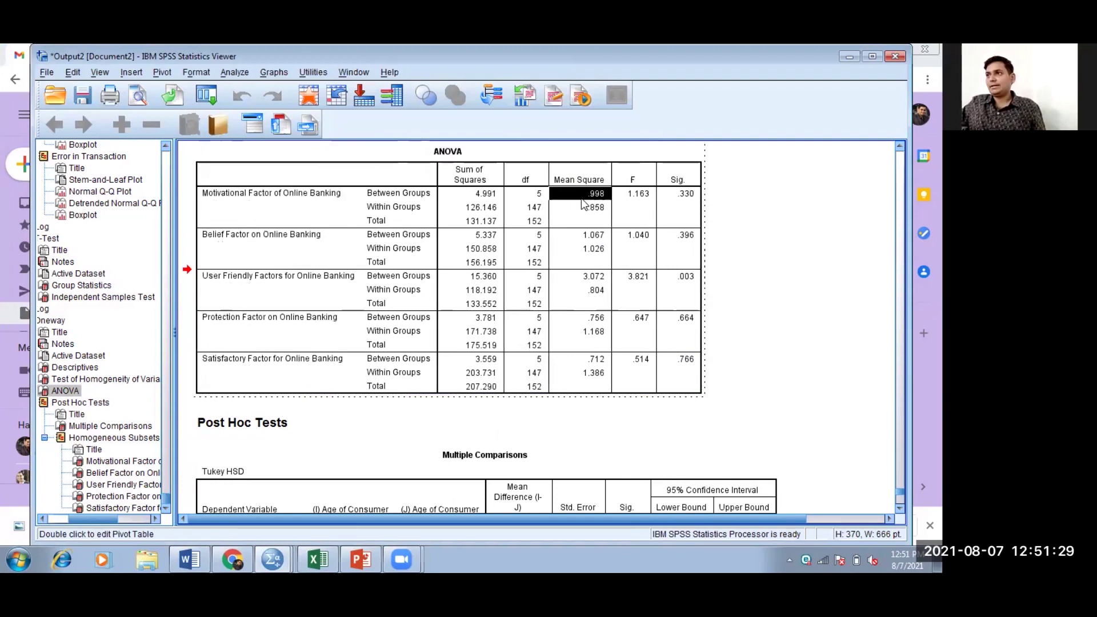
click(622, 191)
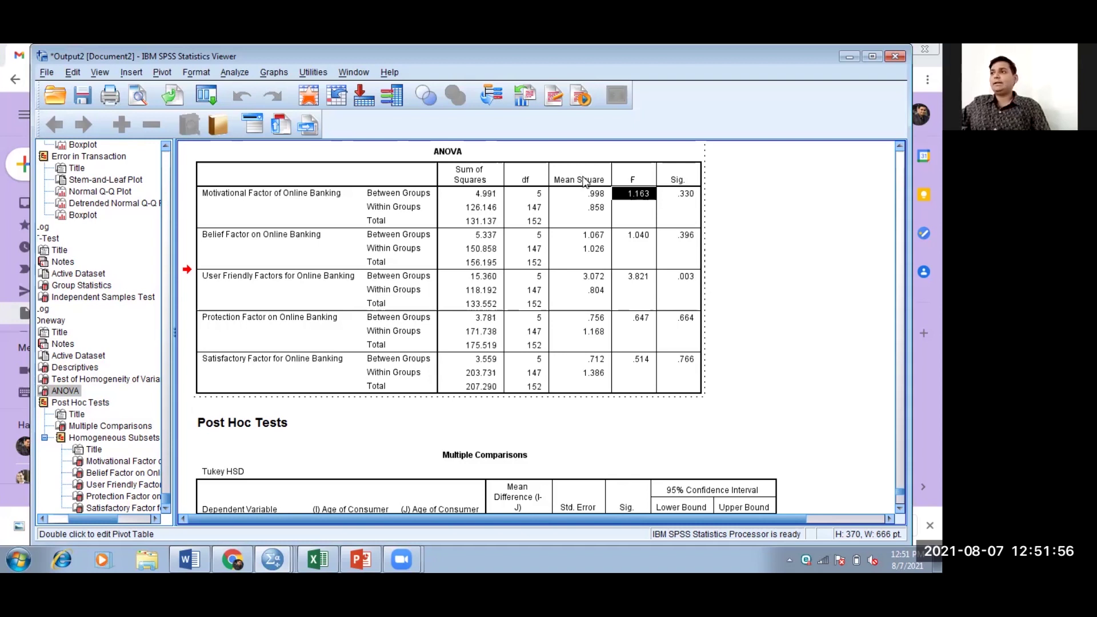
click(583, 179)
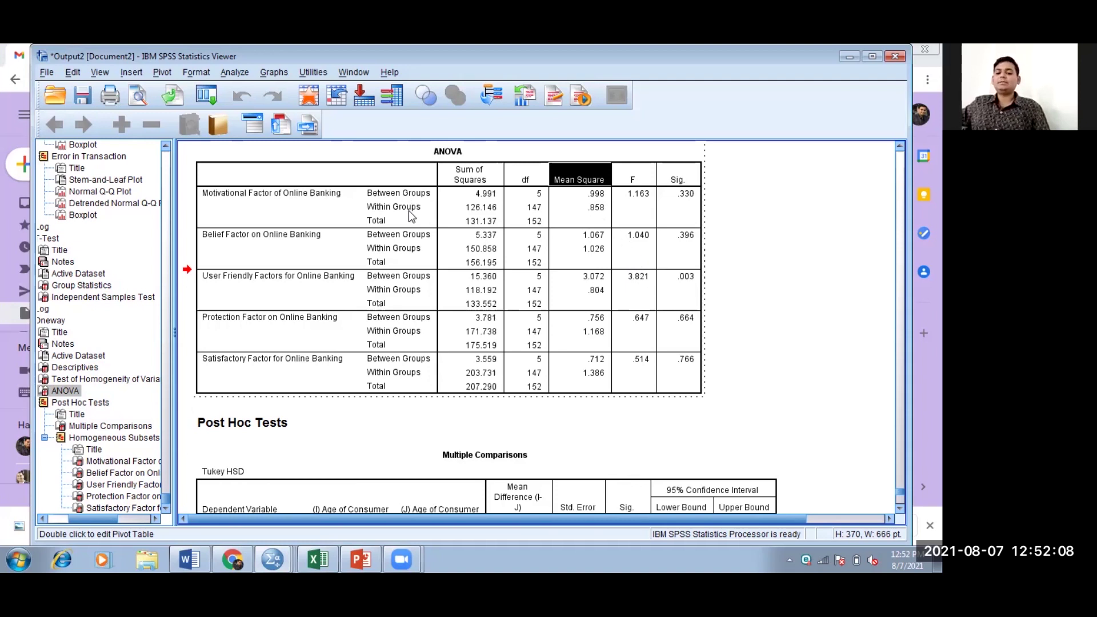
click(452, 179)
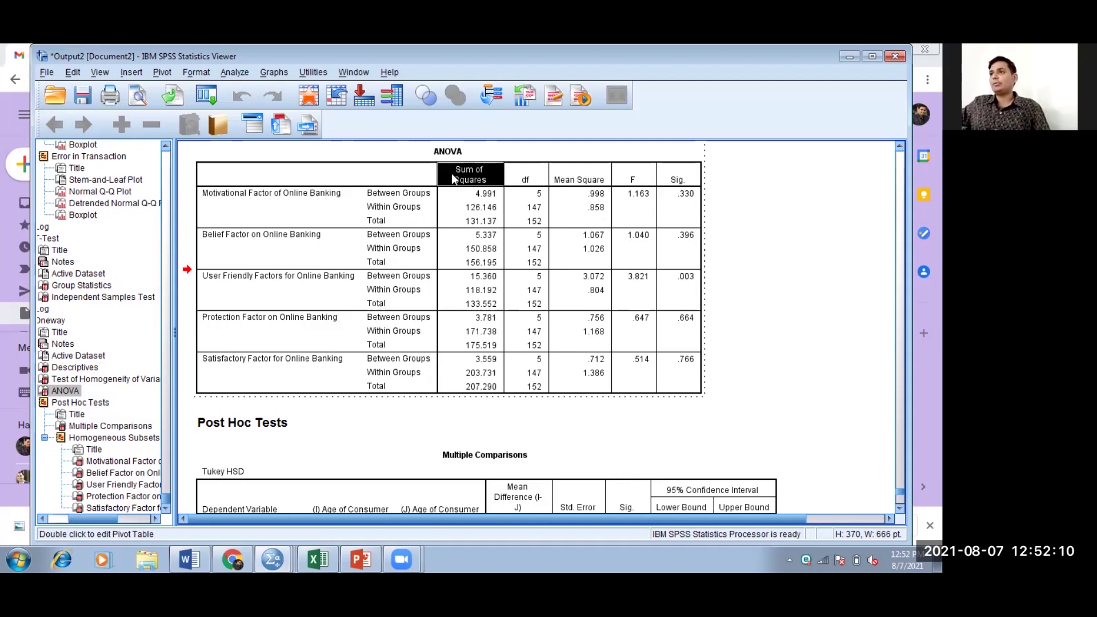
click(529, 180)
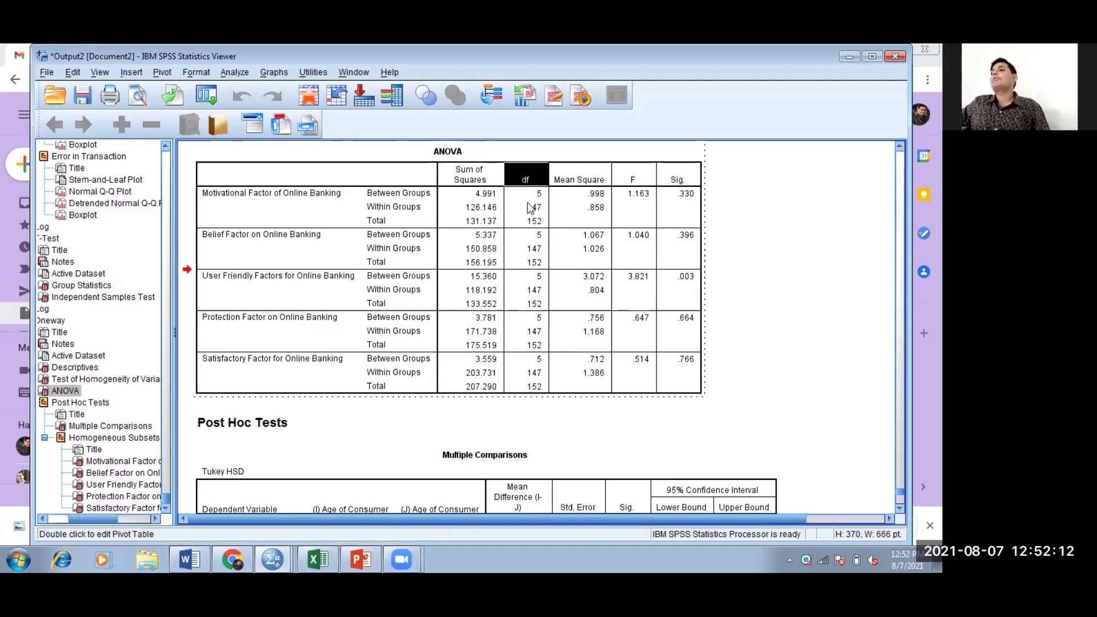
Step: Examine the Between Groups values of the Motivational Factor across the ANOVA table, and the significance of the User Friendly Factors
click(486, 199)
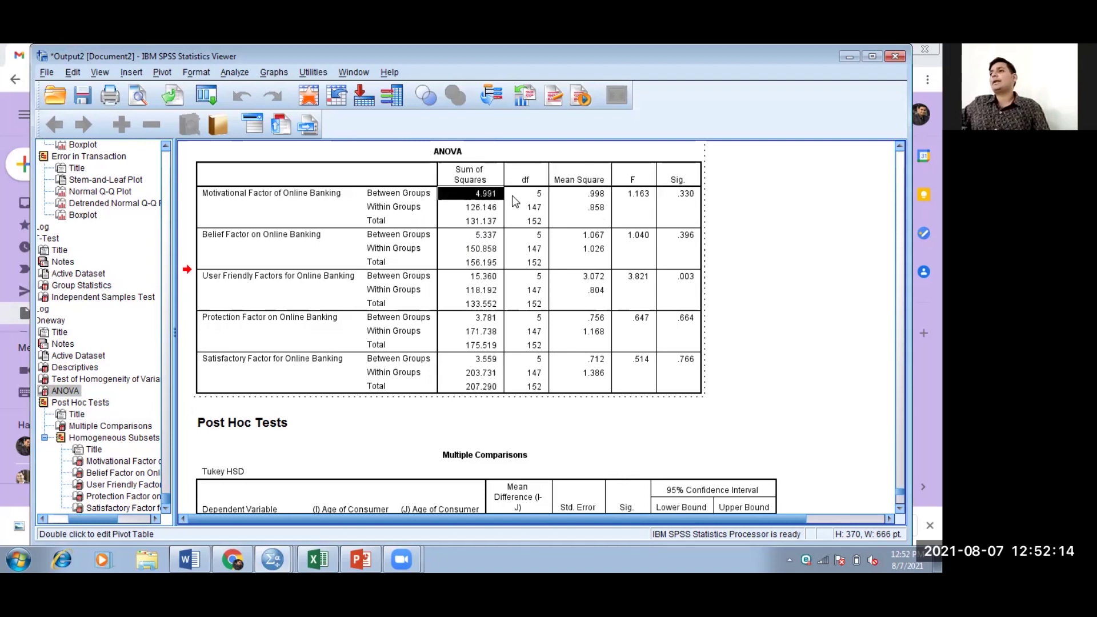
click(540, 196)
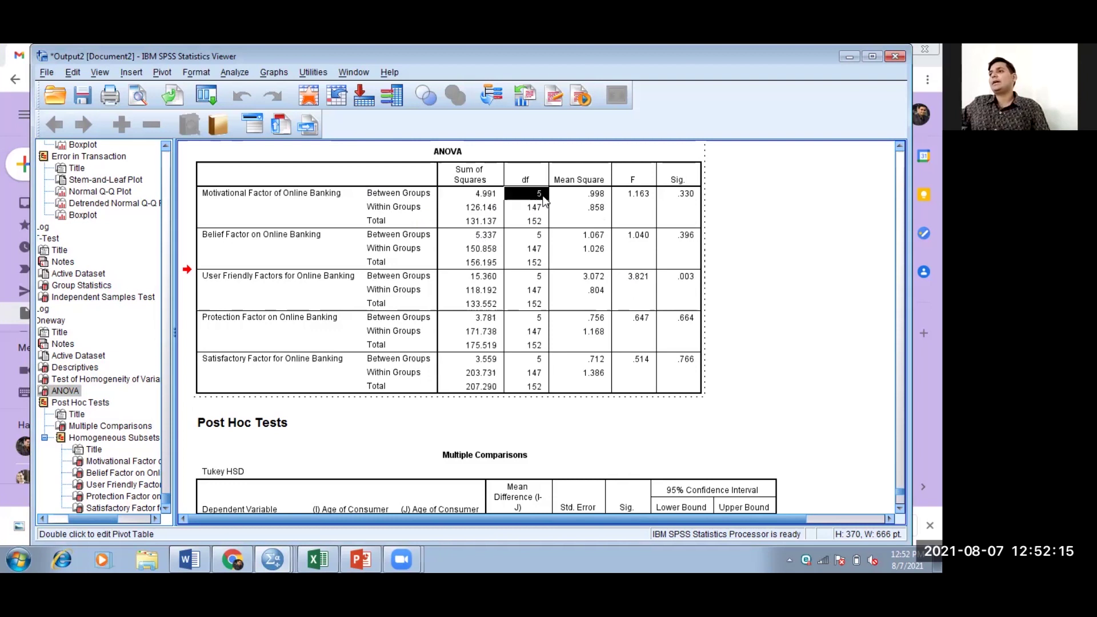
click(606, 196)
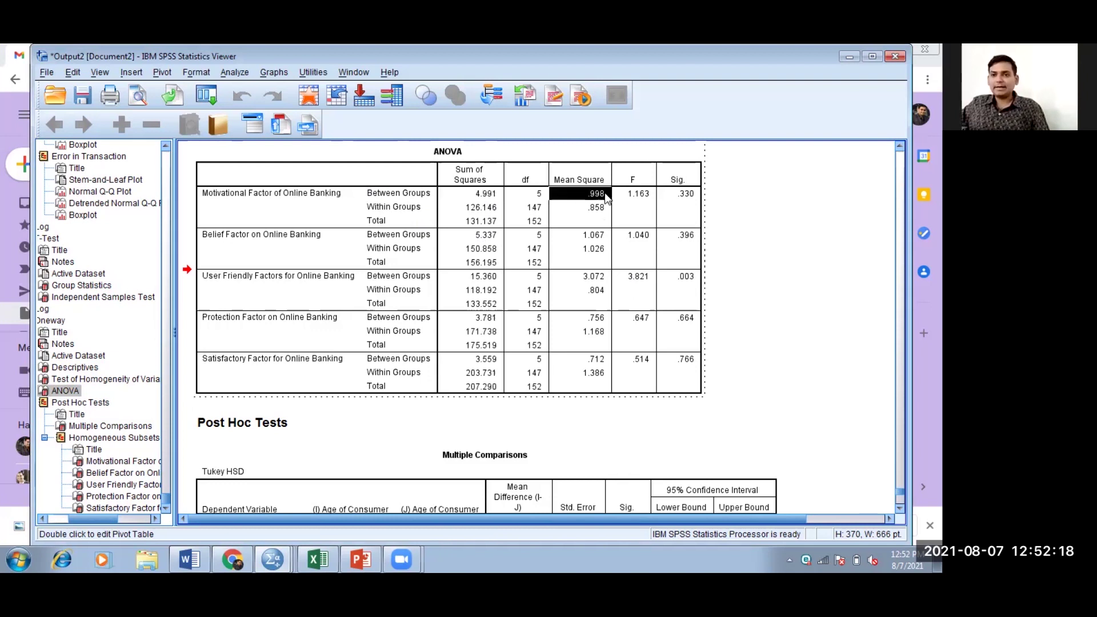
click(640, 197)
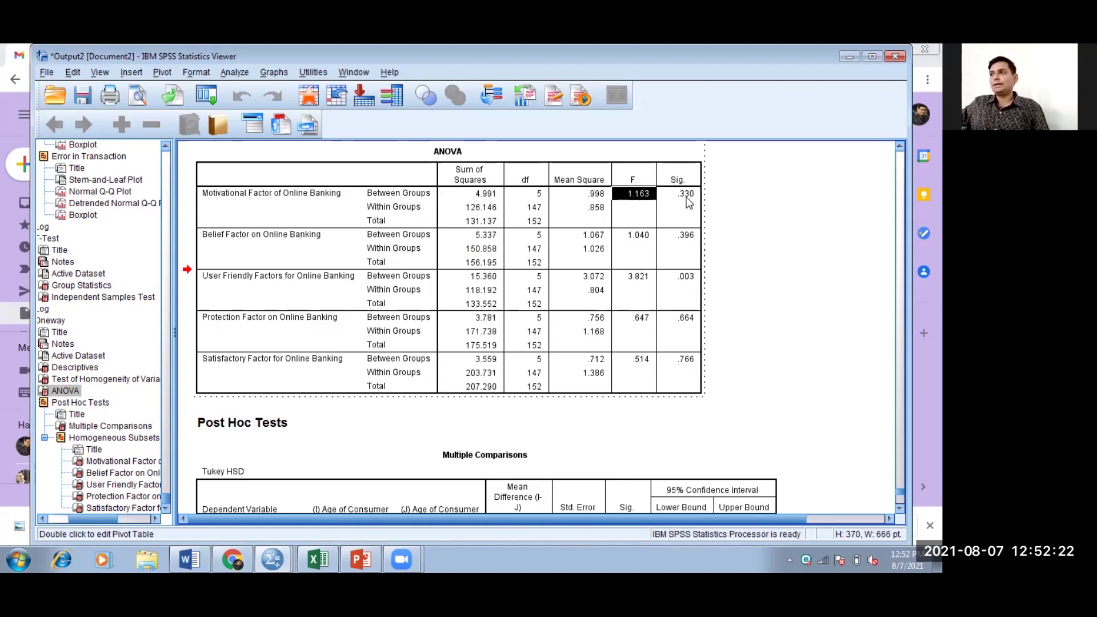
click(687, 198)
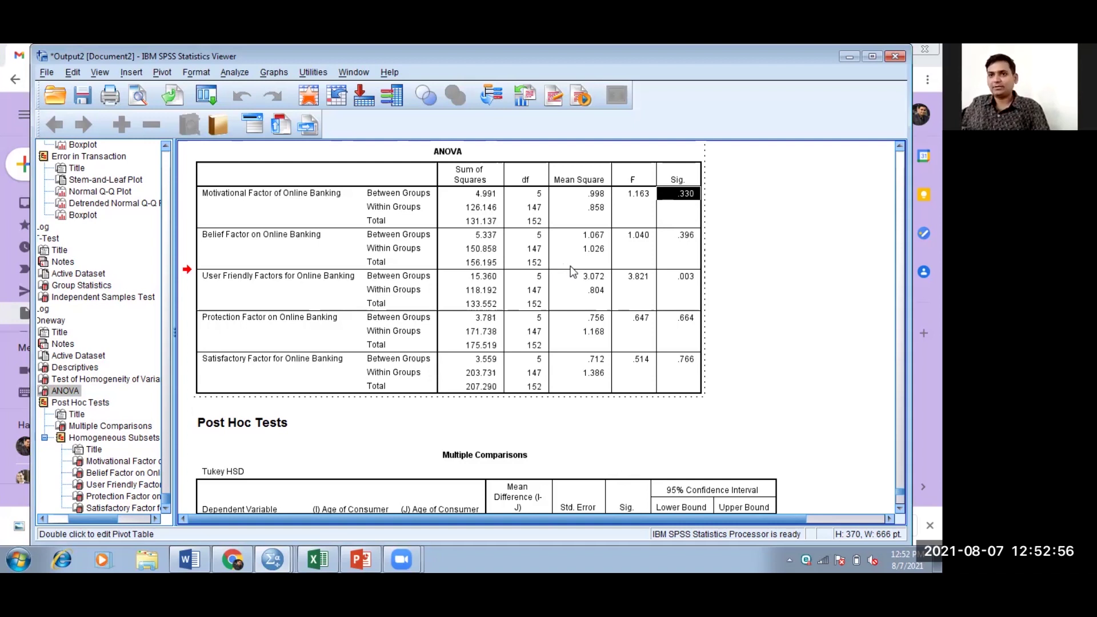
click(694, 280)
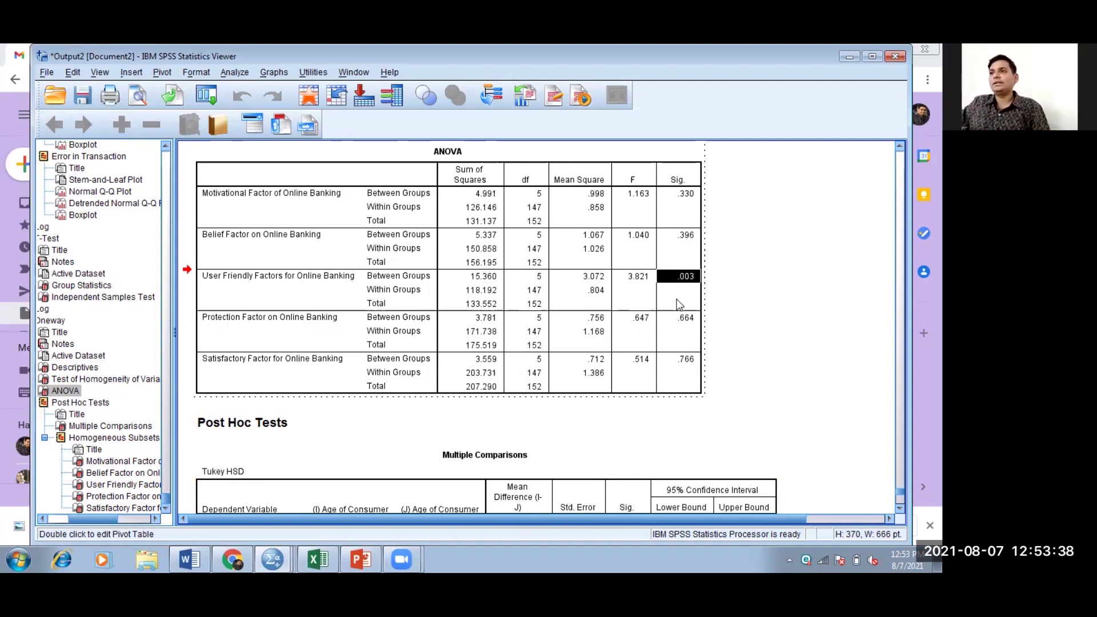
Step: Look through the Tukey HSD Multiple Comparisons table from the Motivational Factor down to the User Friendly Factors age-group comparisons
scroll(678, 297, down, 4)
scroll(658, 303, down, 4)
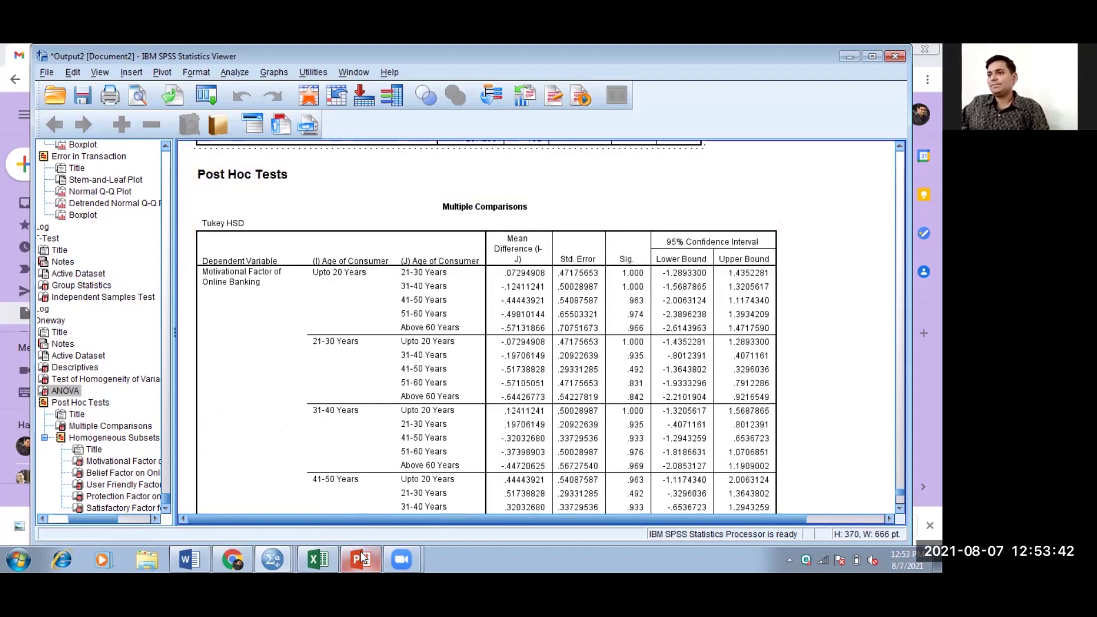
scroll(272, 326, down, 4)
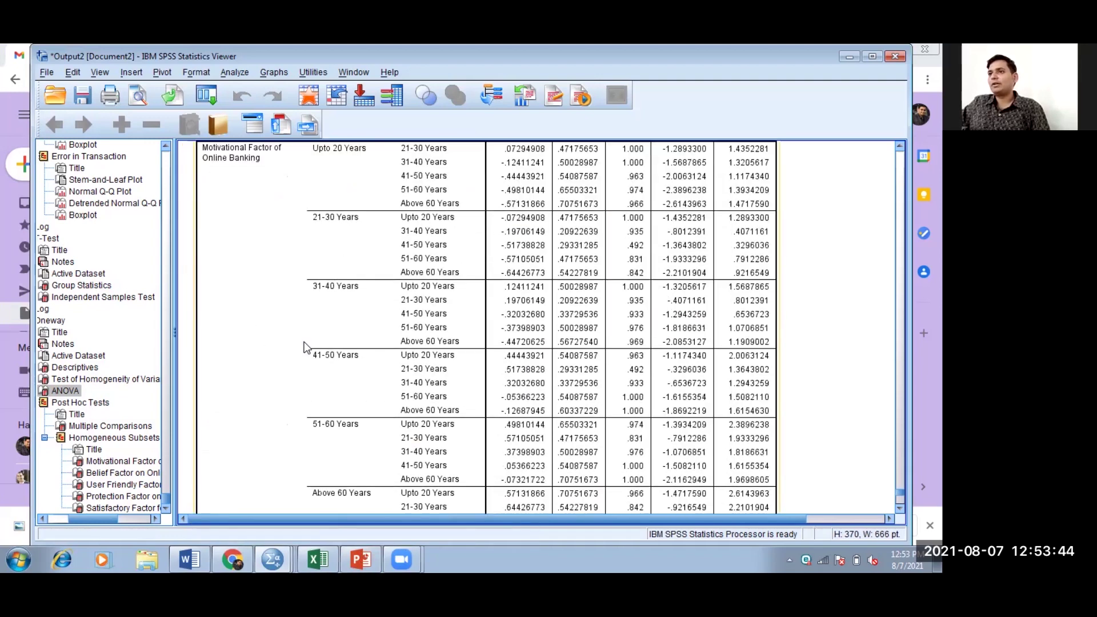
scroll(297, 345, down, 8)
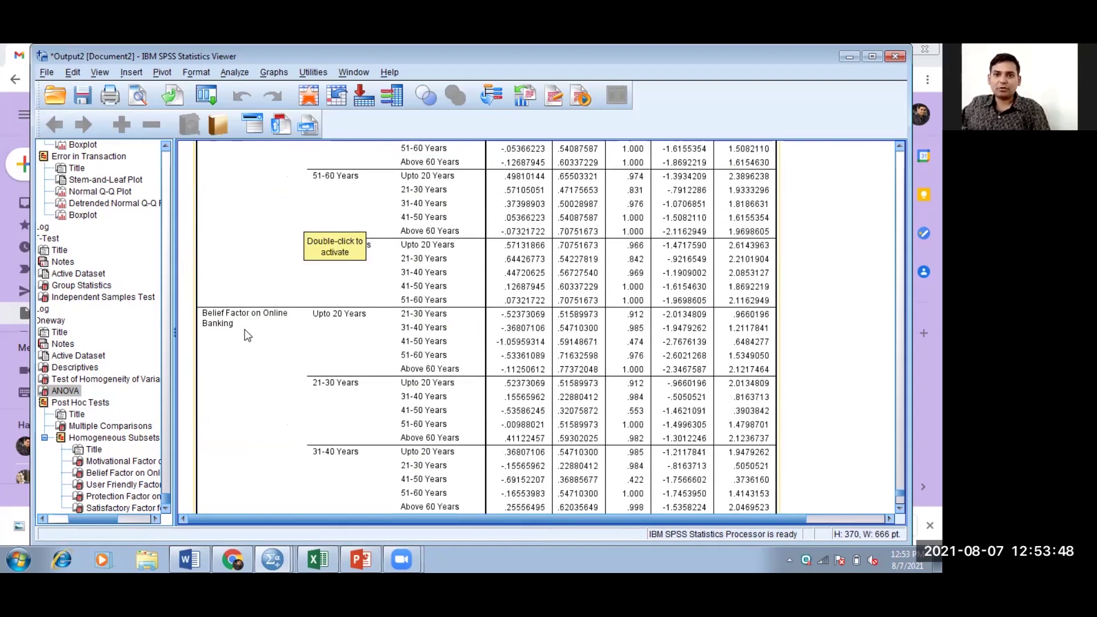
scroll(247, 335, down, 10)
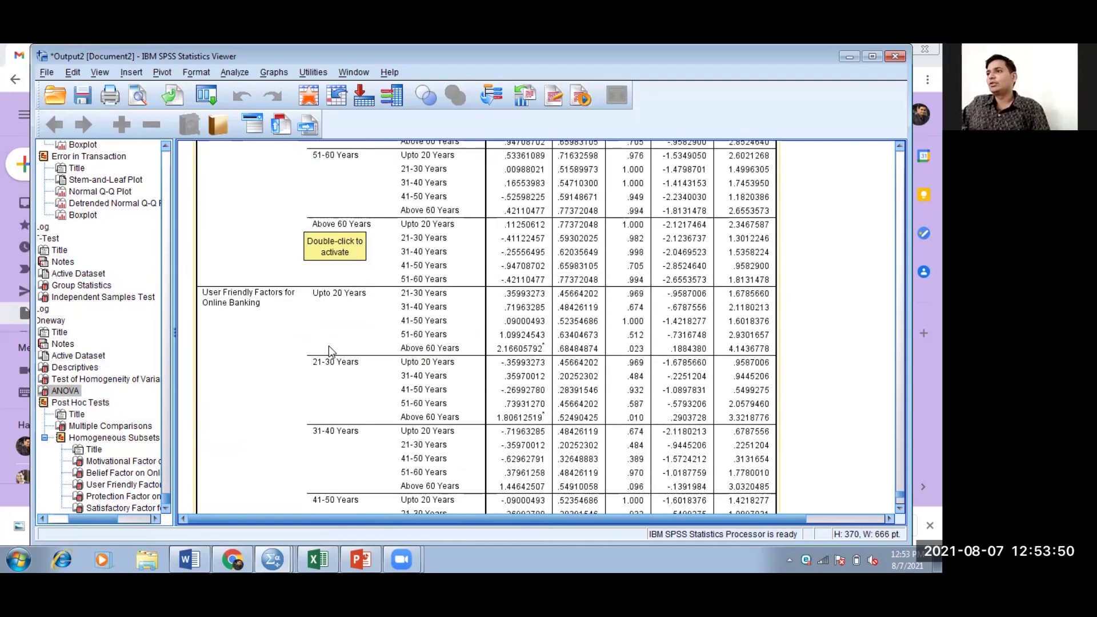
Step: Switch to the PowerPoint presentation and present the One Way Annova hypothesis design slide, followed by the Post Hoc Test slide
click(361, 558)
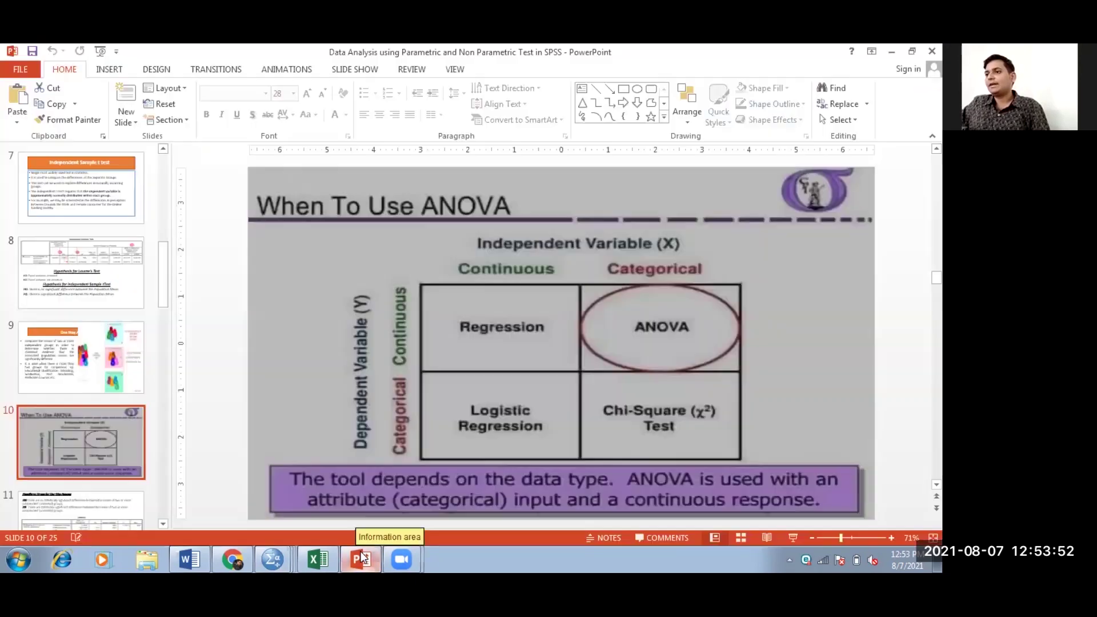
click(82, 489)
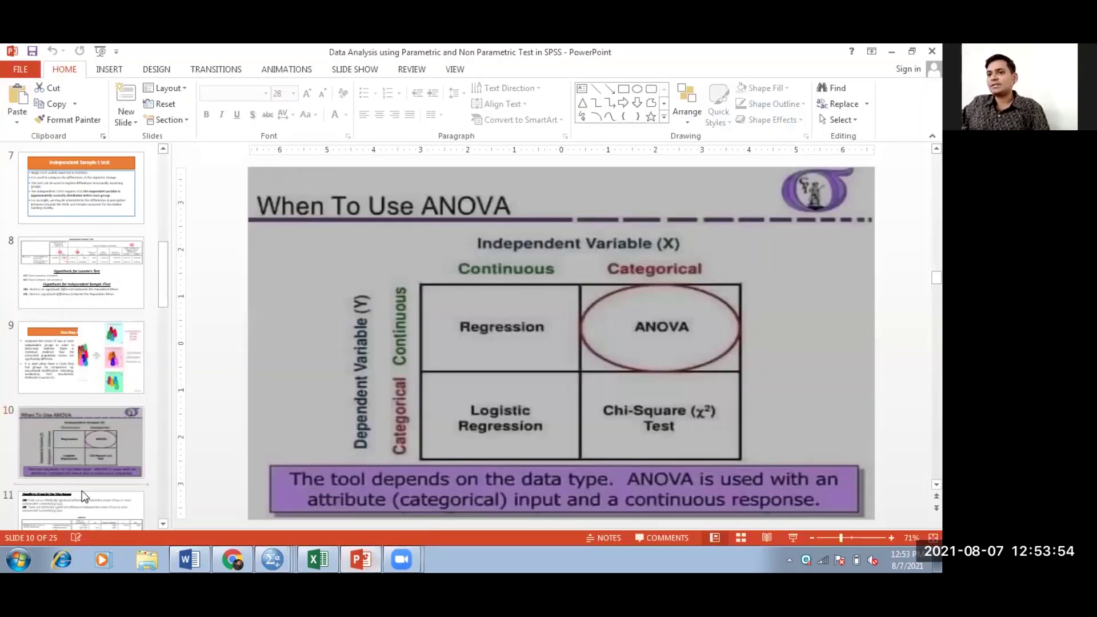
click(84, 517)
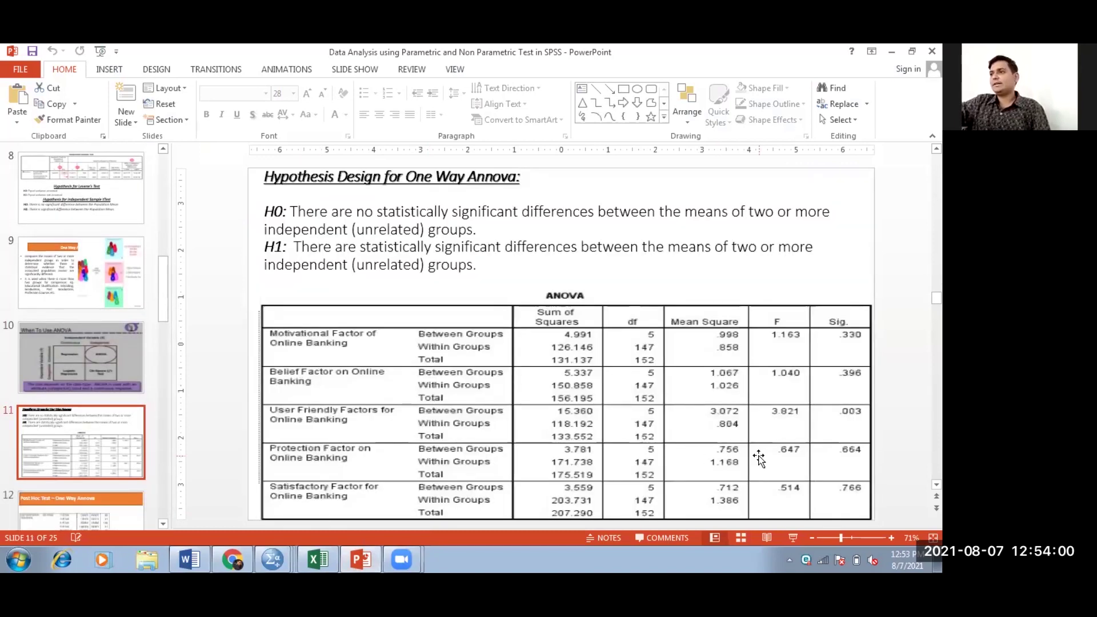
click(793, 538)
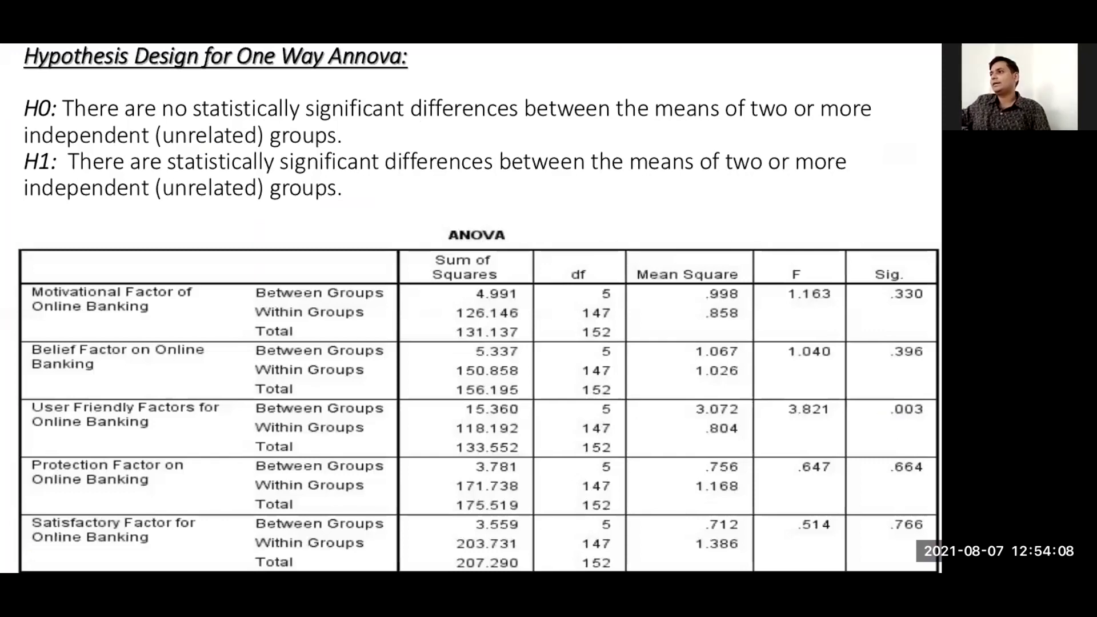
click(873, 391)
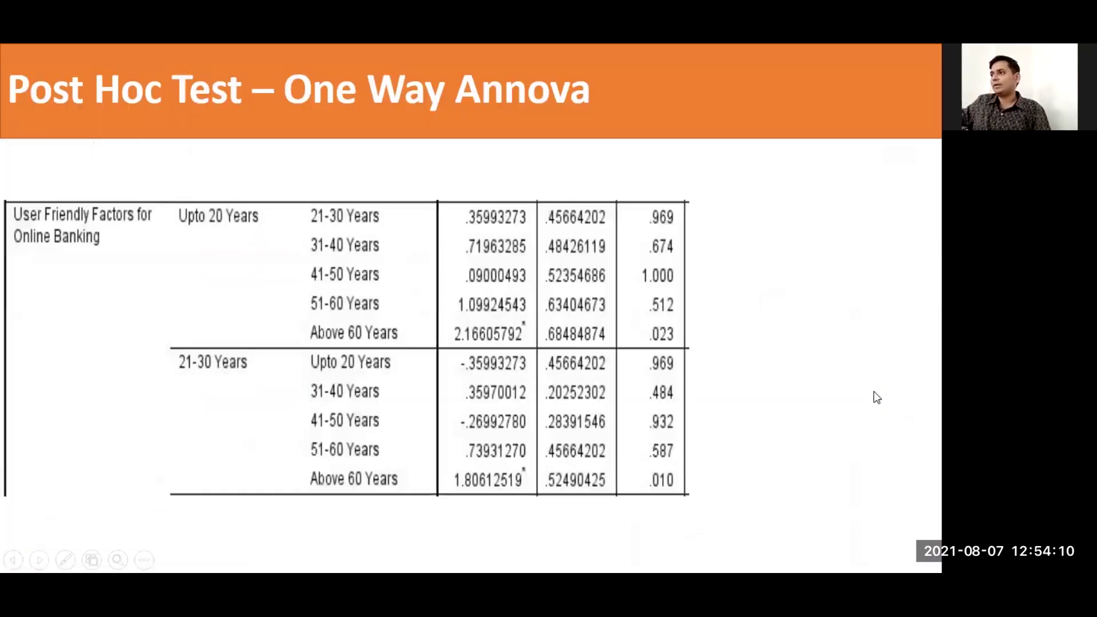
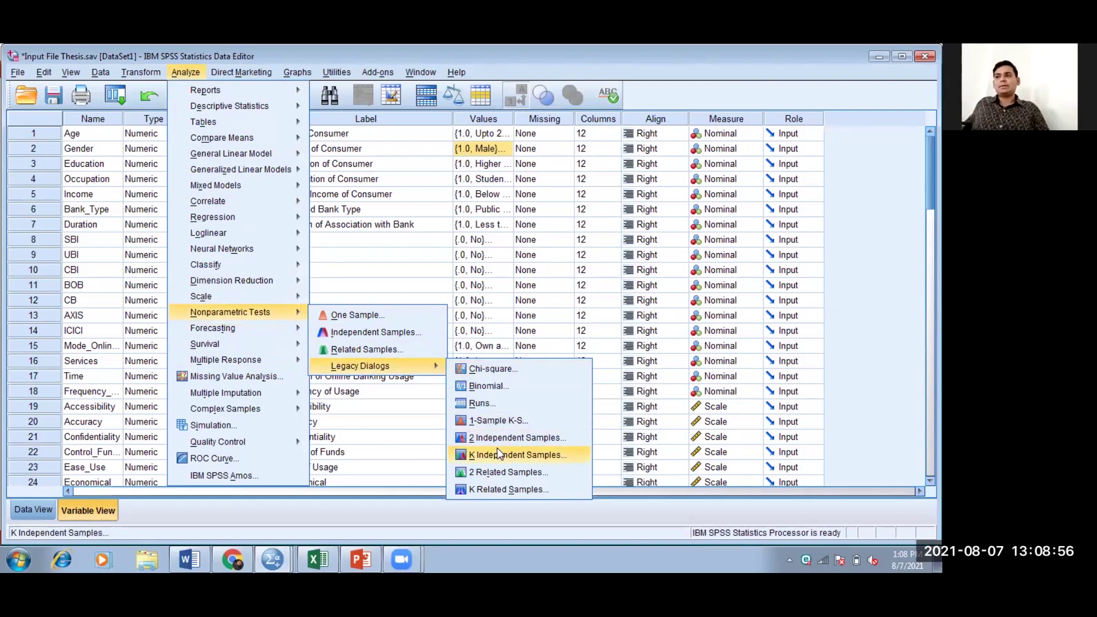
Step: Open the legacy nonparametric K Independent Samples test and remove Age from the grouping variable
click(497, 451)
click(531, 321)
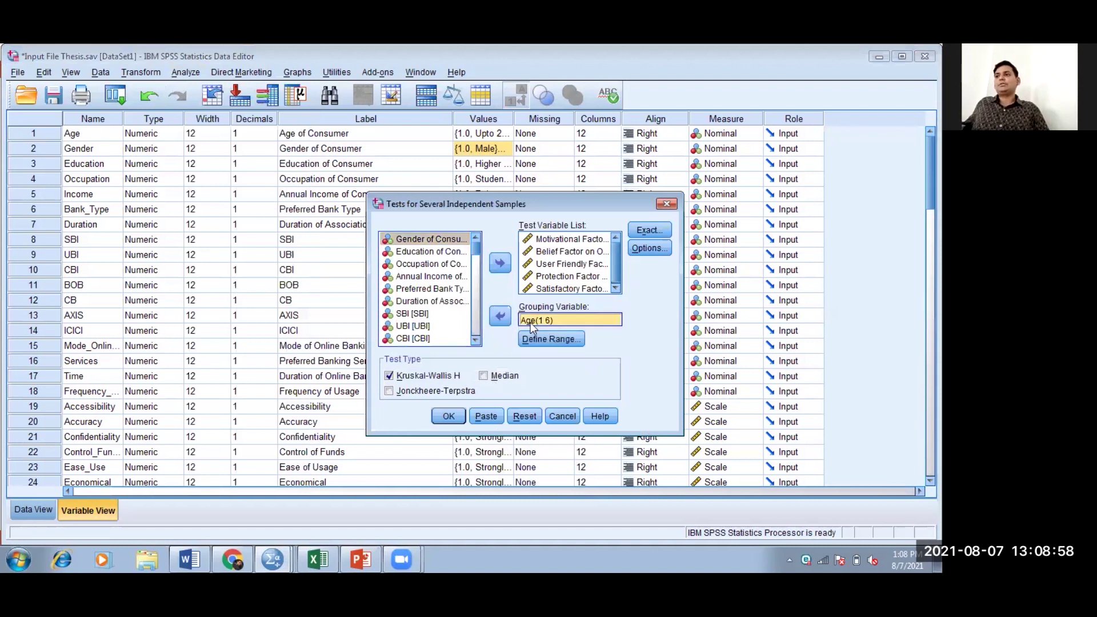
click(502, 317)
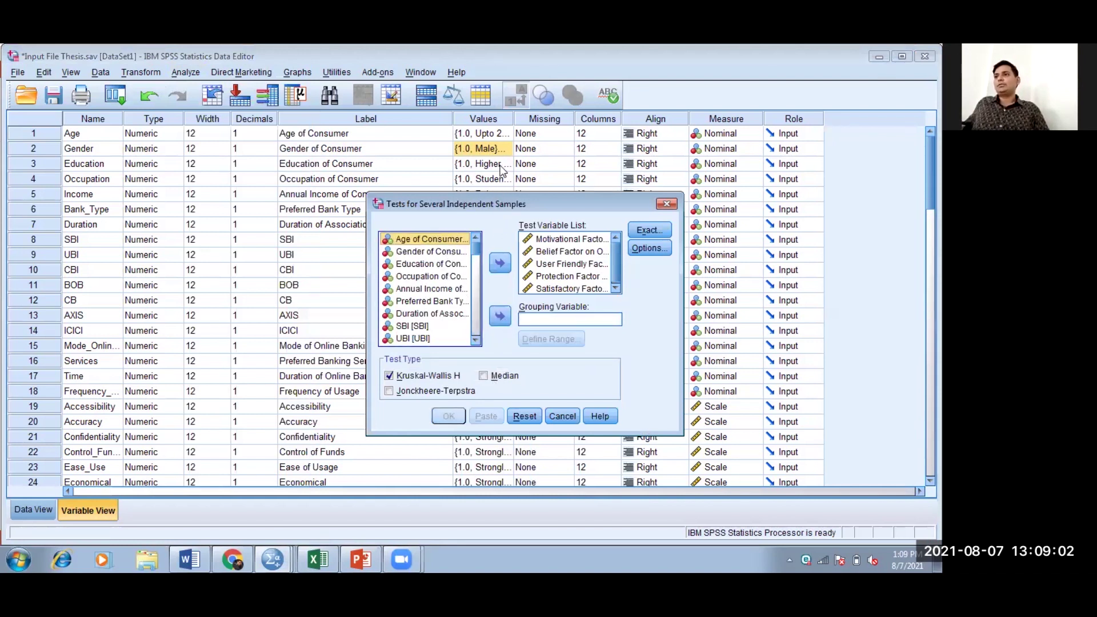
Step: Check the value labels defined for the Age variable and close them without changes
click(509, 135)
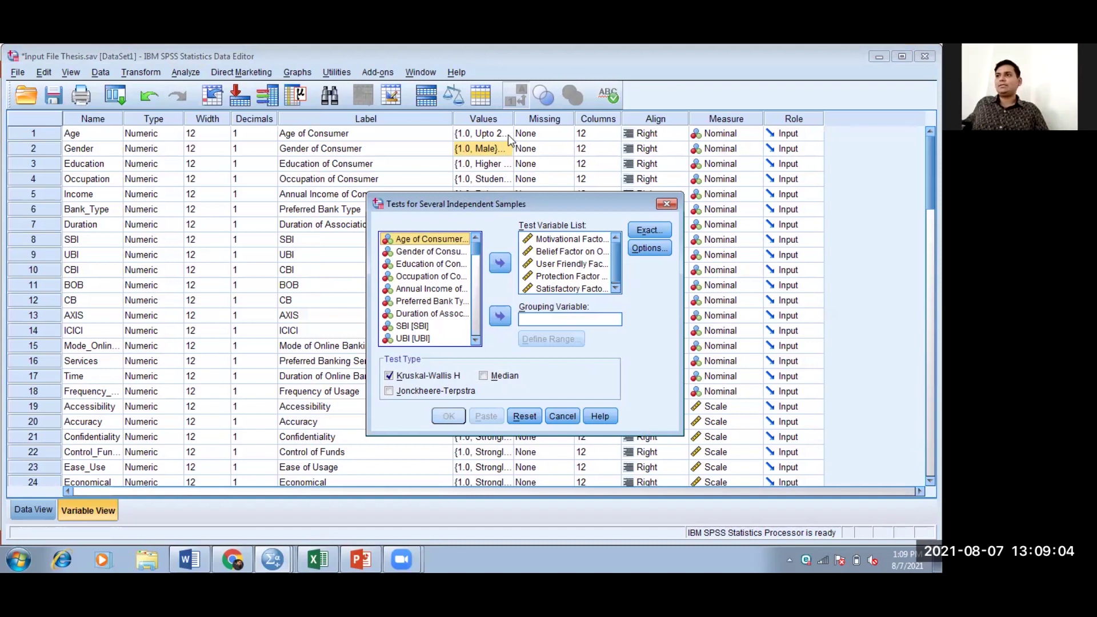
click(509, 135)
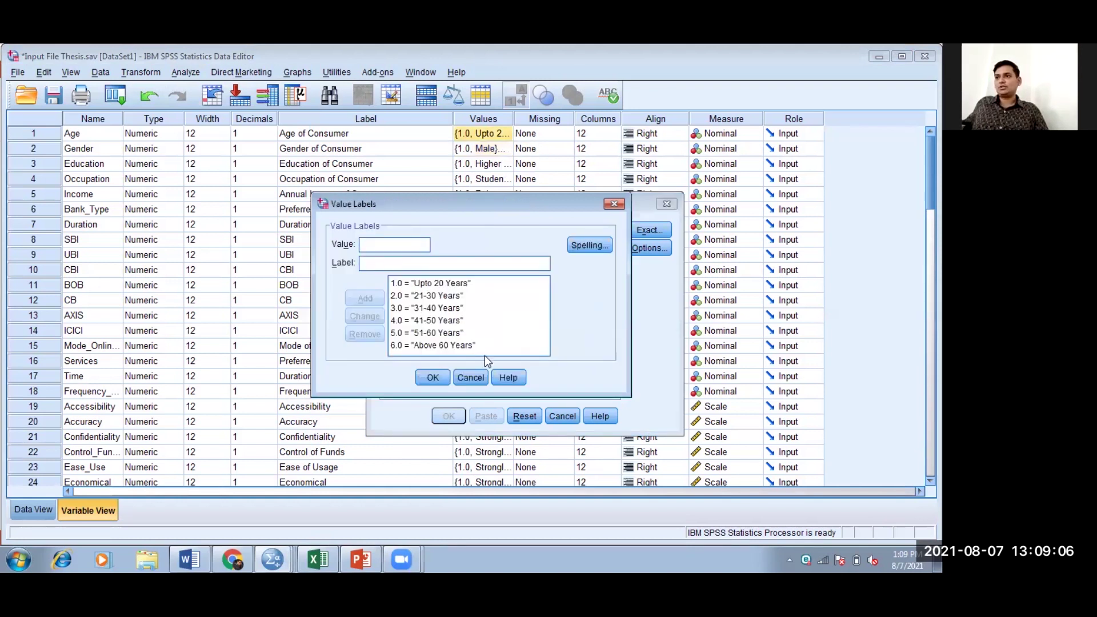
click(609, 205)
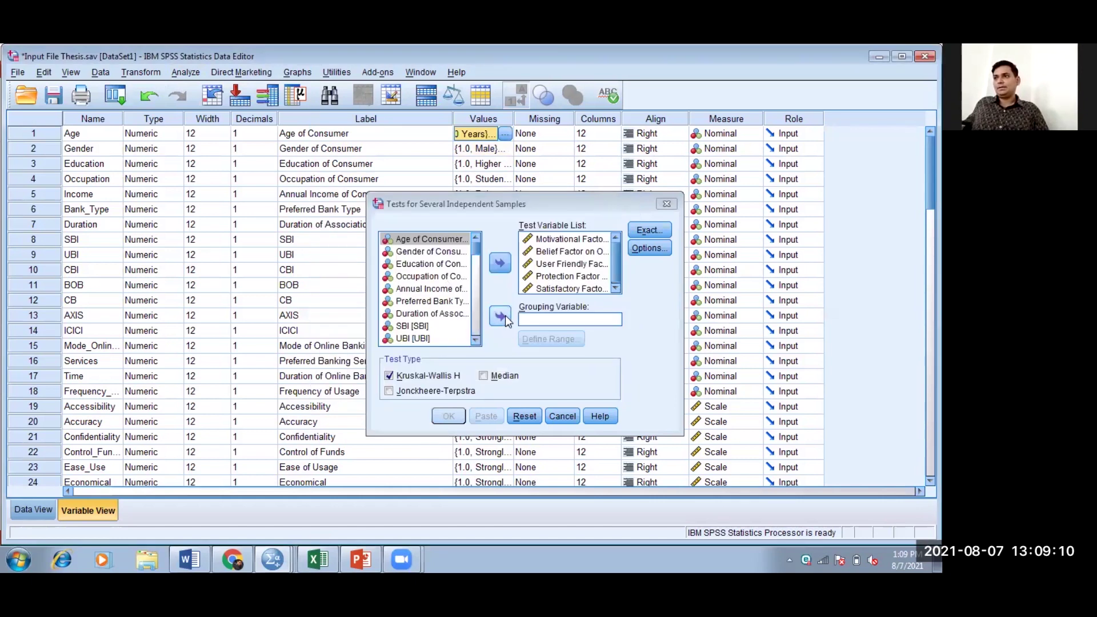
Step: Set Age of Consumer as the grouping variable with a range from minimum 1 to maximum 6
click(447, 239)
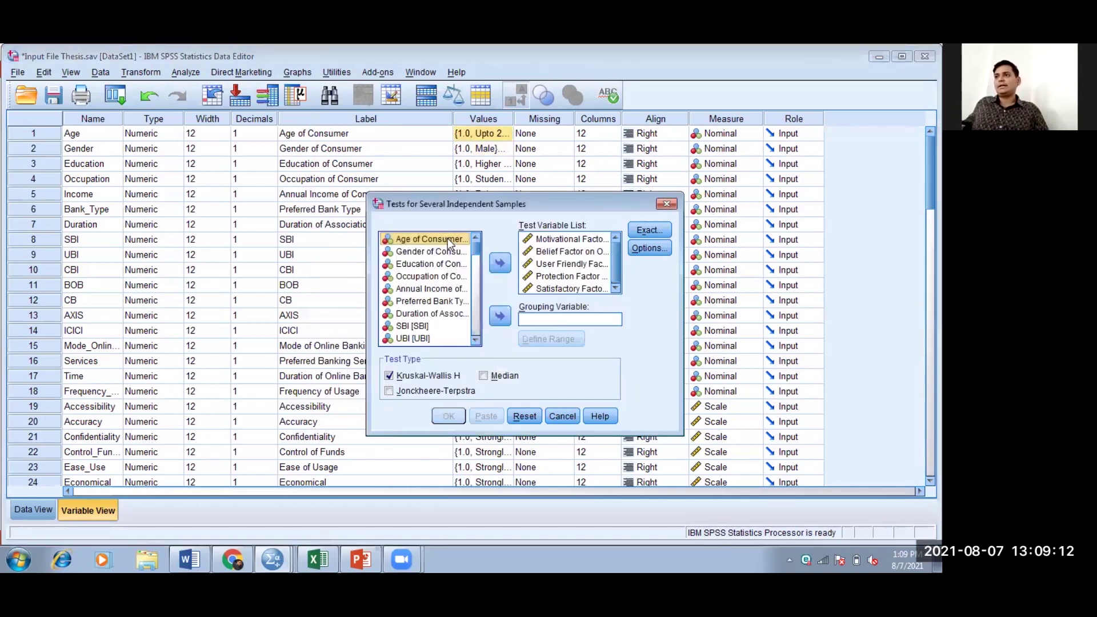
click(500, 318)
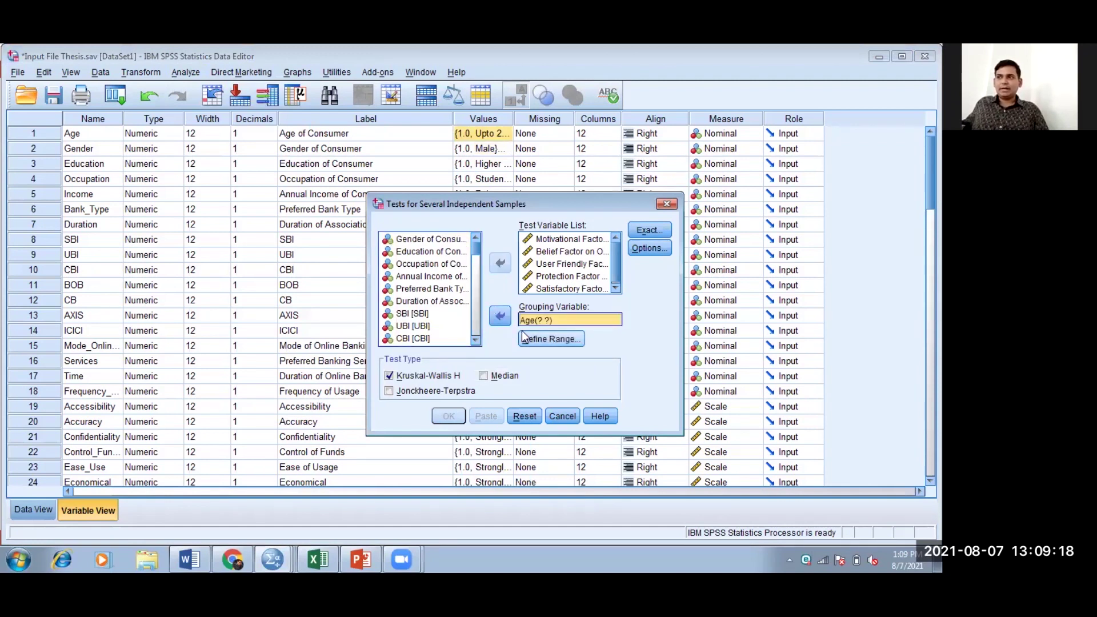
click(538, 341)
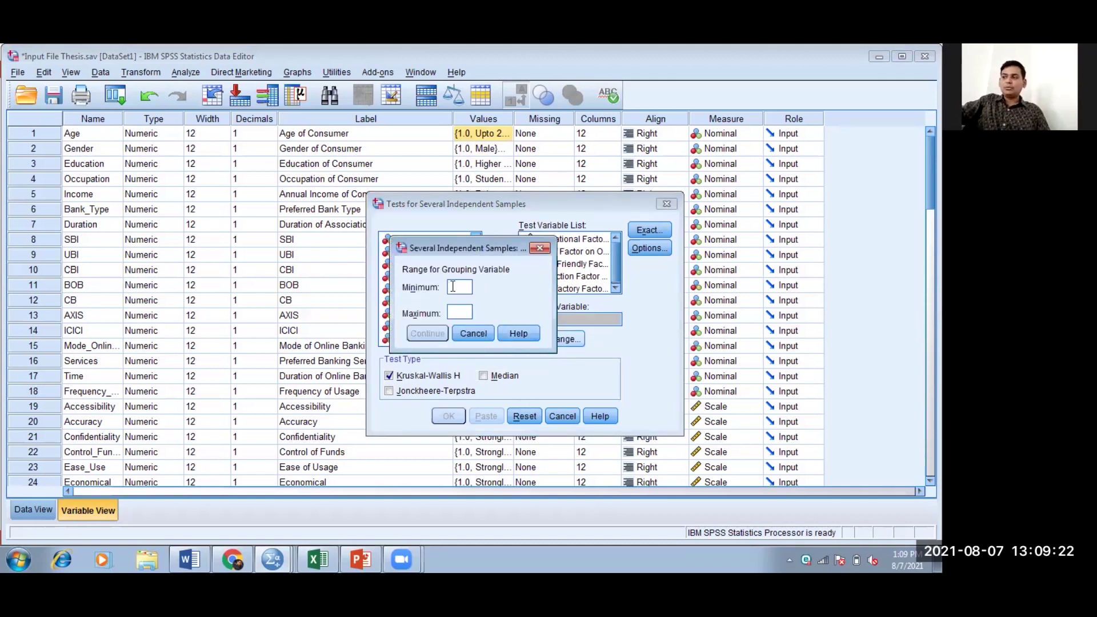
text(1)
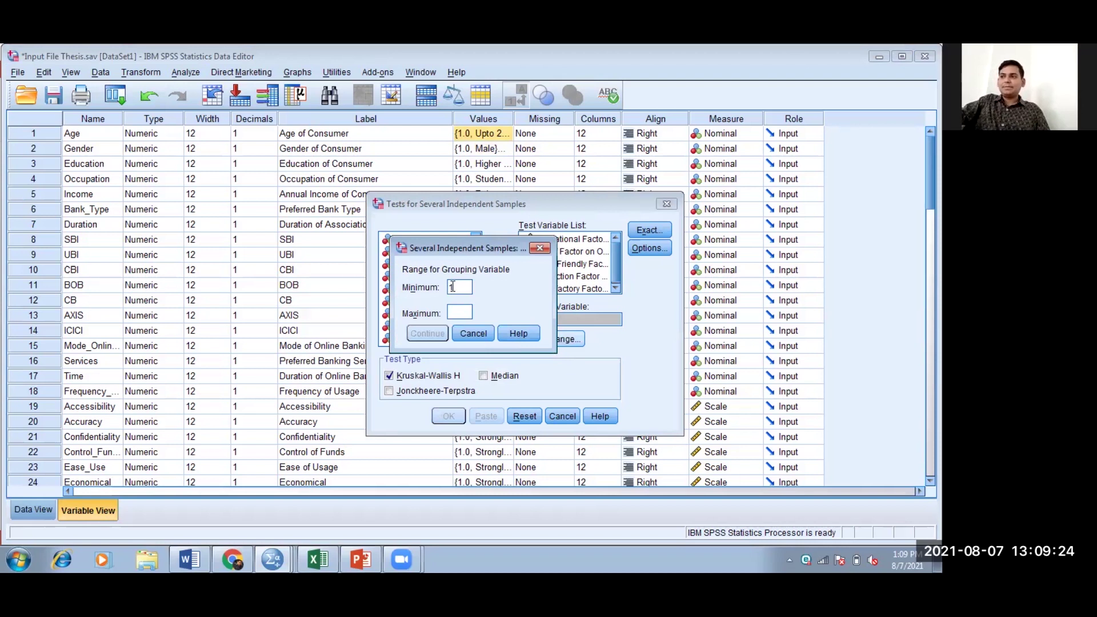
click(461, 314)
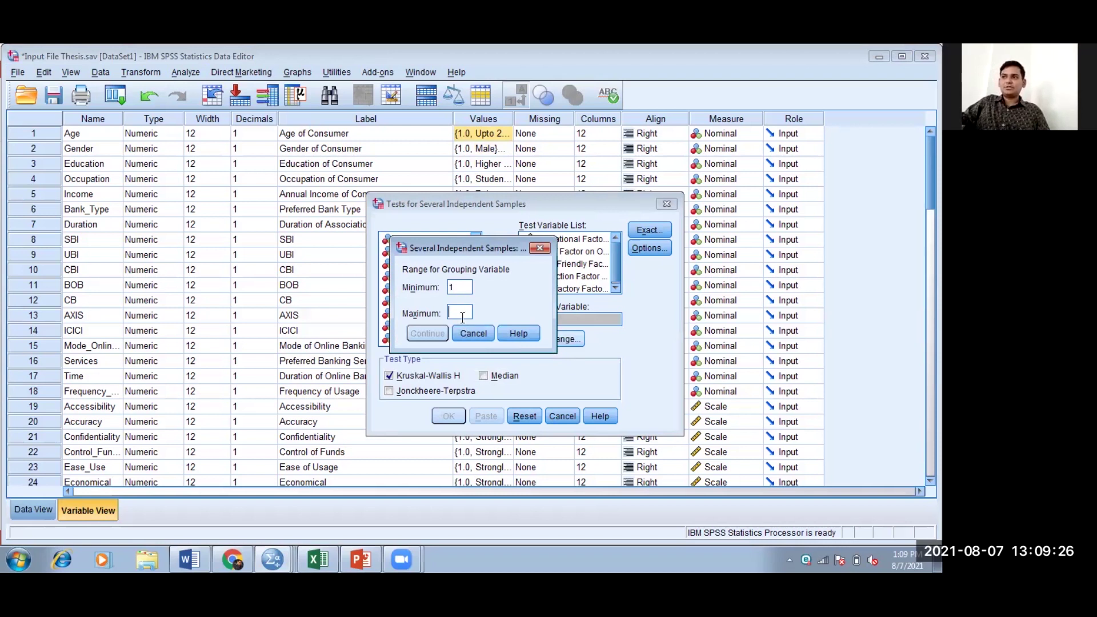
text(6)
click(416, 336)
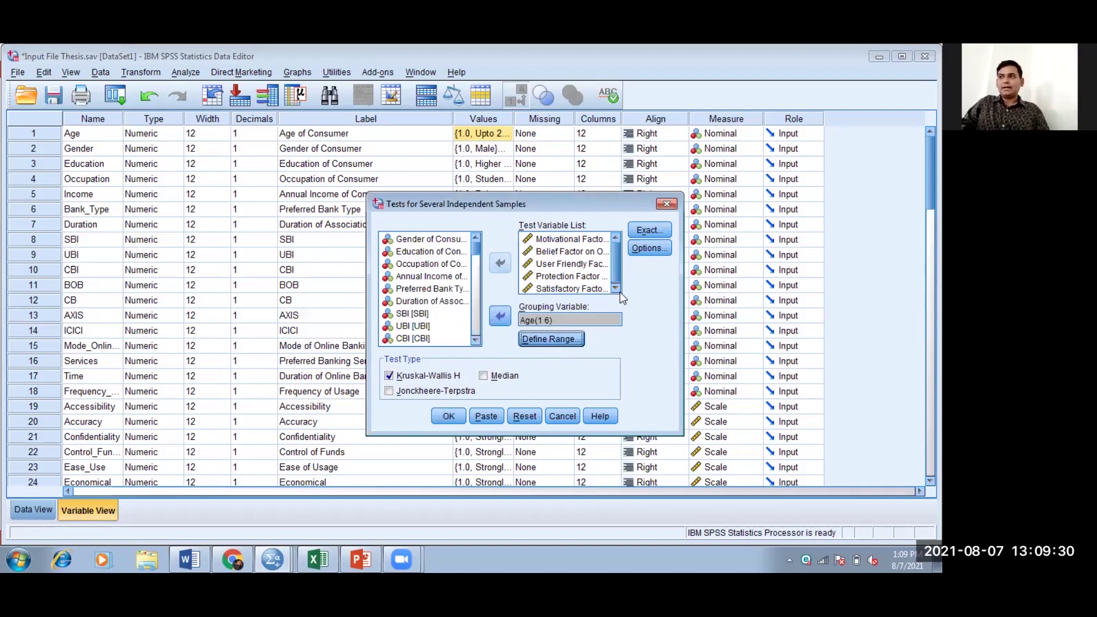
Step: Keep Kruskal-Wallis H as the test type and run the several independent samples test
click(411, 375)
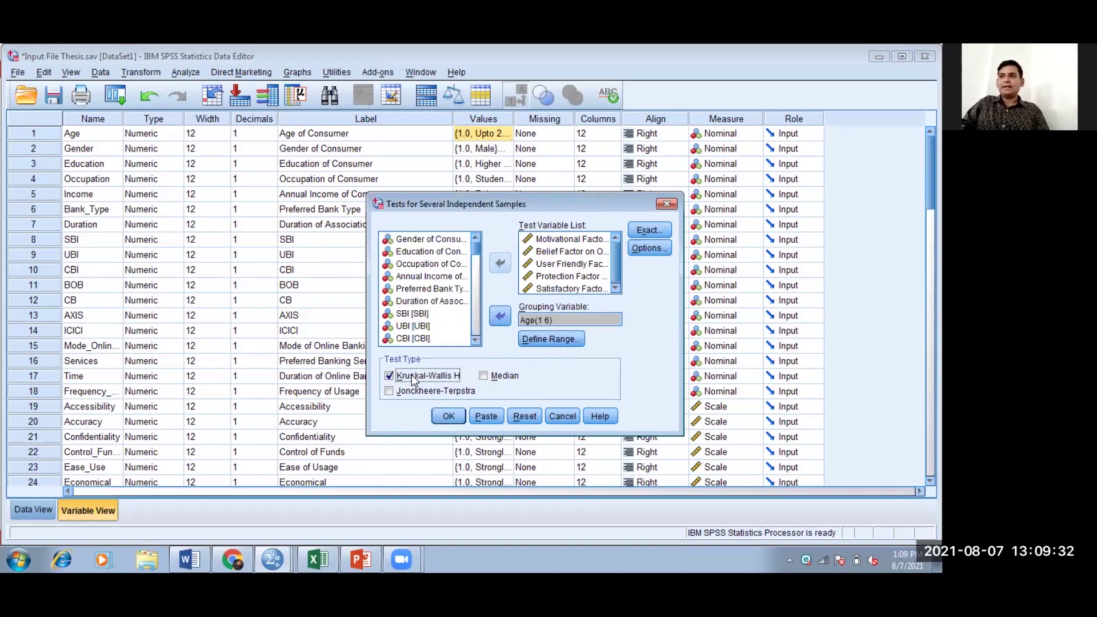
click(411, 374)
click(447, 415)
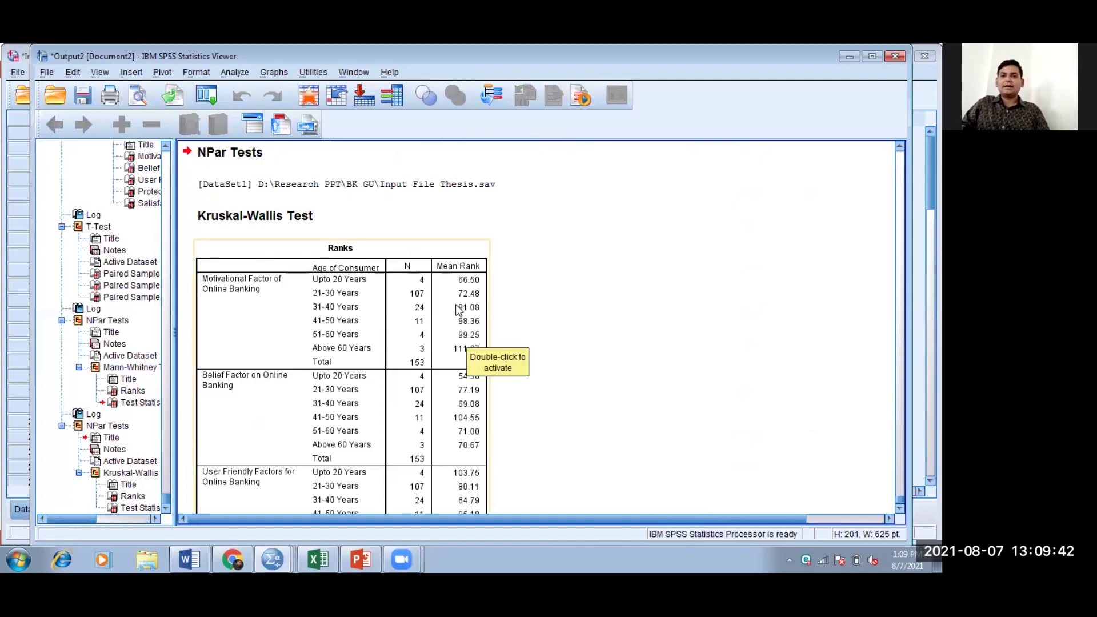
Step: Activate the Ranks table of the Kruskal-Wallis output and examine the Motivational Factor's mean ranks across the age groups
click(463, 280)
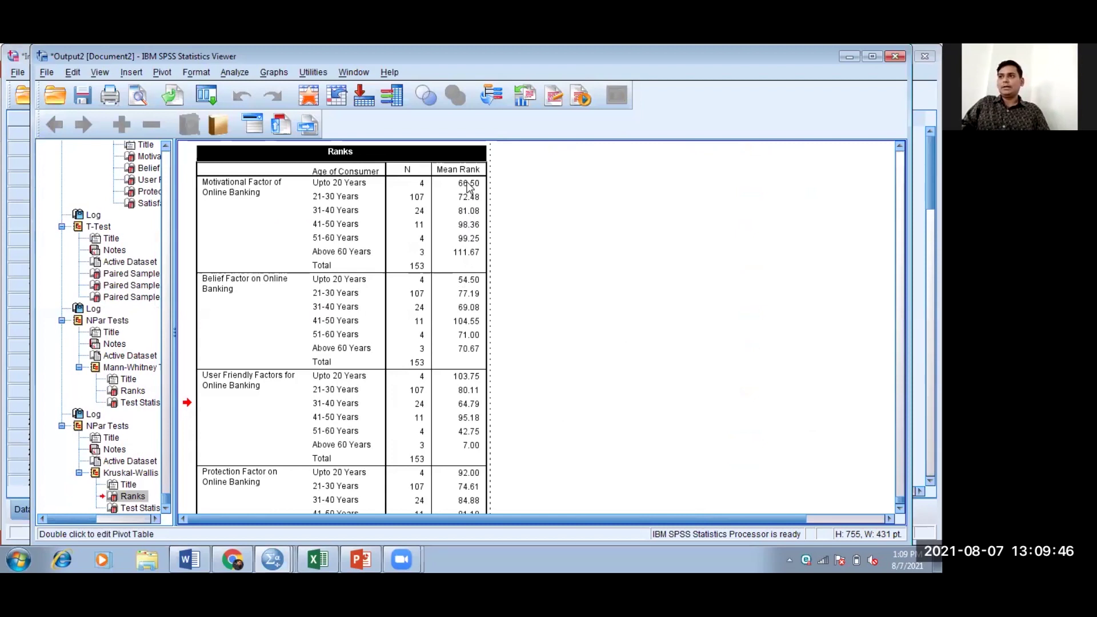
double_click(469, 184)
click(468, 197)
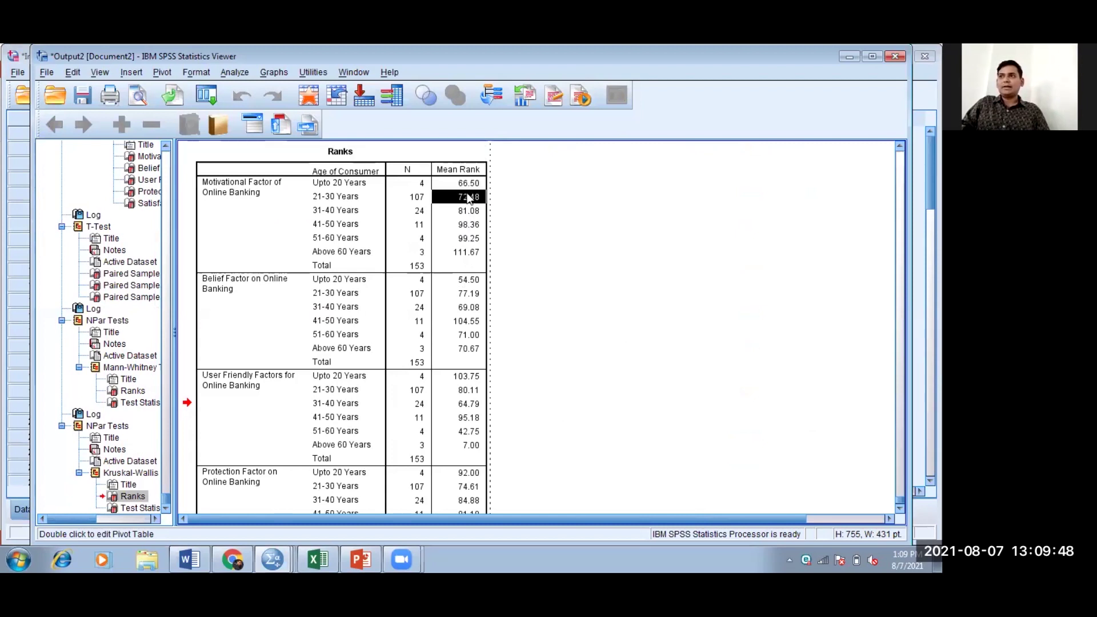
click(469, 210)
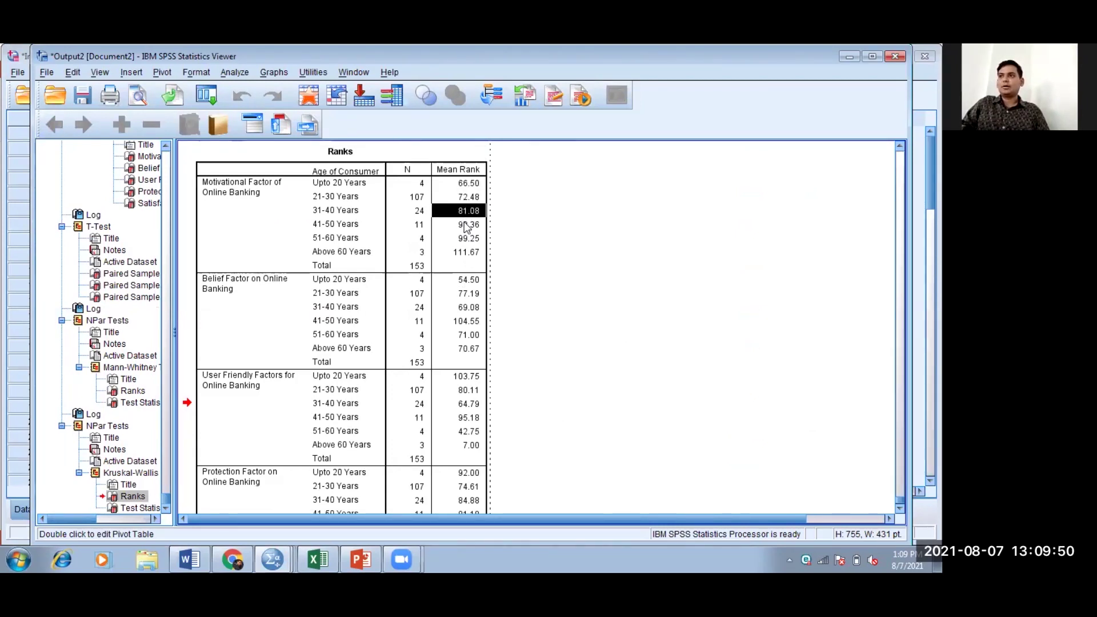
click(466, 225)
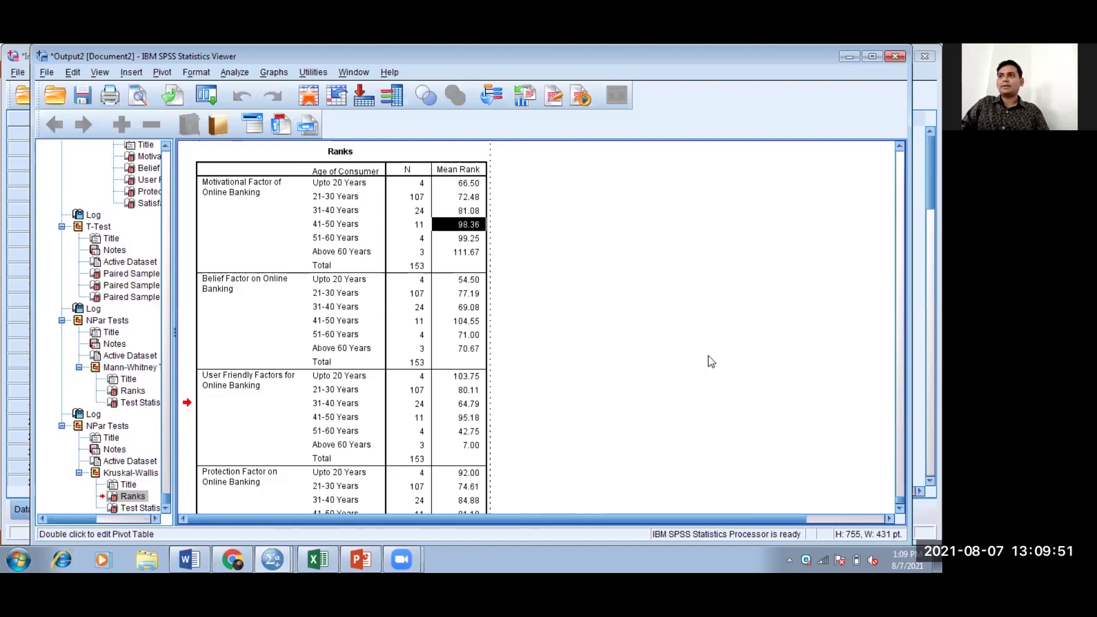
Step: Go to the Kruskal-Wallis Test Statistics table and examine the Asymp. Sig. of the Motivational, Belief and User Friendly factors
click(900, 510)
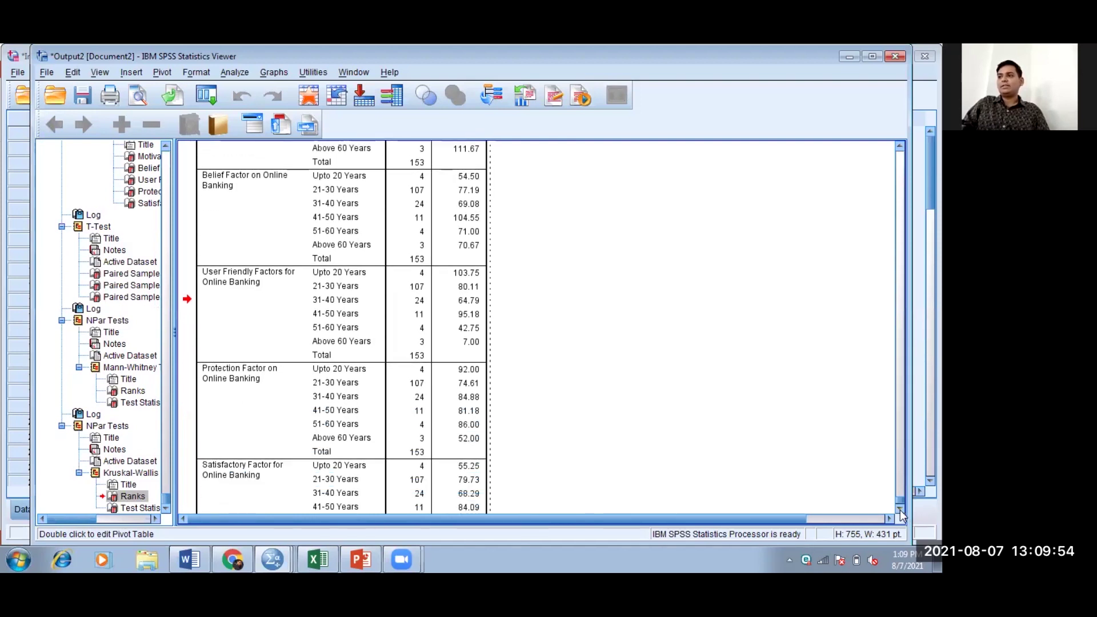
click(900, 509)
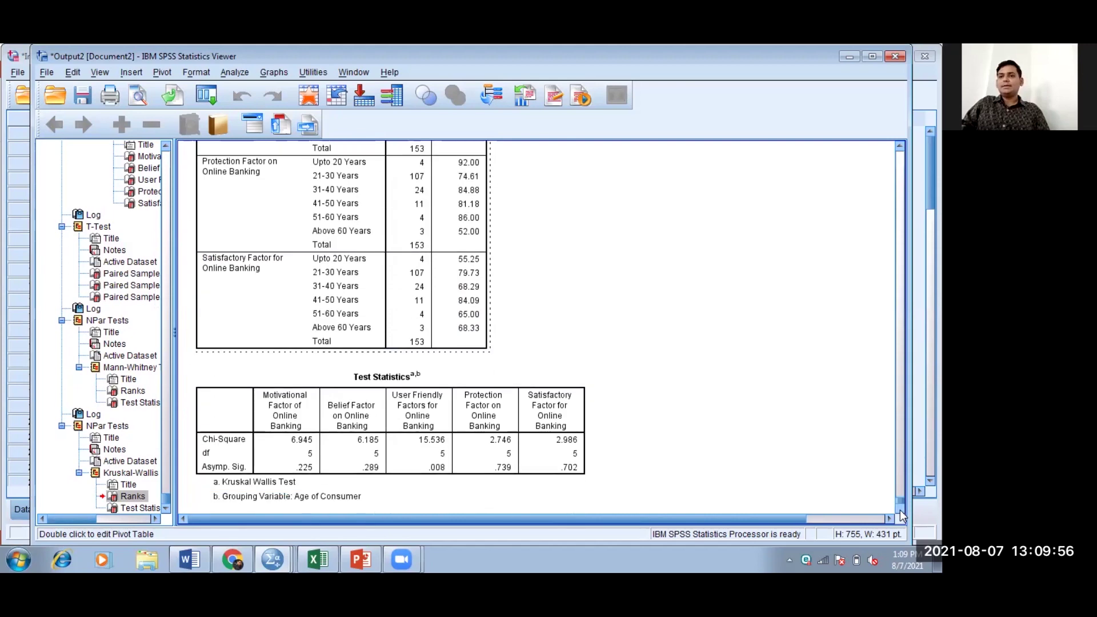
click(451, 444)
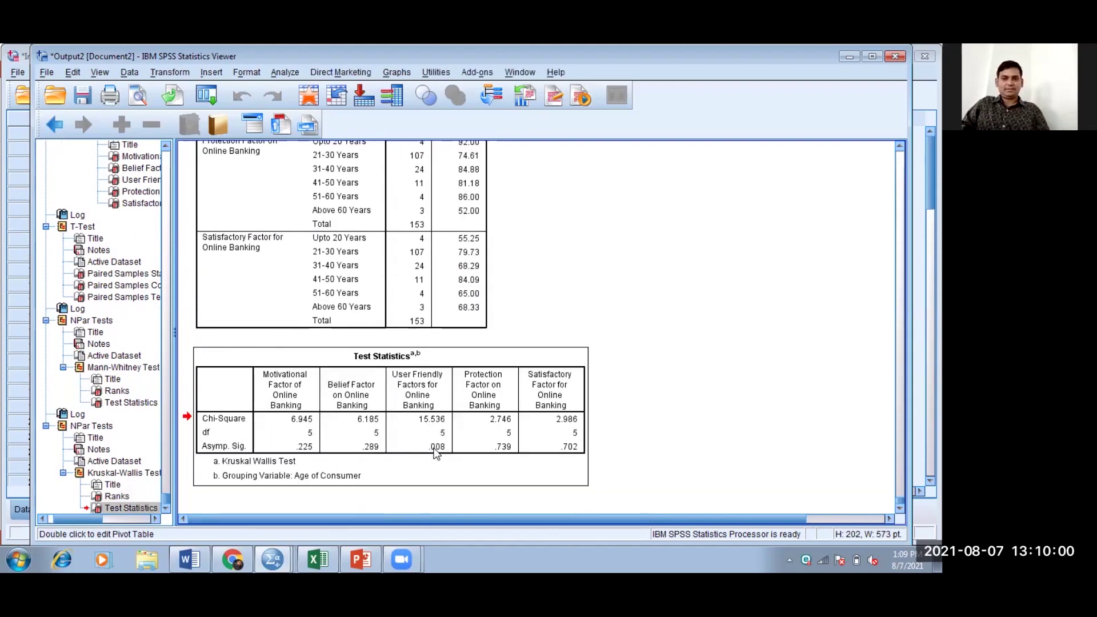
double_click(302, 446)
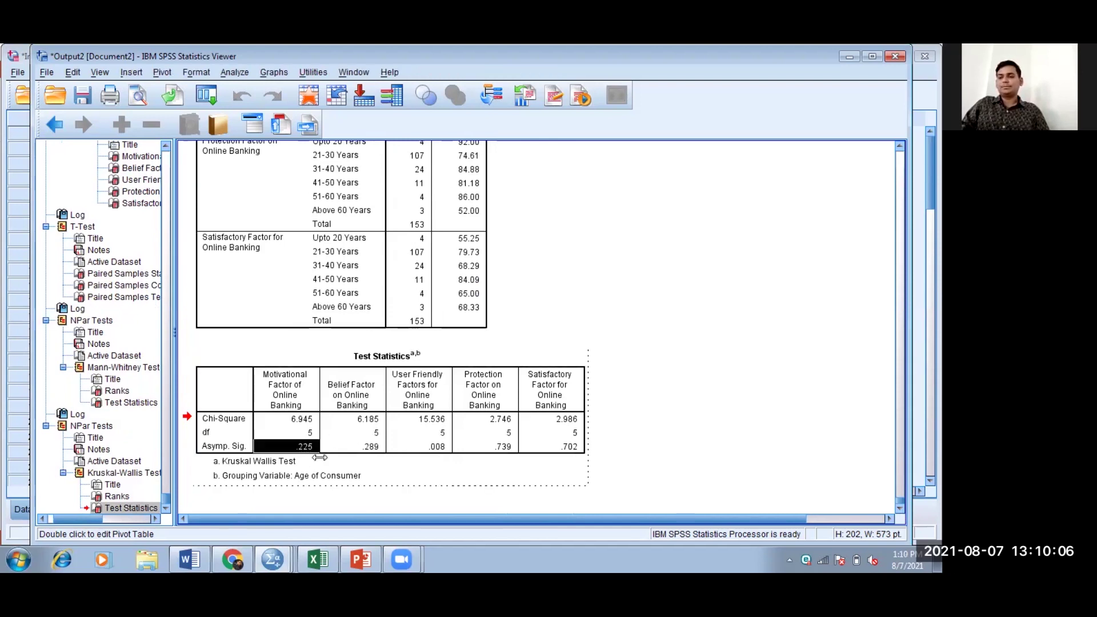
click(359, 448)
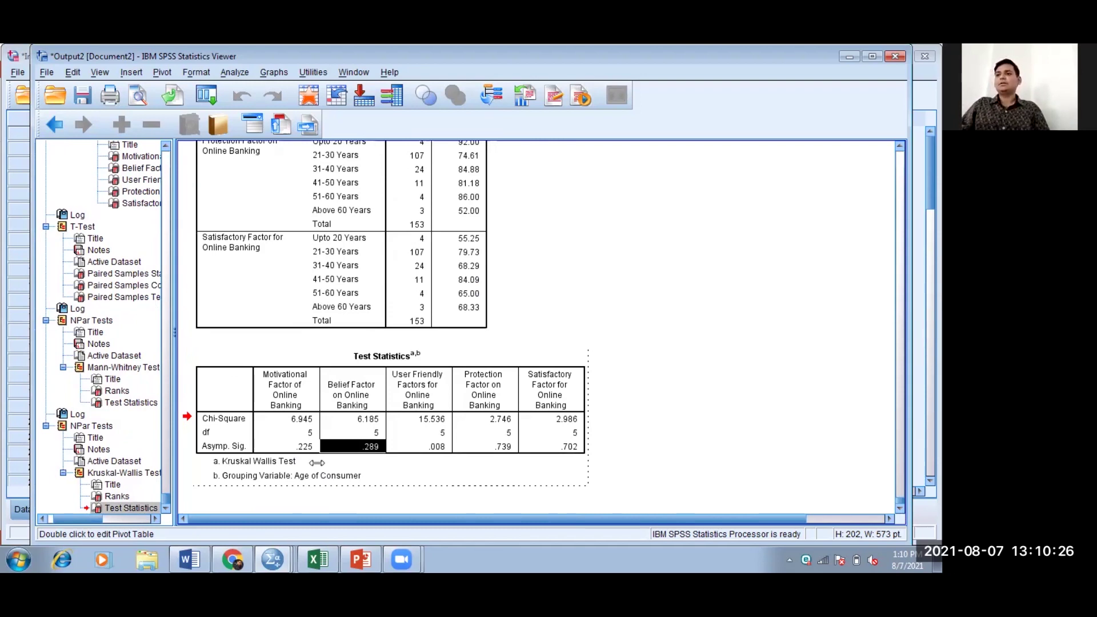
click(308, 449)
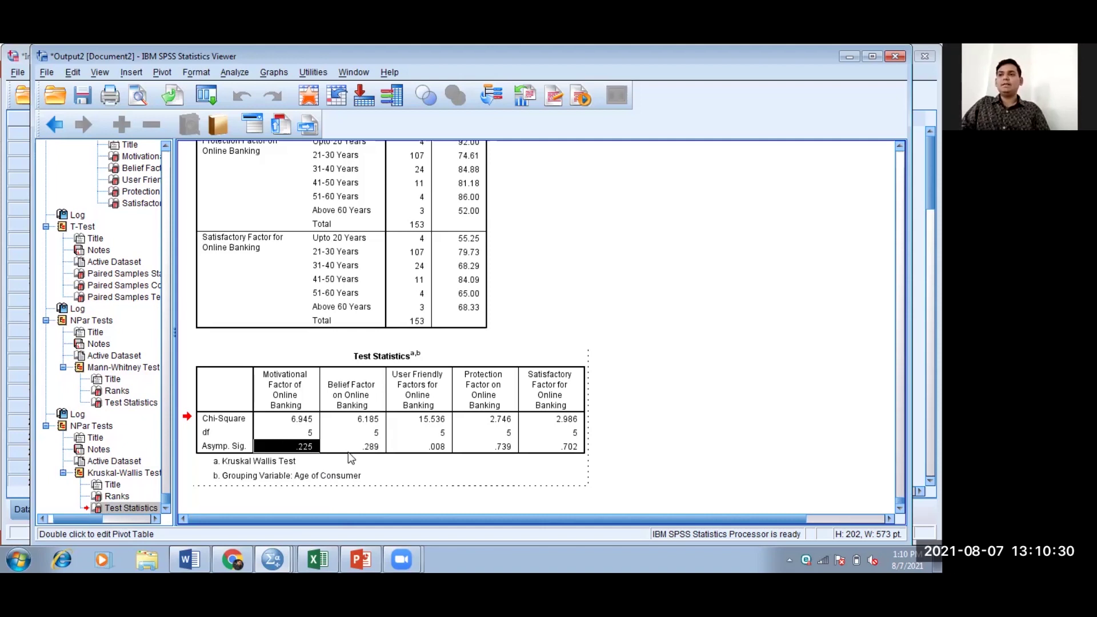
click(362, 444)
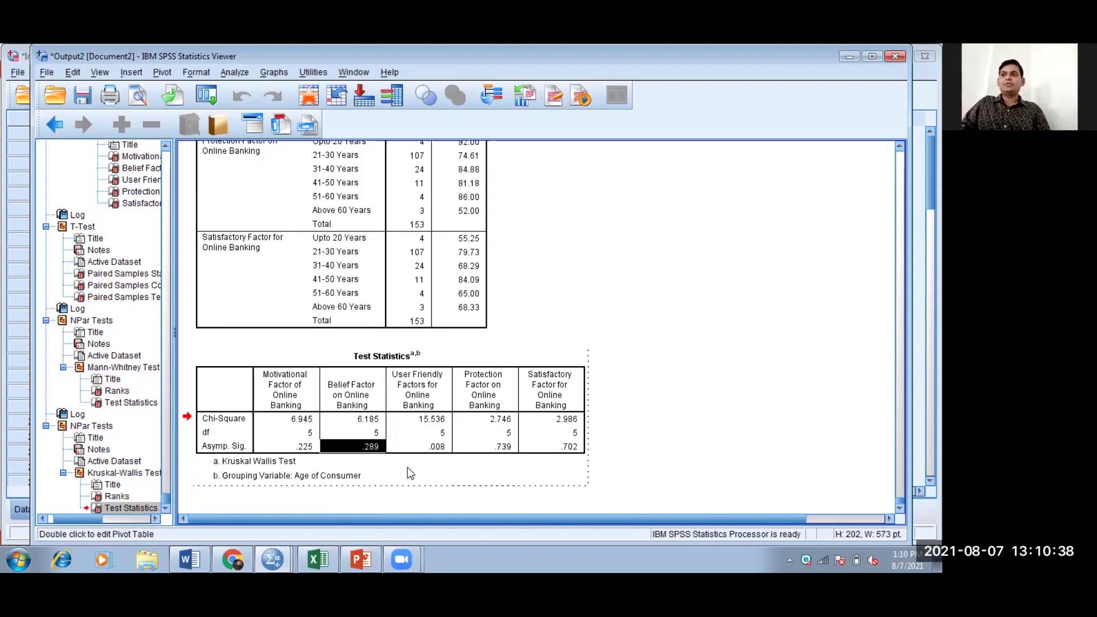
click(435, 447)
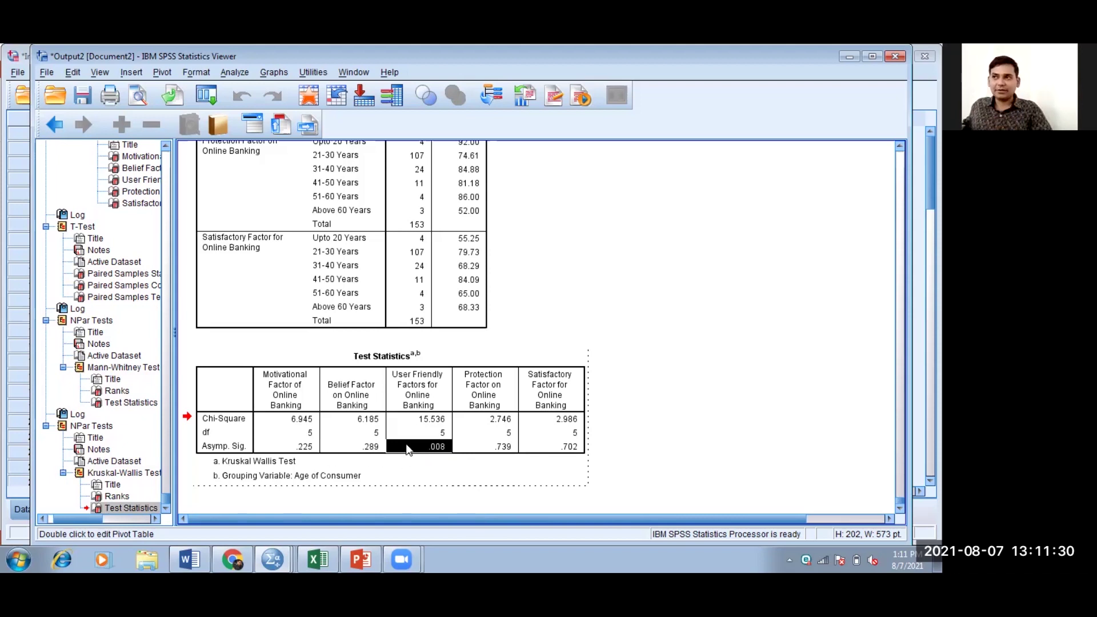
Step: Select the User Friendly Factors heading in the Kruskal-Wallis Test Statistics table to single out that factor's result
scroll(408, 449, up, 5)
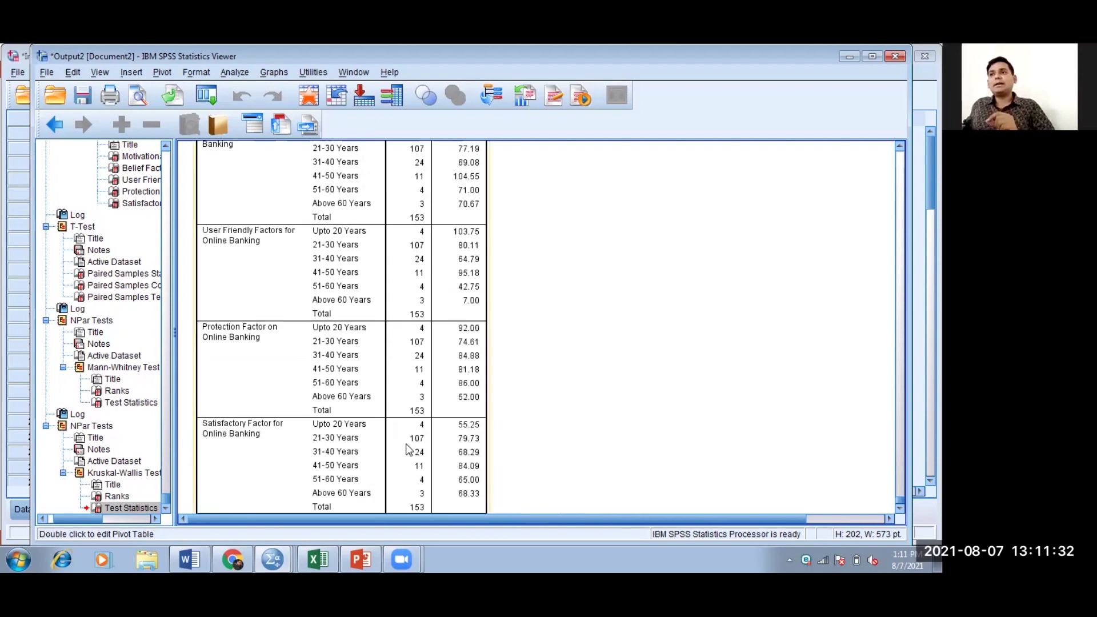
scroll(357, 403, down, 4)
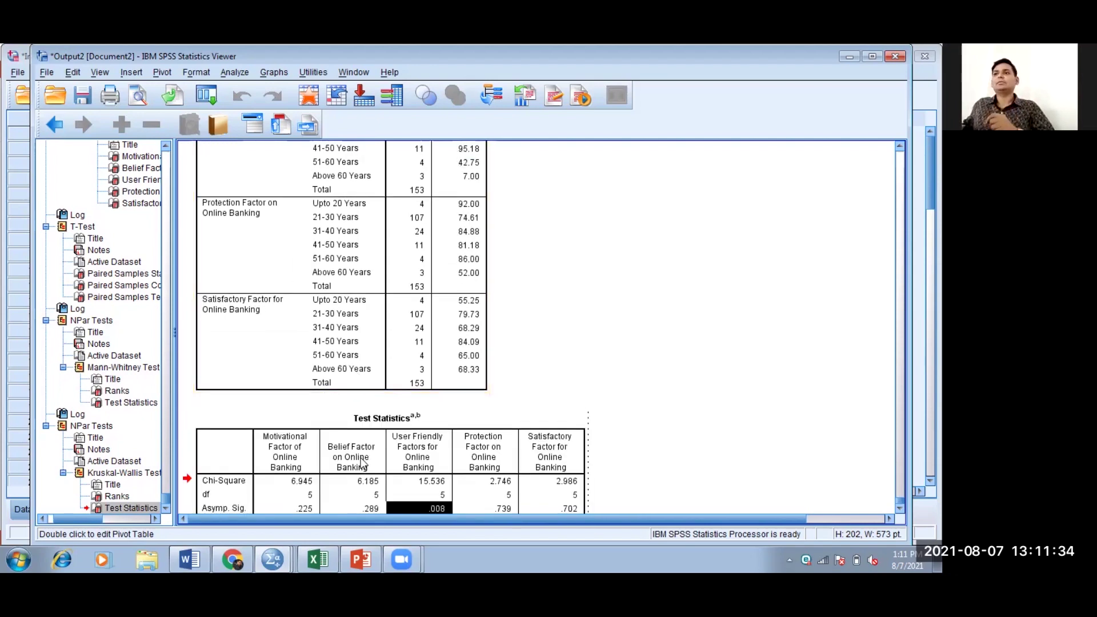
click(398, 460)
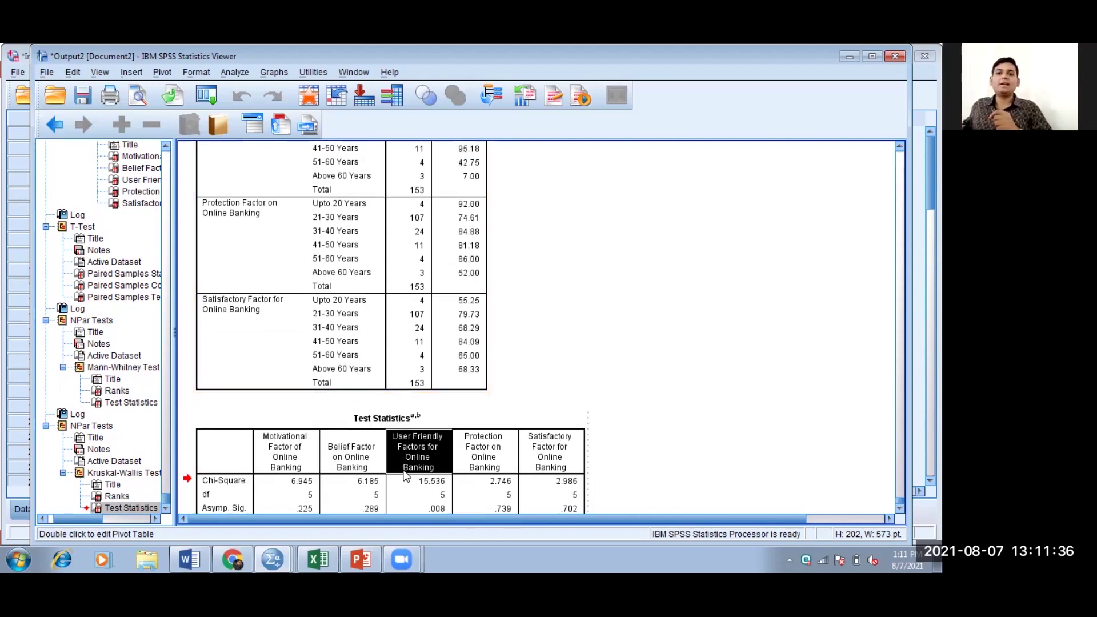
scroll(407, 490, down, 2)
Step: Activate the Kruskal-Wallis Ranks table and examine the User Friendly Factors' mean ranks by age, selecting the mean rank for Above 60 Years
scroll(402, 486, up, 9)
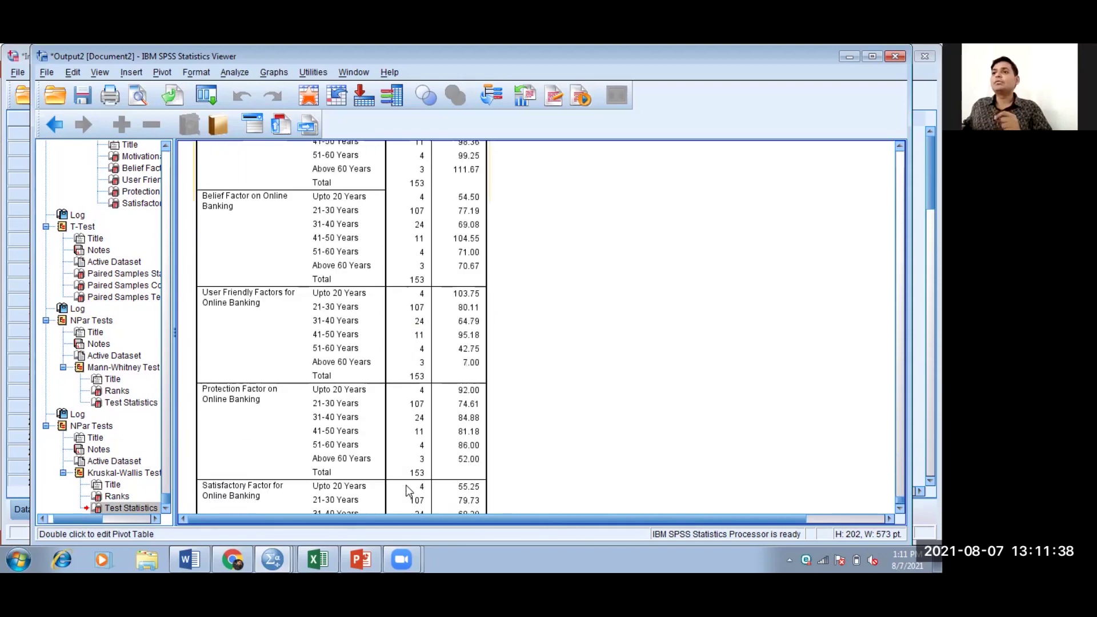
click(298, 464)
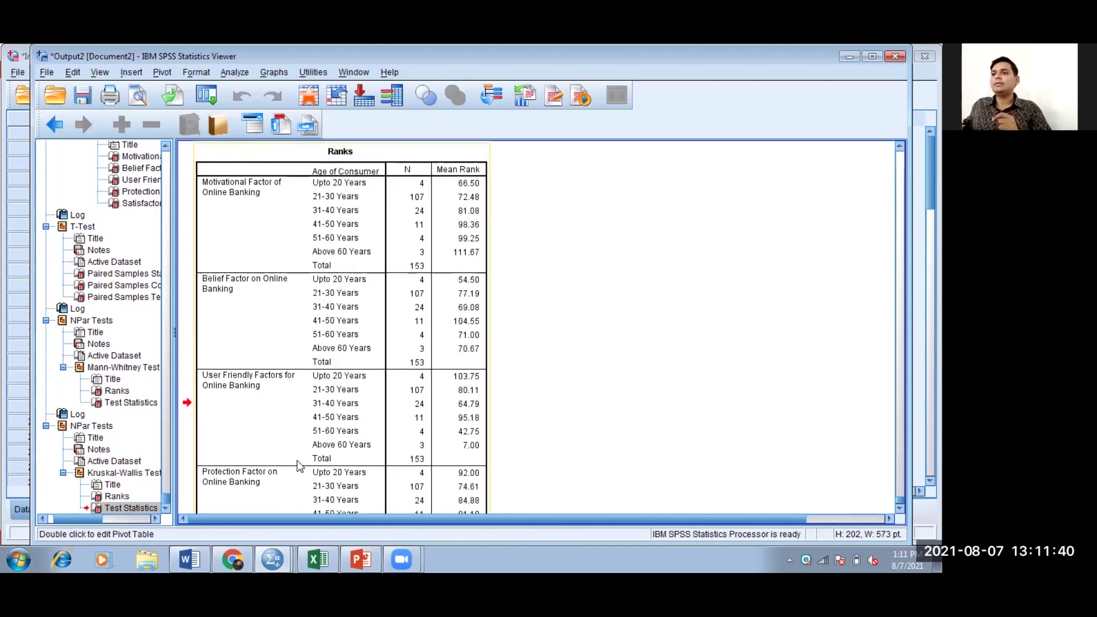
double_click(283, 414)
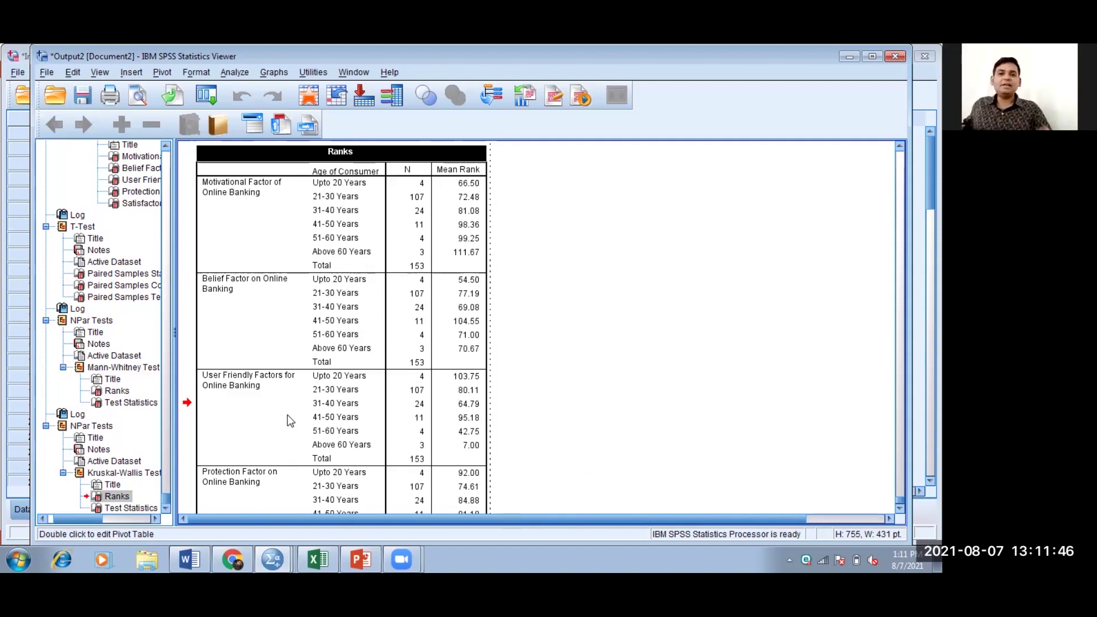
double_click(287, 417)
double_click(287, 417)
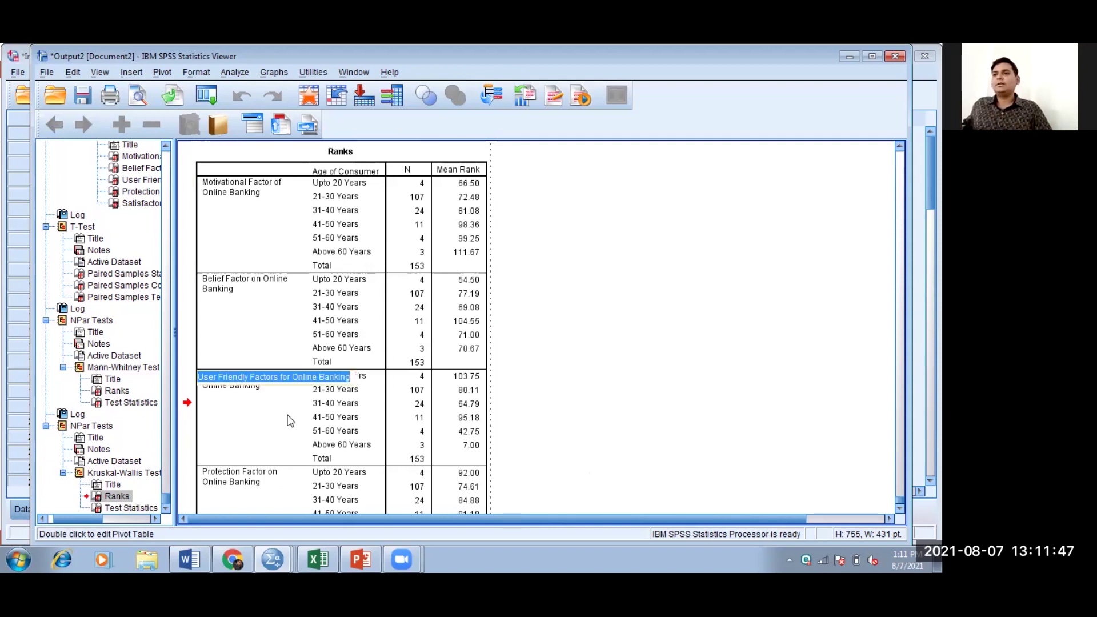
click(318, 416)
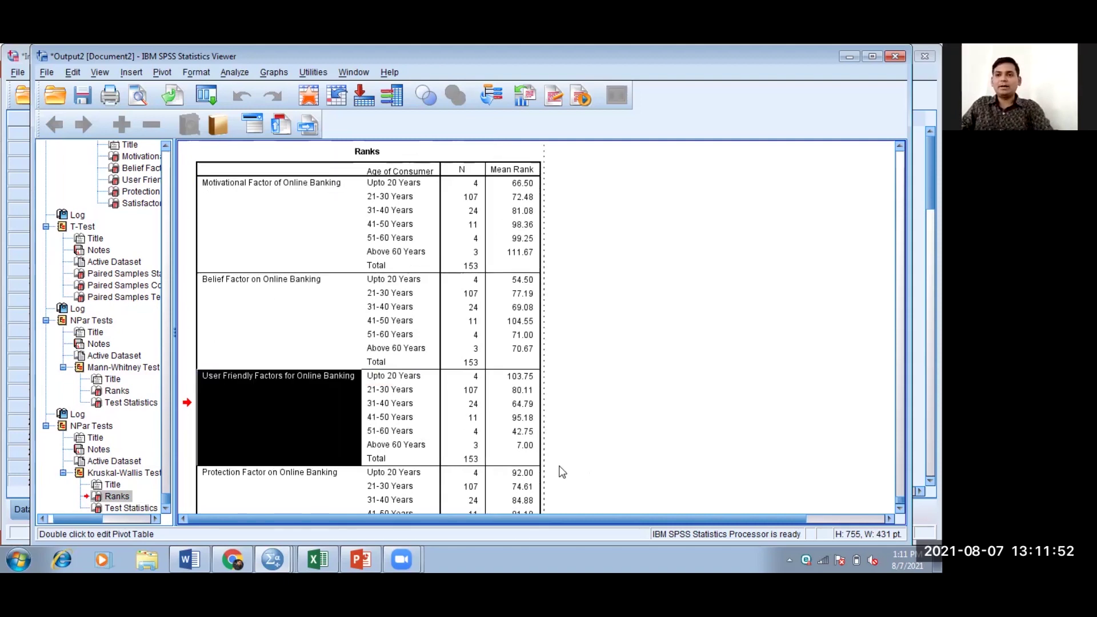
click(521, 447)
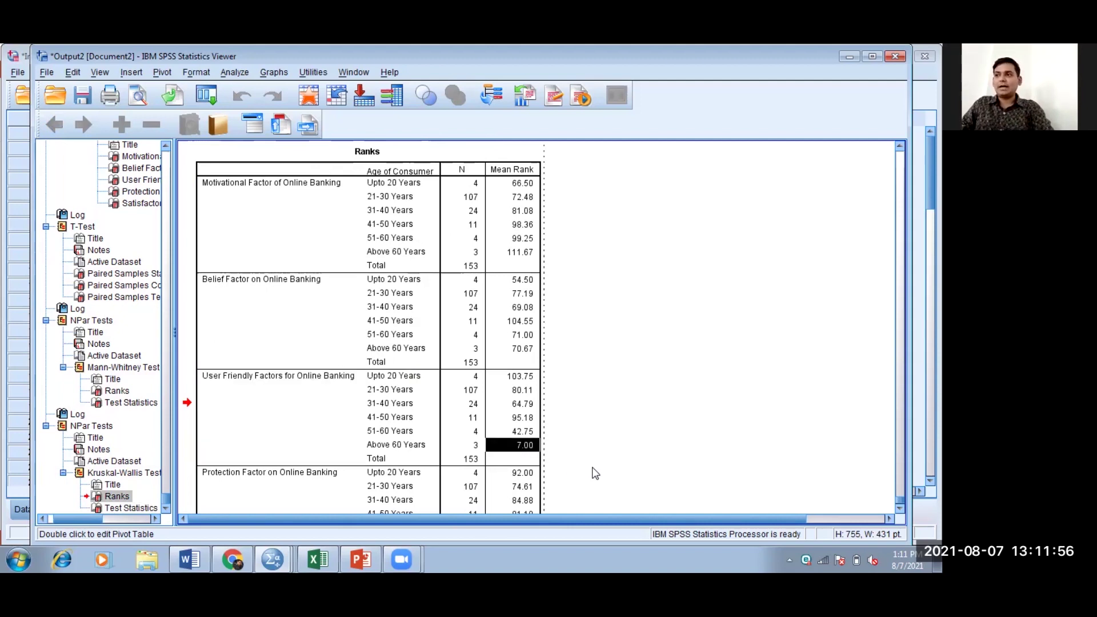